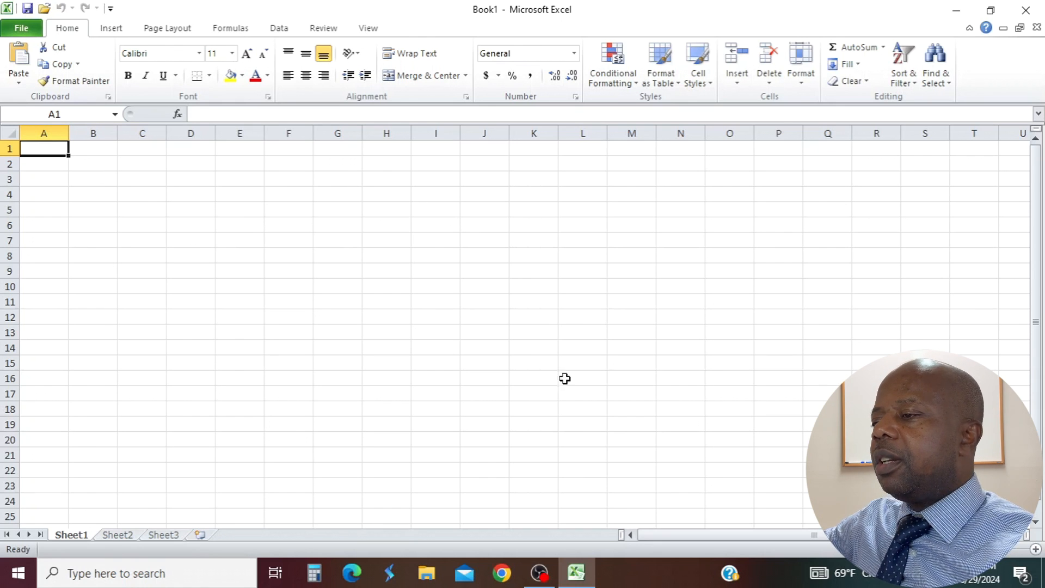
- Set the font size to 22 for cell A1 and for the range D3:O18
left_click(217, 54)
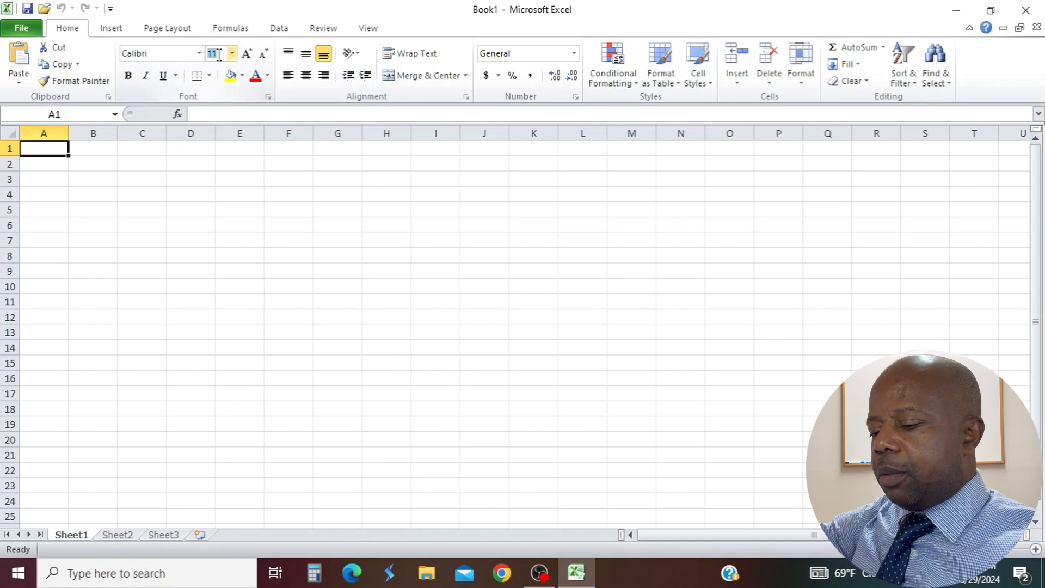
key("Return")
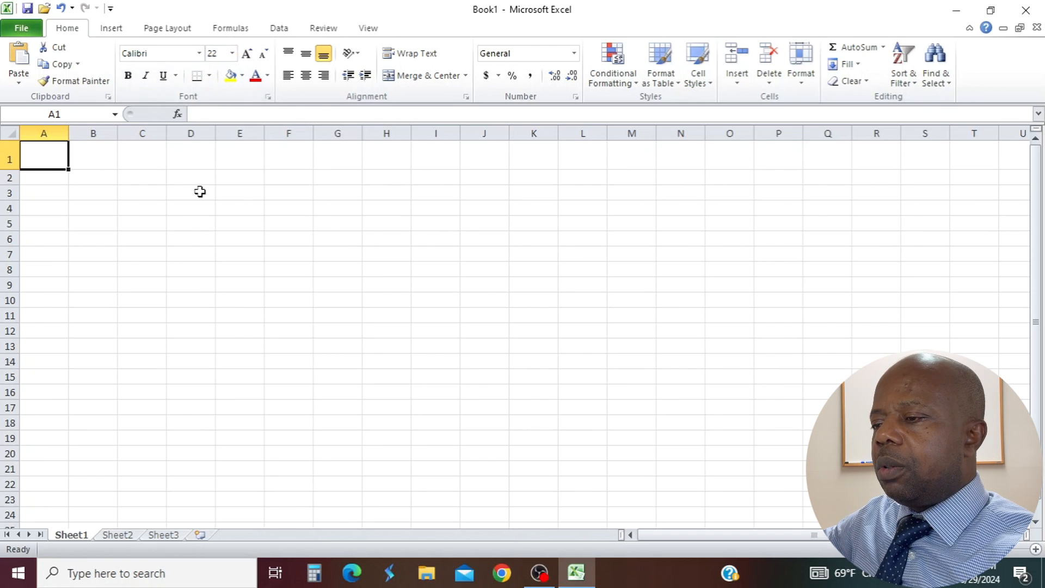
left_click_drag(198, 191, 711, 429)
left_click(224, 55)
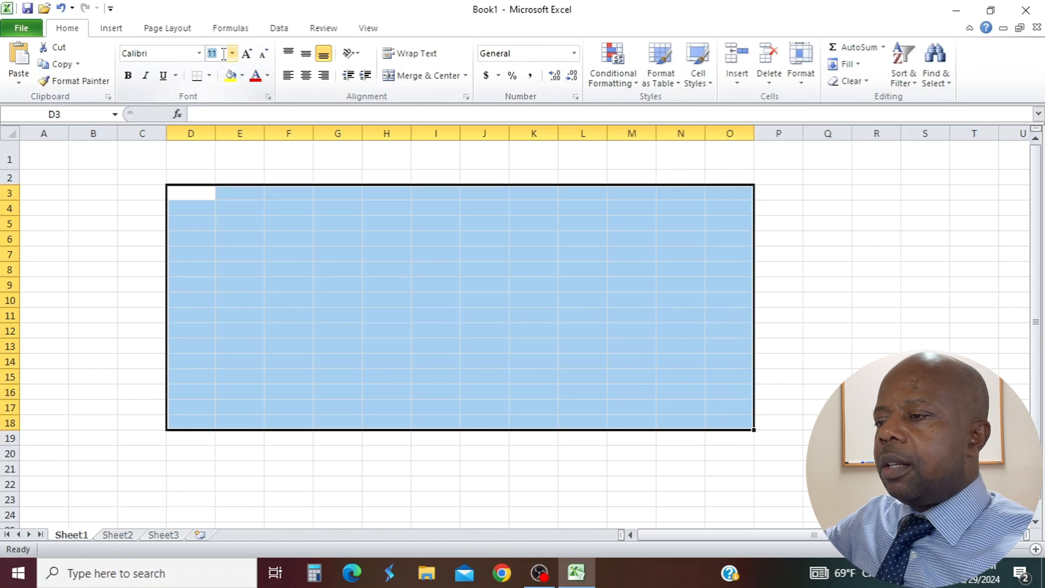
type("22")
key("Return")
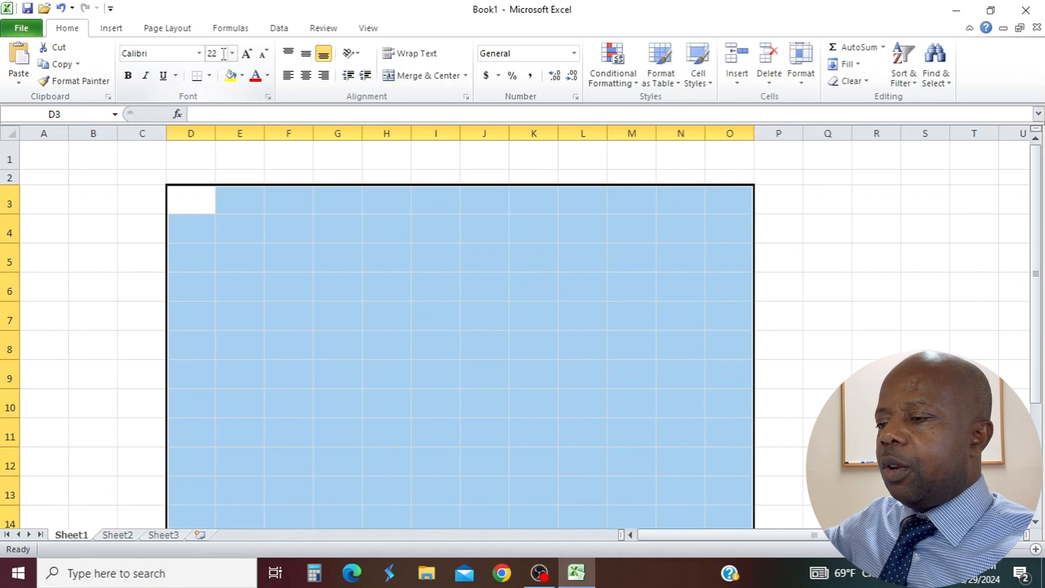
left_click(338, 218)
- Enter the heading "Payment for 250000, 30 yrs, 7%" in cell E3
left_click(238, 194)
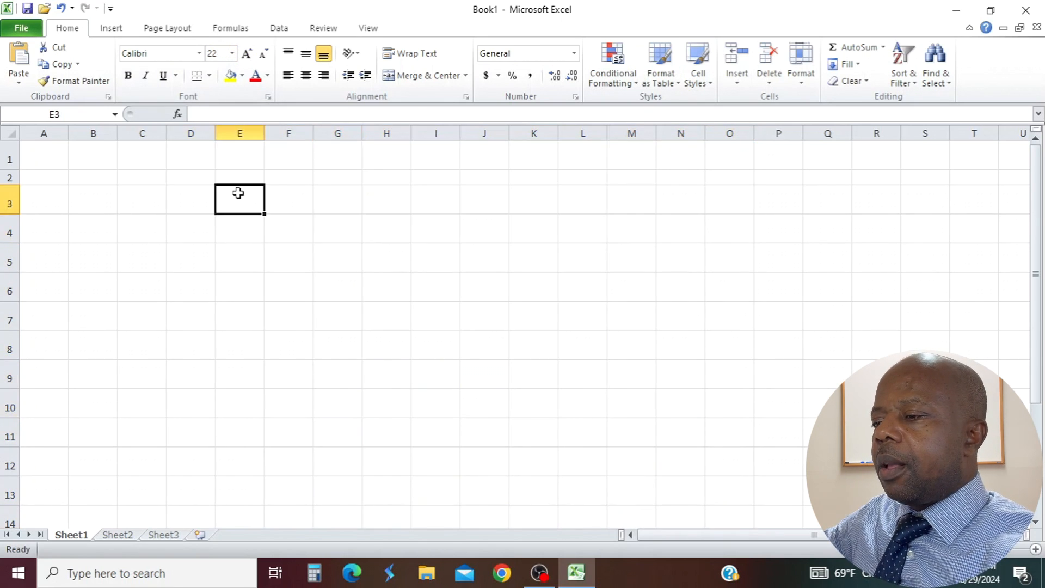
type("Paym")
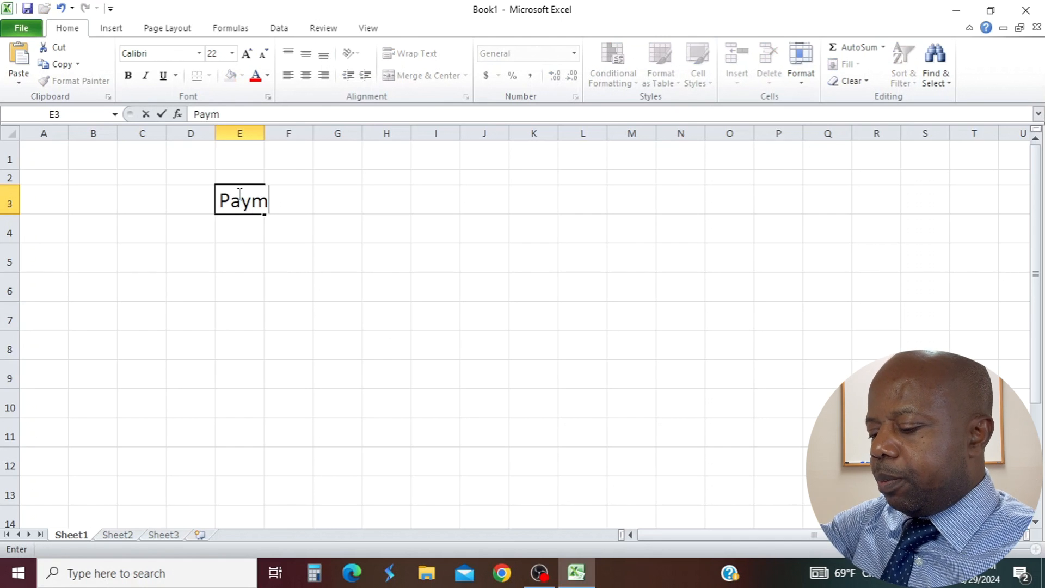
type("ent")
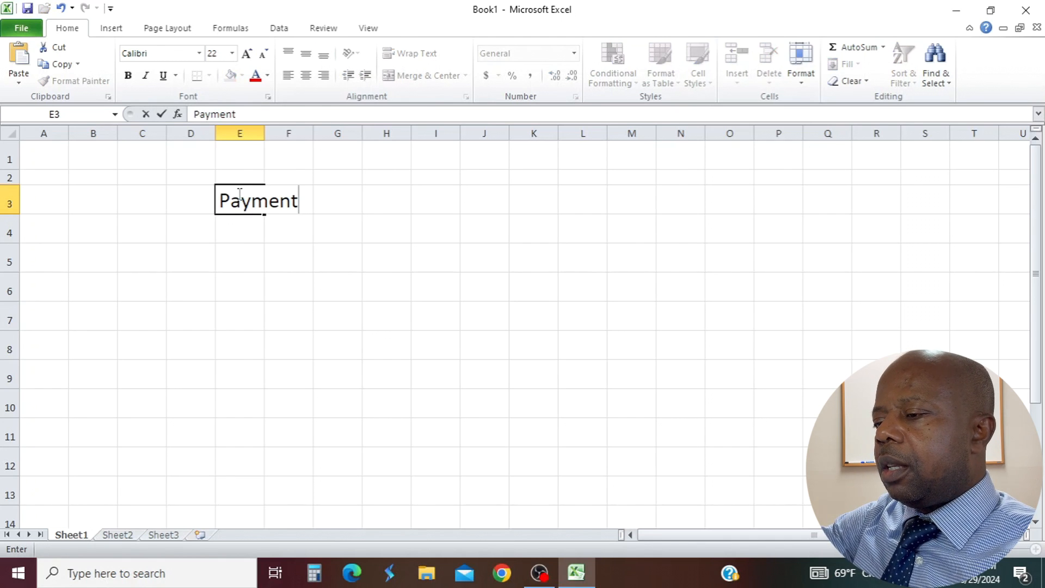
type(" for ")
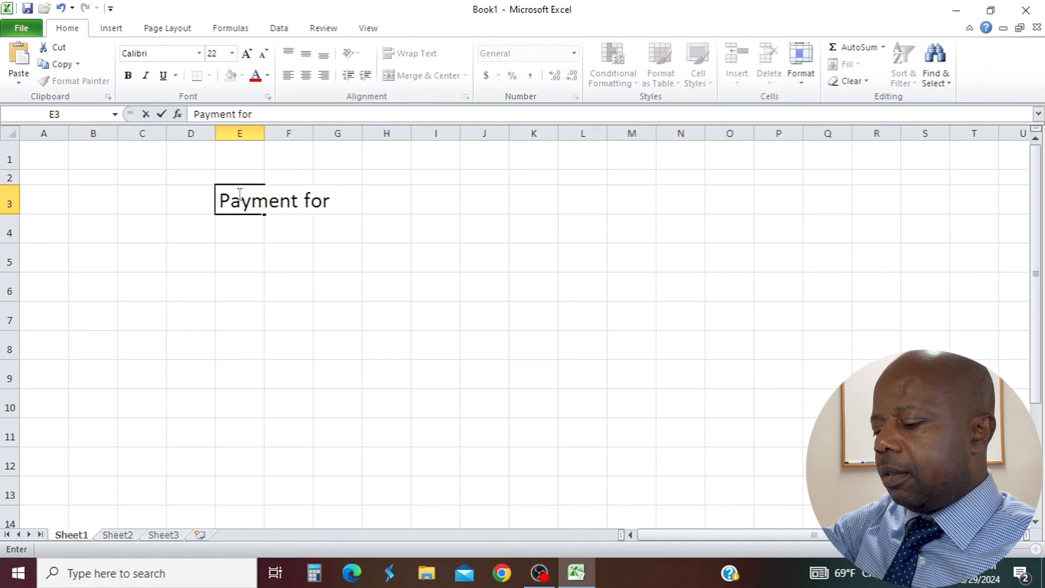
type("2")
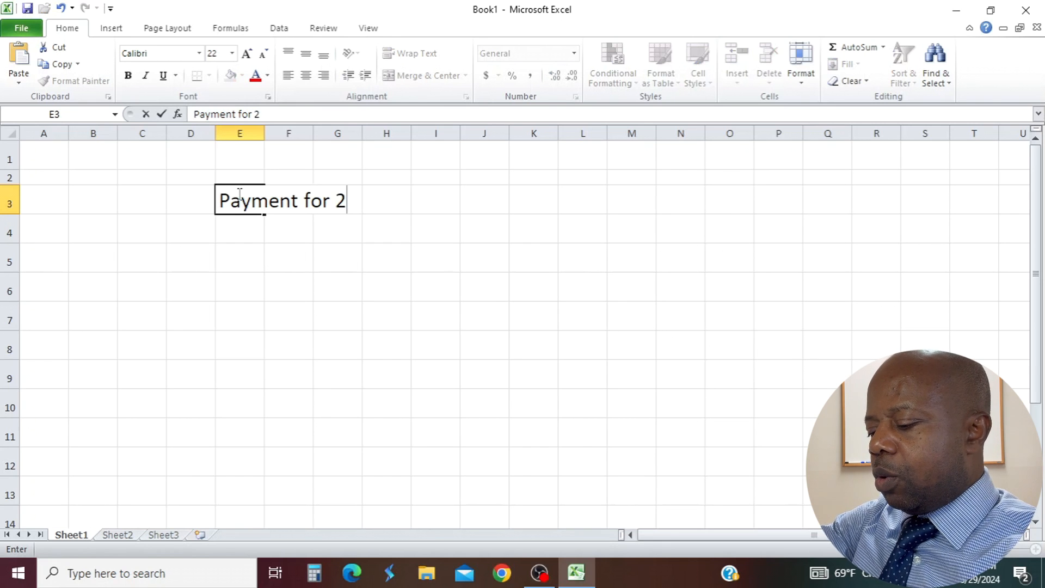
type("50000")
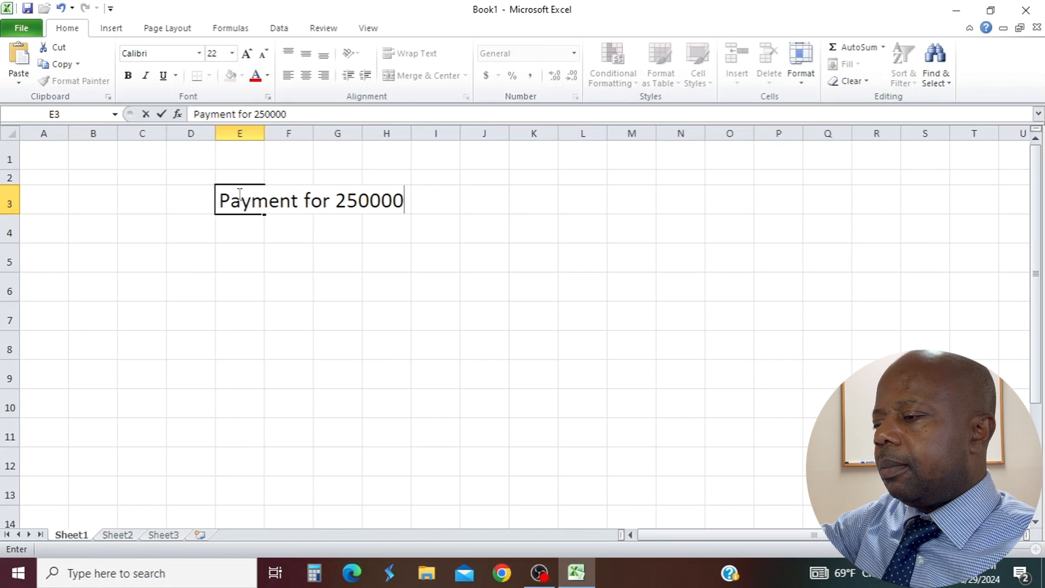
type(", 3")
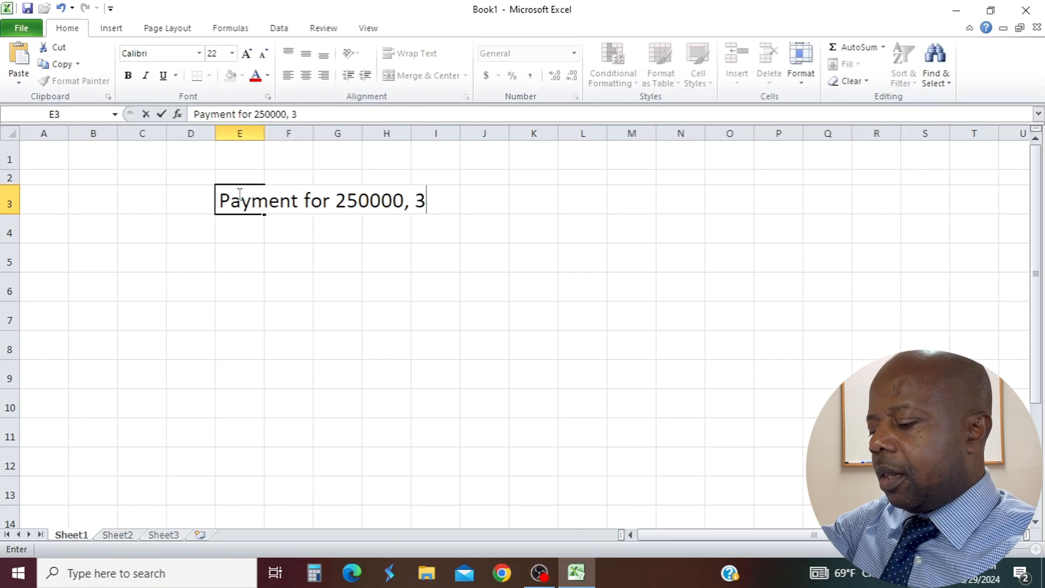
type("0 ye")
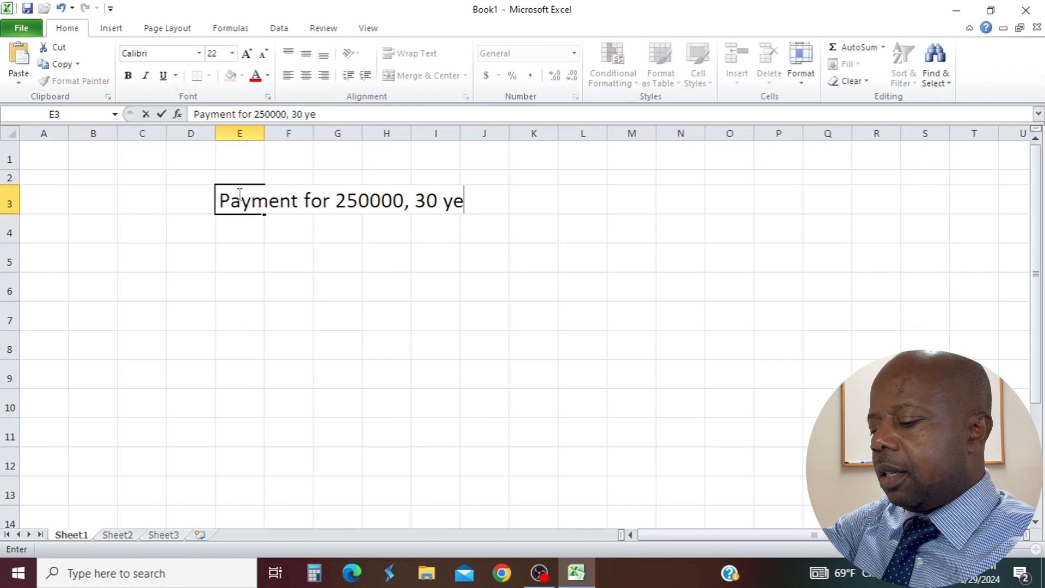
key("BackSpace")
type("rs")
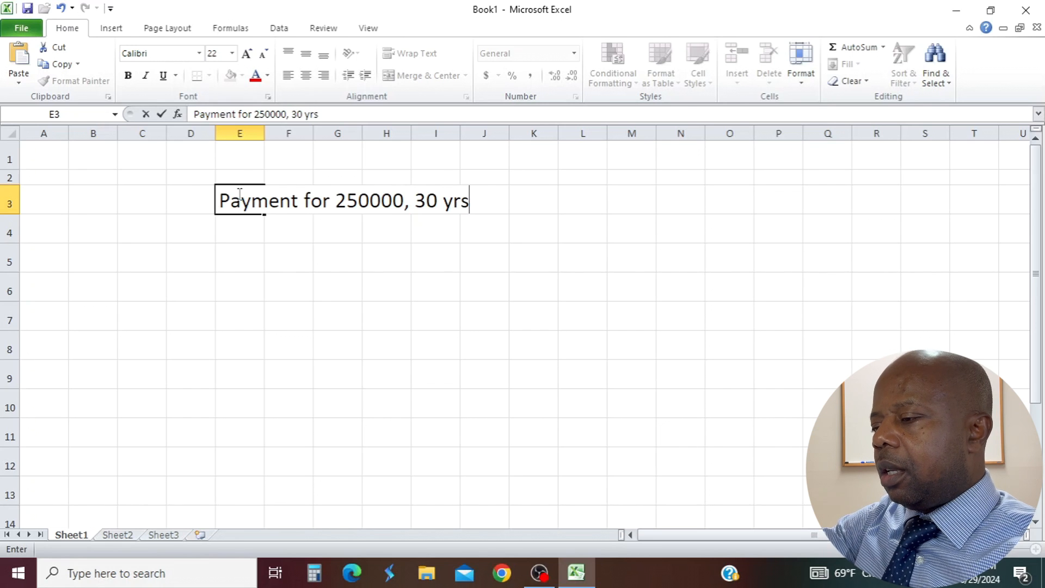
type(", ")
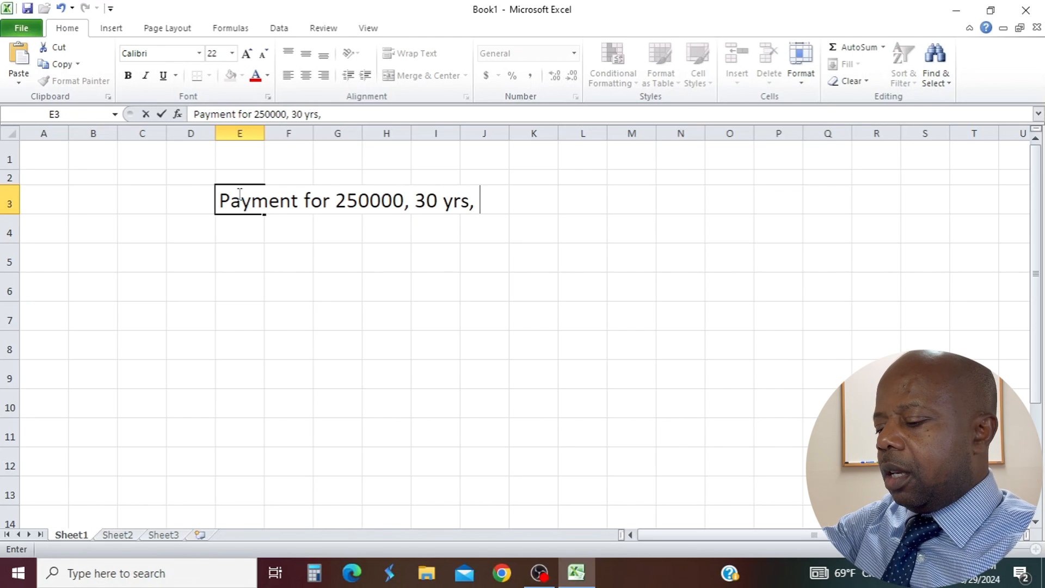
type("7")
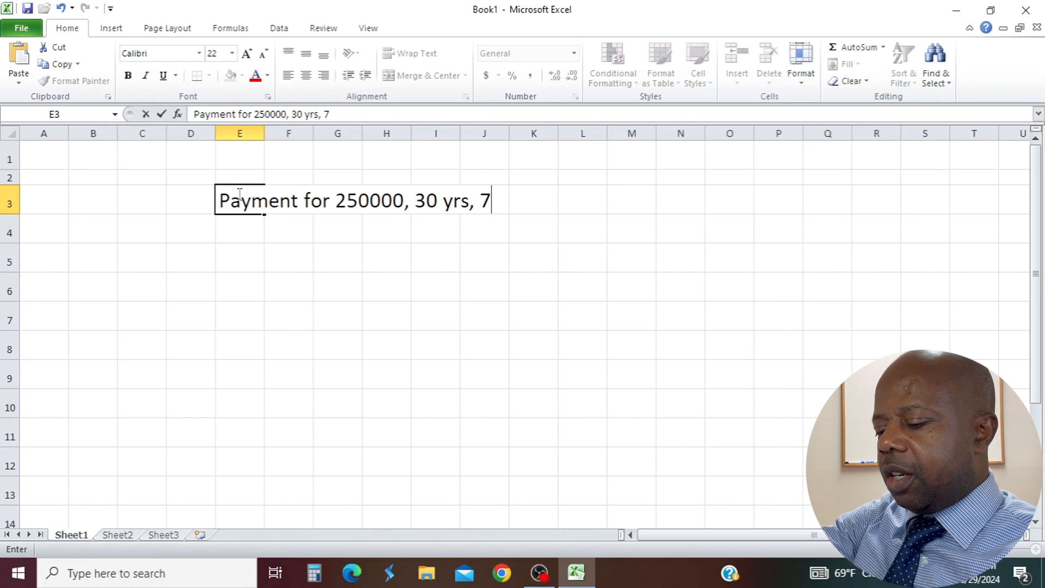
type("%")
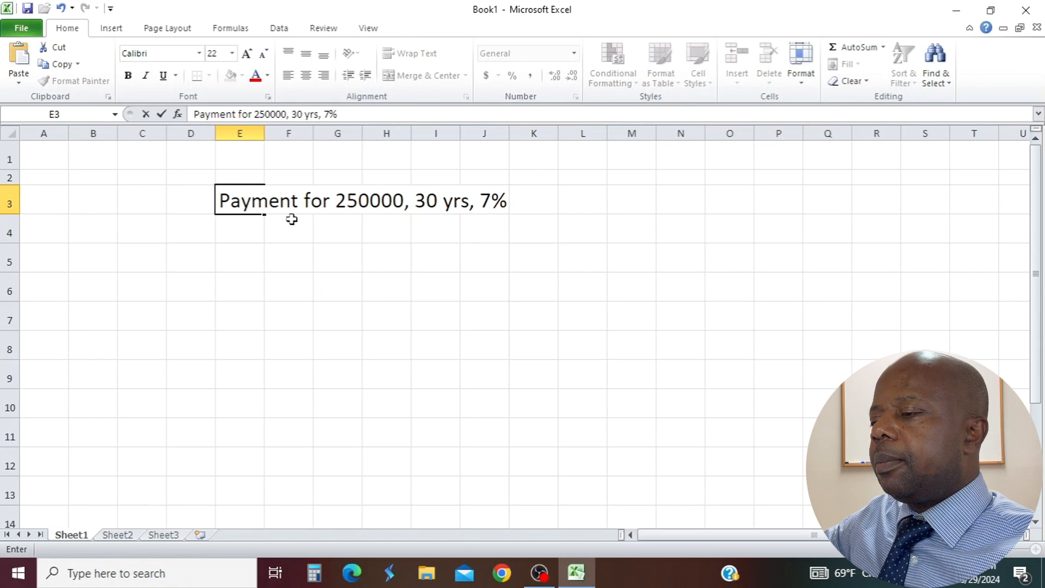
- Edit the amount in the E3 heading to read $250,000.00
left_click(255, 114)
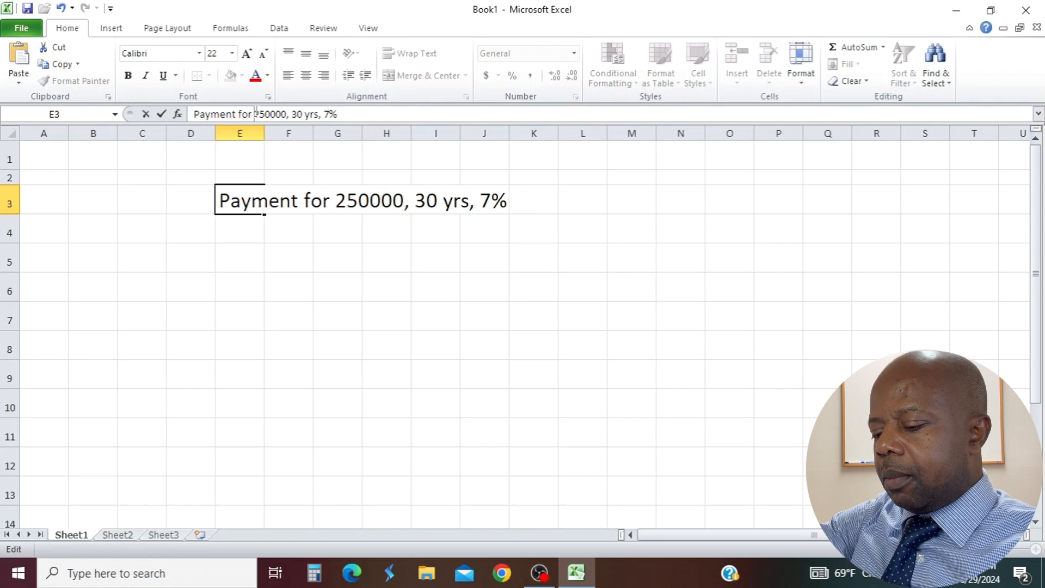
type("$")
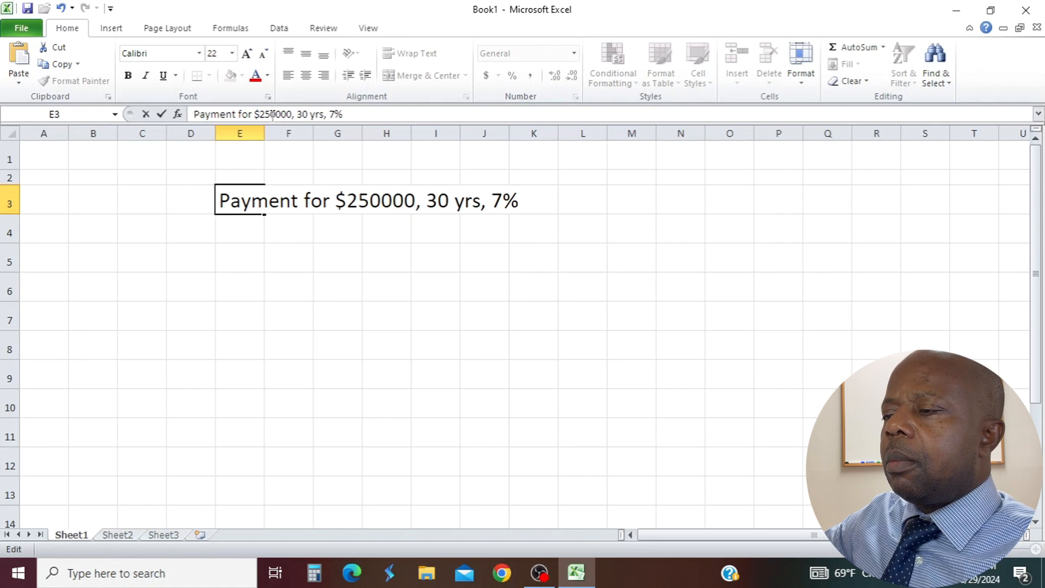
type(",")
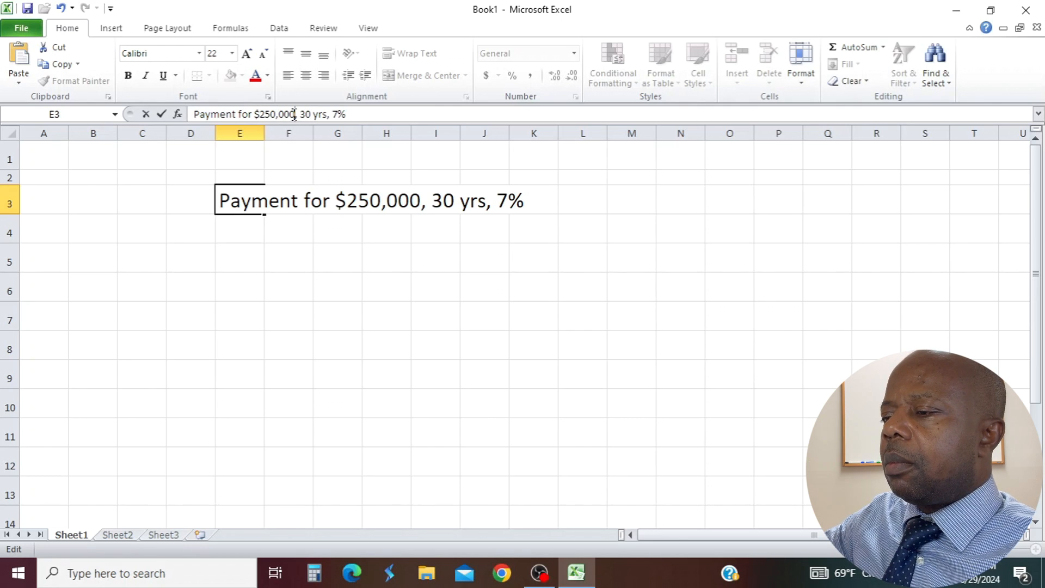
type(".00")
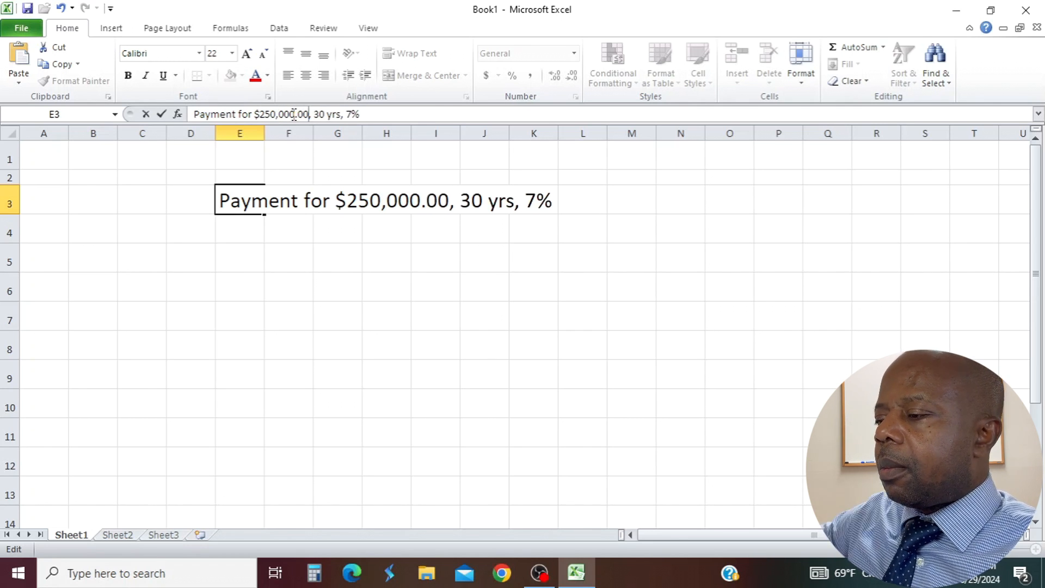
- Start a formula in cell F5 with a negated PMT function, opening its function arguments clear of the heading
left_click(280, 271)
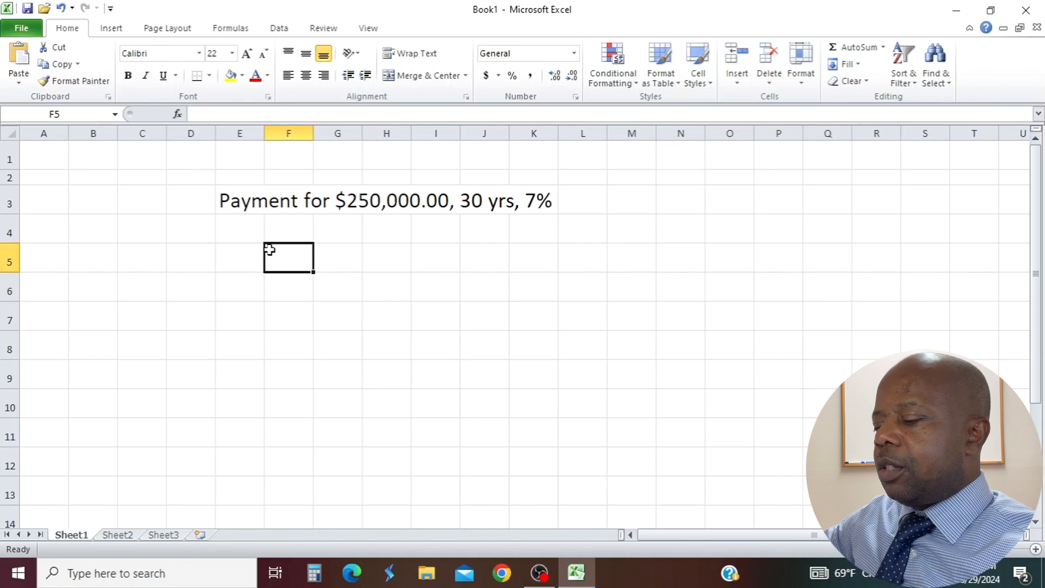
type("=")
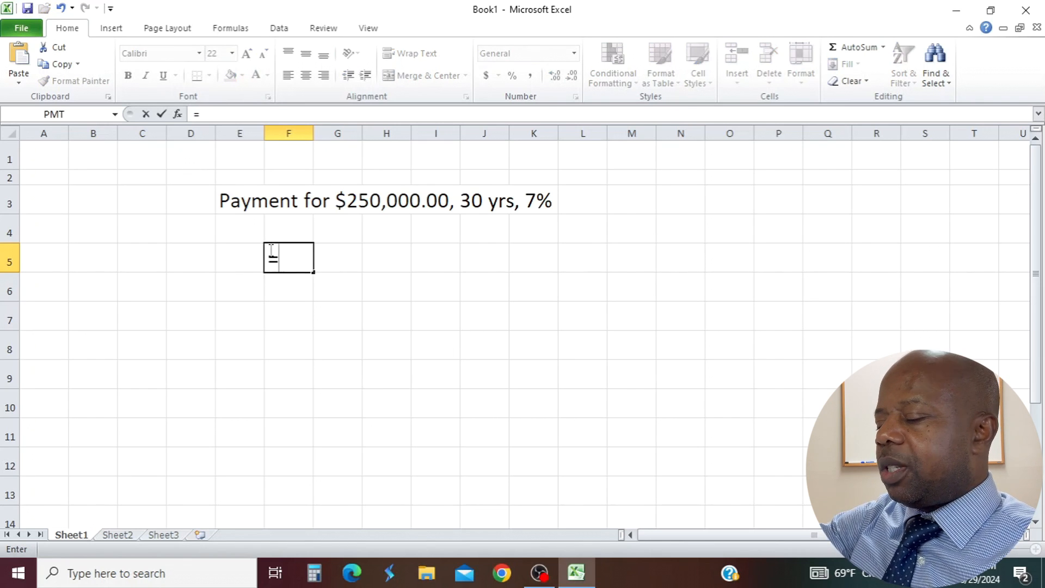
type("-")
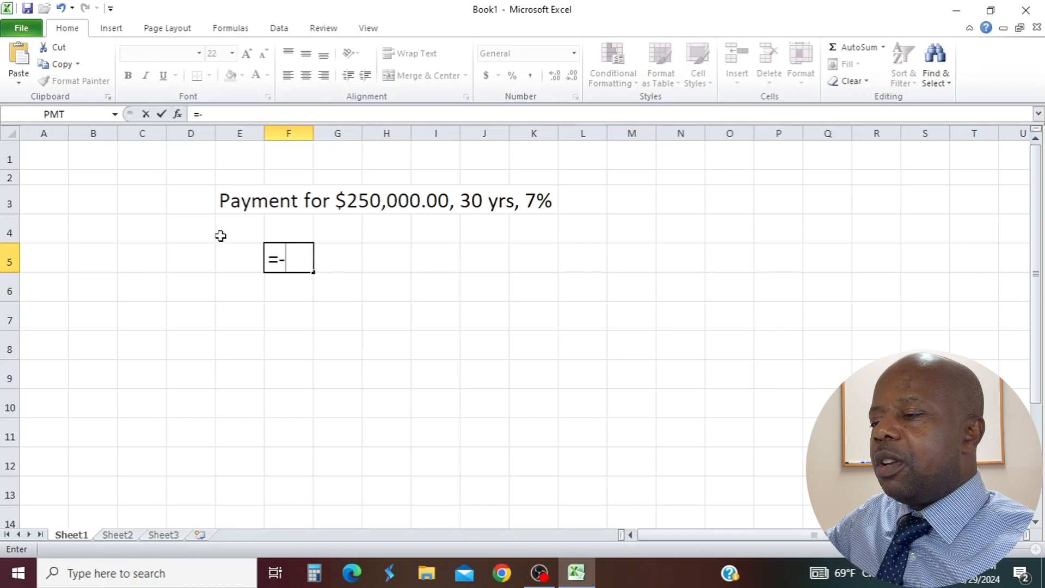
left_click(115, 115)
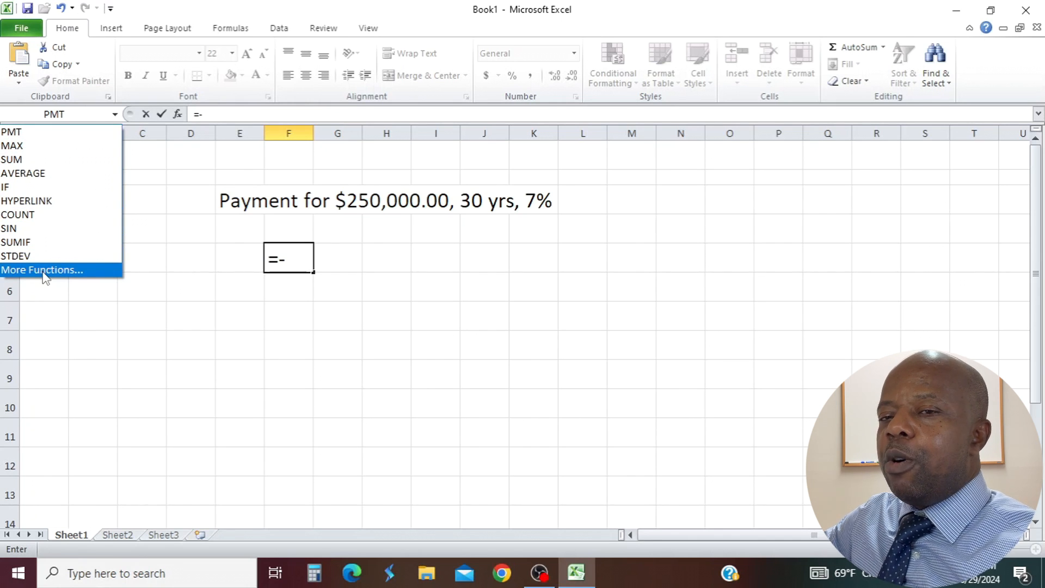
left_click(70, 117)
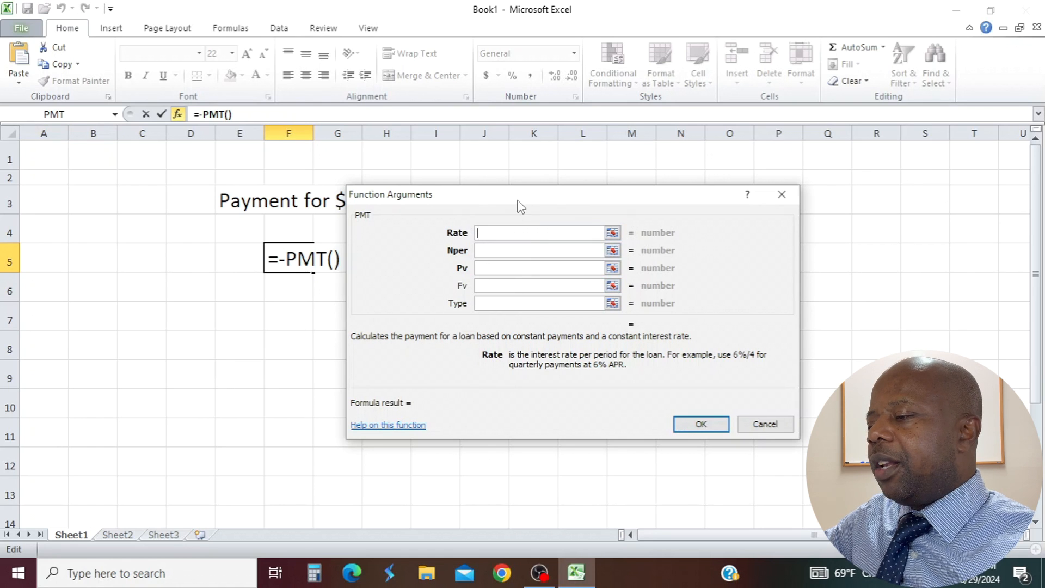
left_click_drag(519, 207, 532, 244)
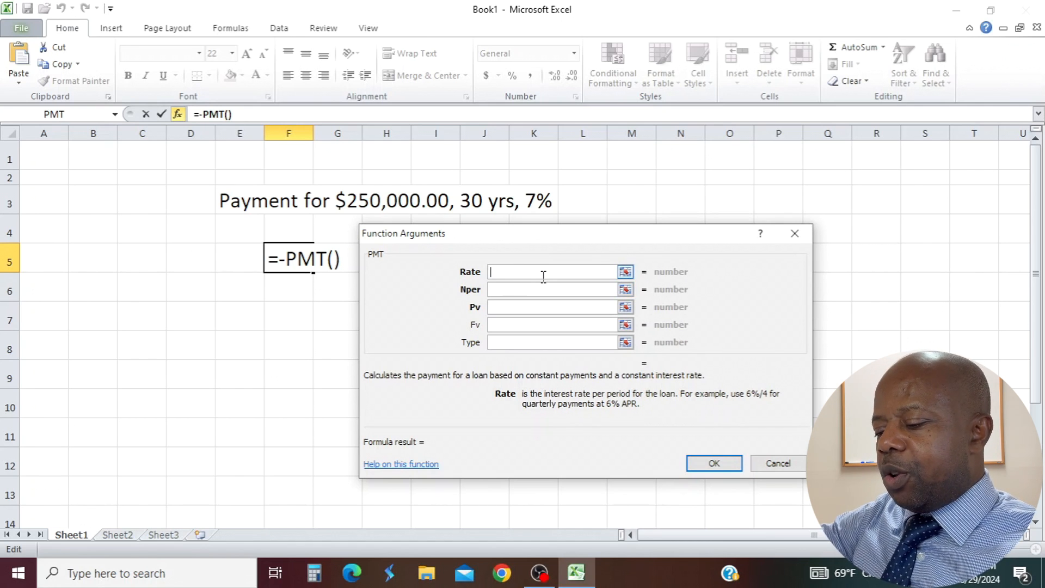
- Set the PMT function's Rate to 7%/12 and its Nper to 30*12
type("7")
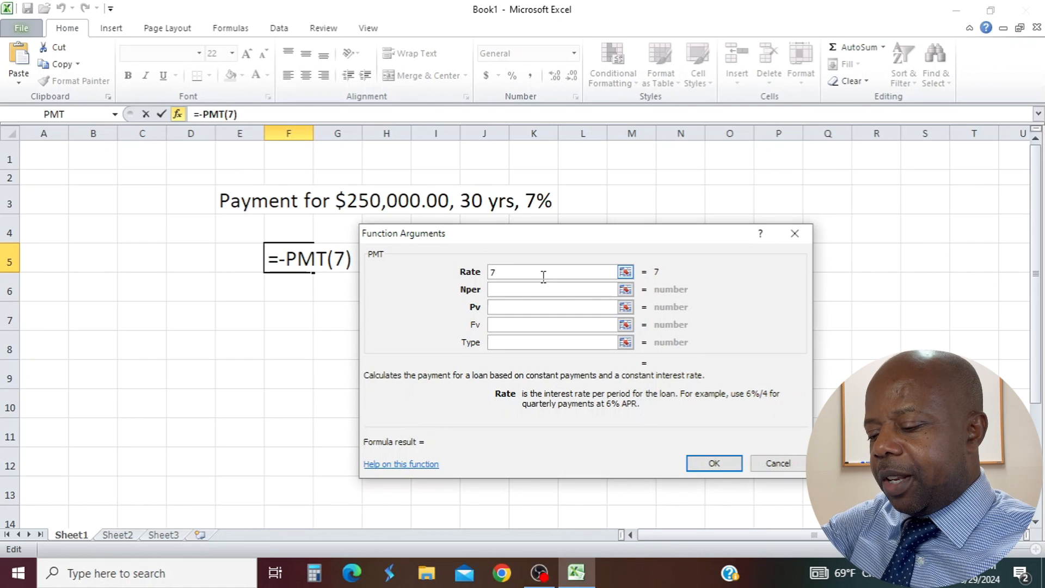
type("%")
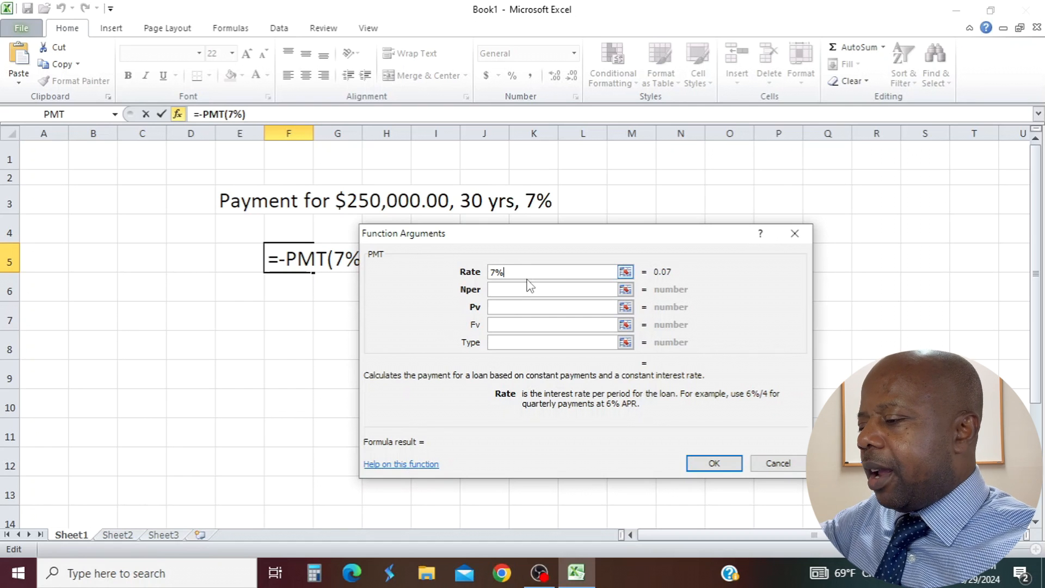
type("/12")
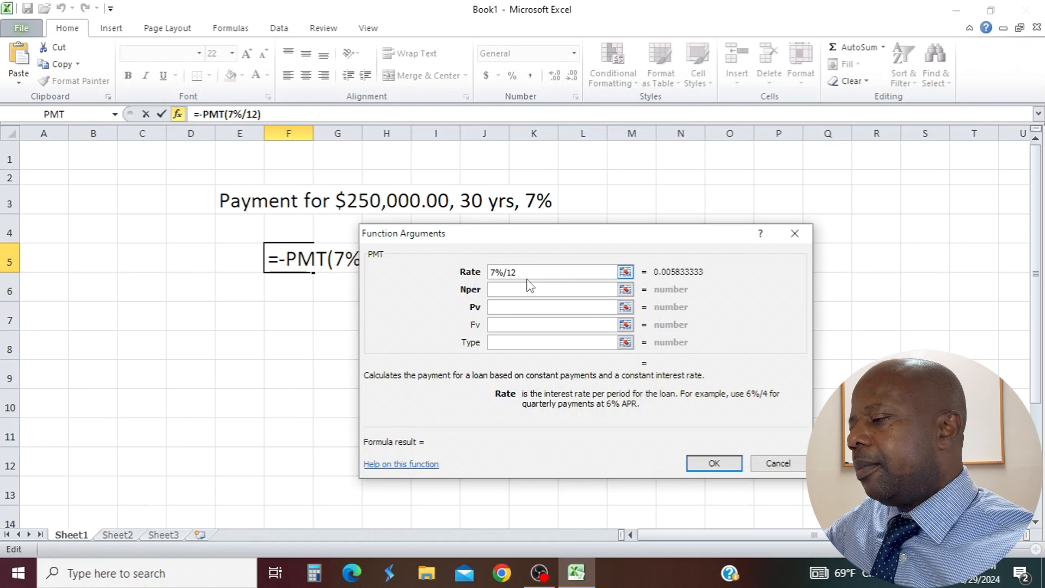
left_click(506, 289)
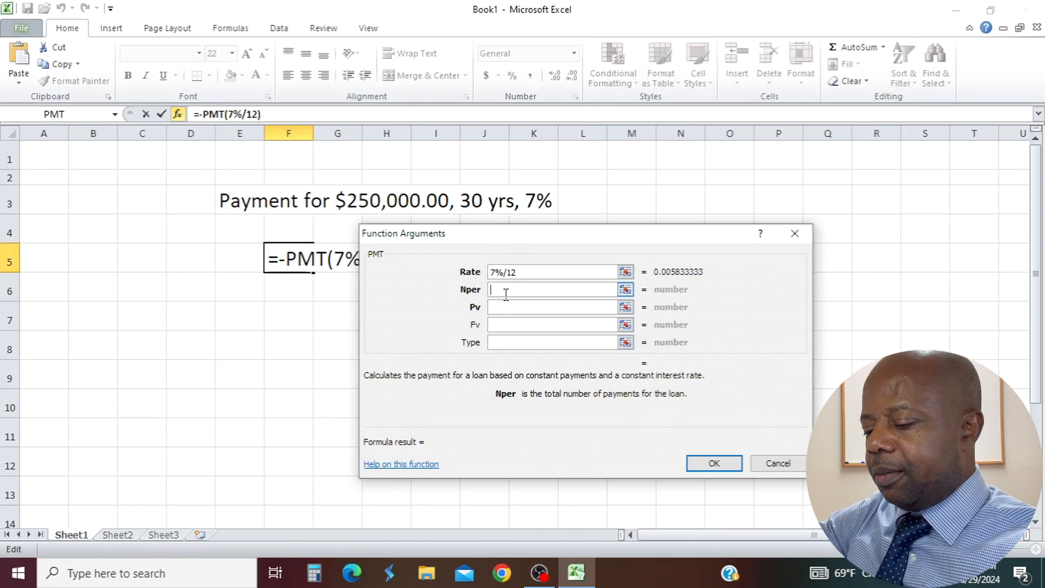
type("30")
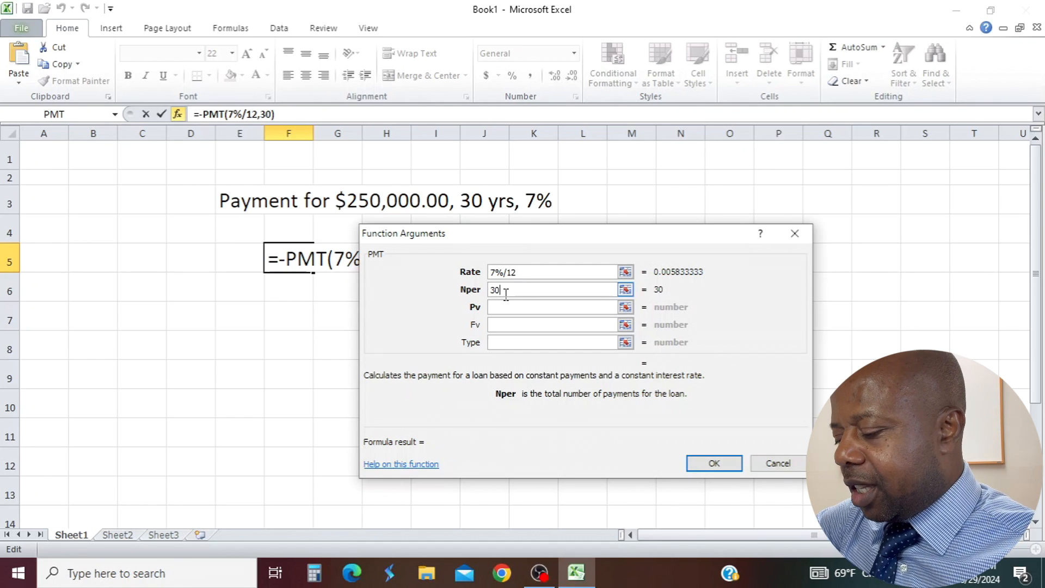
type("*")
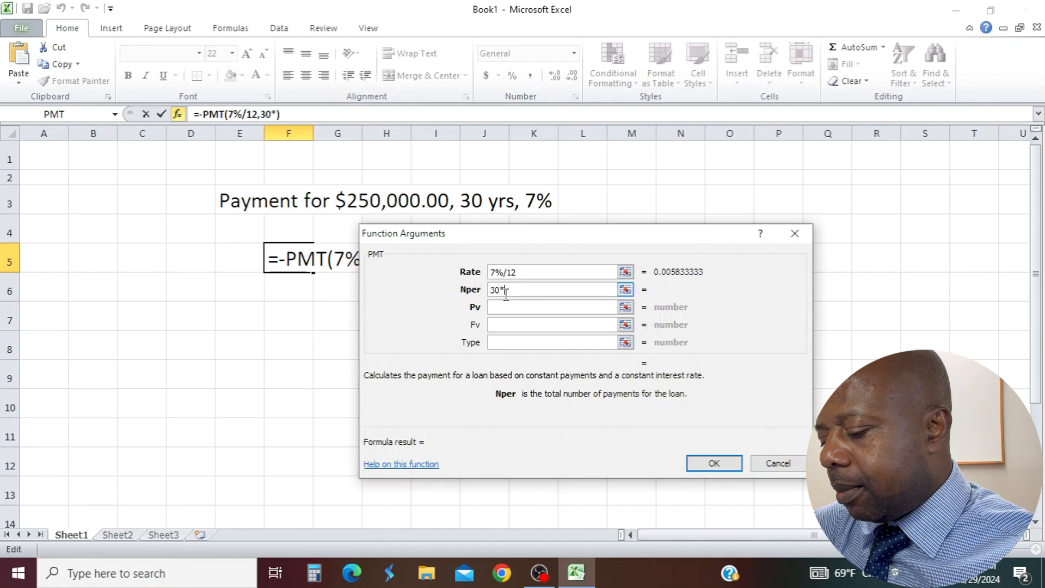
type("12")
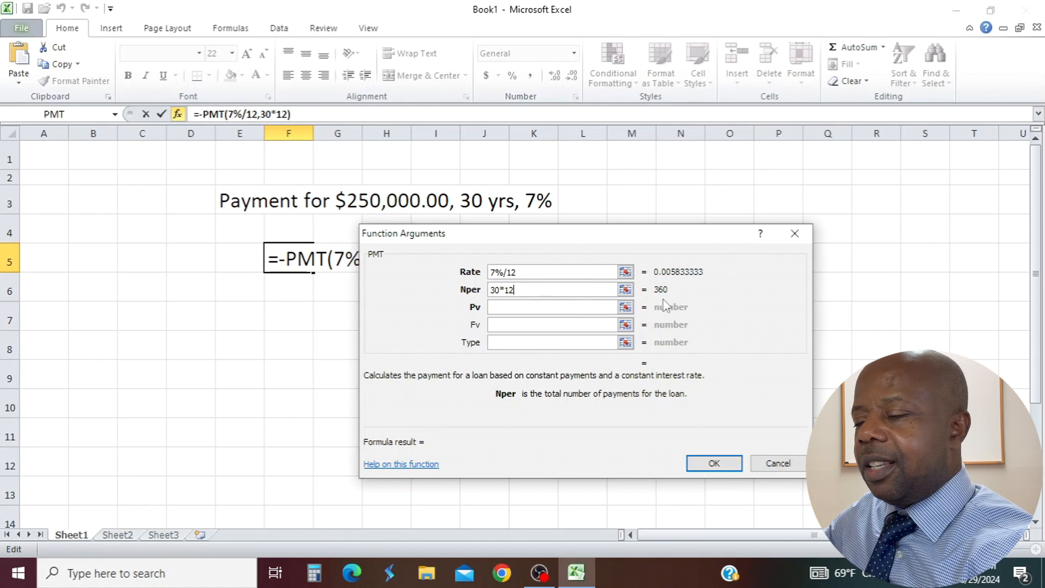
- Set the PMT function's Pv to 250000, leave Fv and Type empty, and accept the arguments
left_click(495, 306)
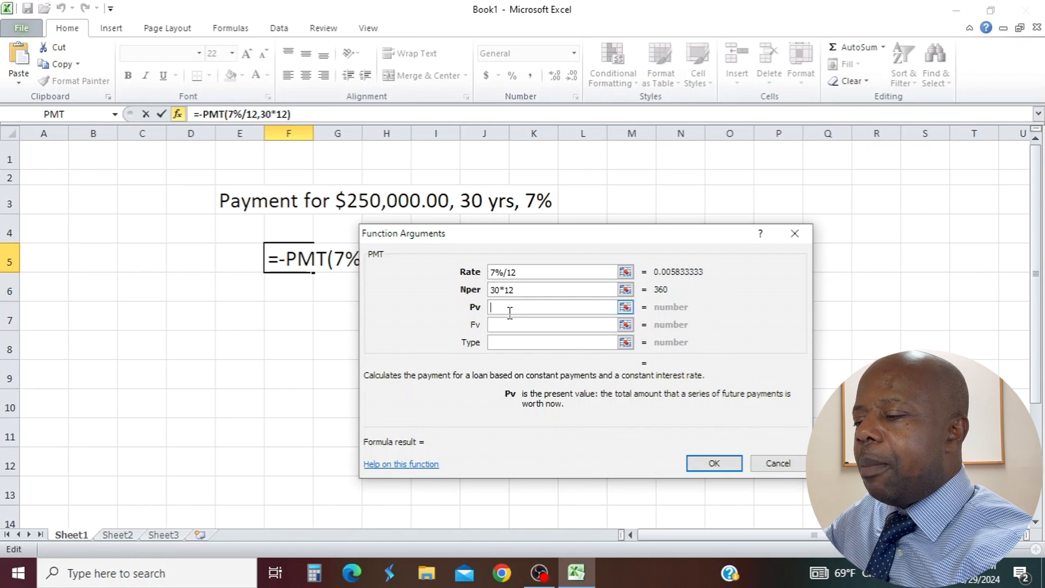
type("2")
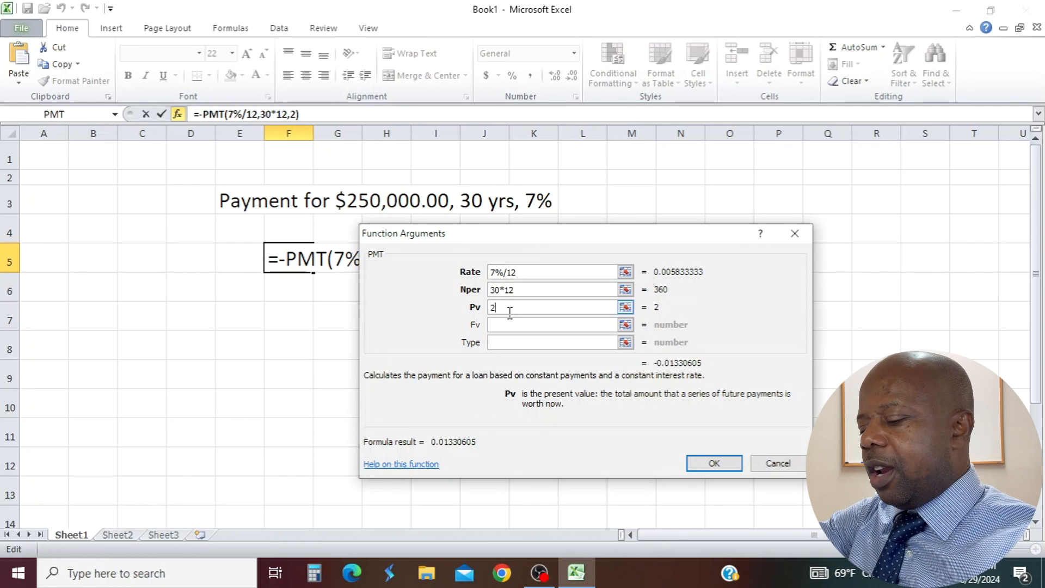
type("50000")
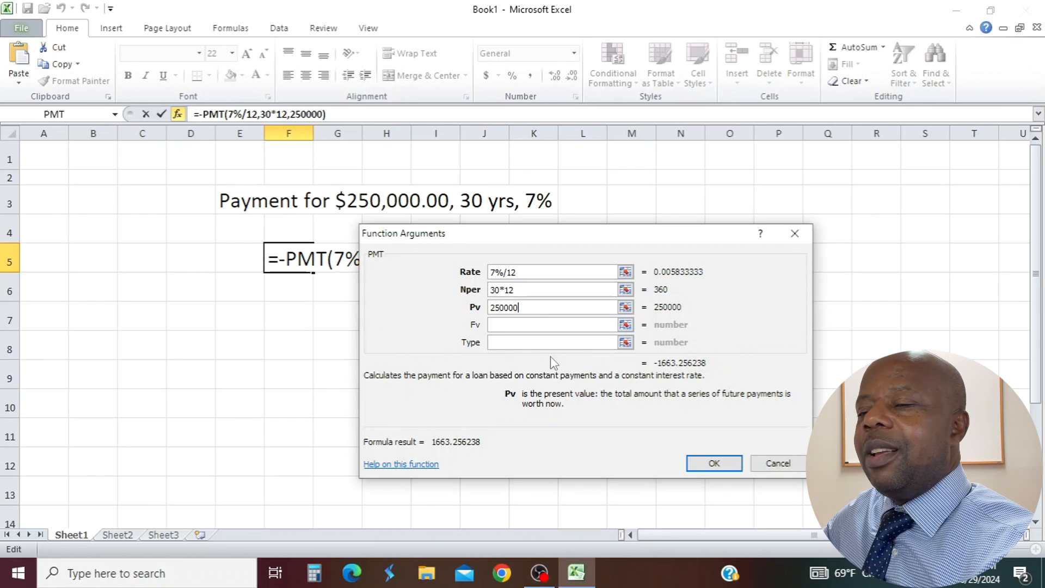
left_click(510, 325)
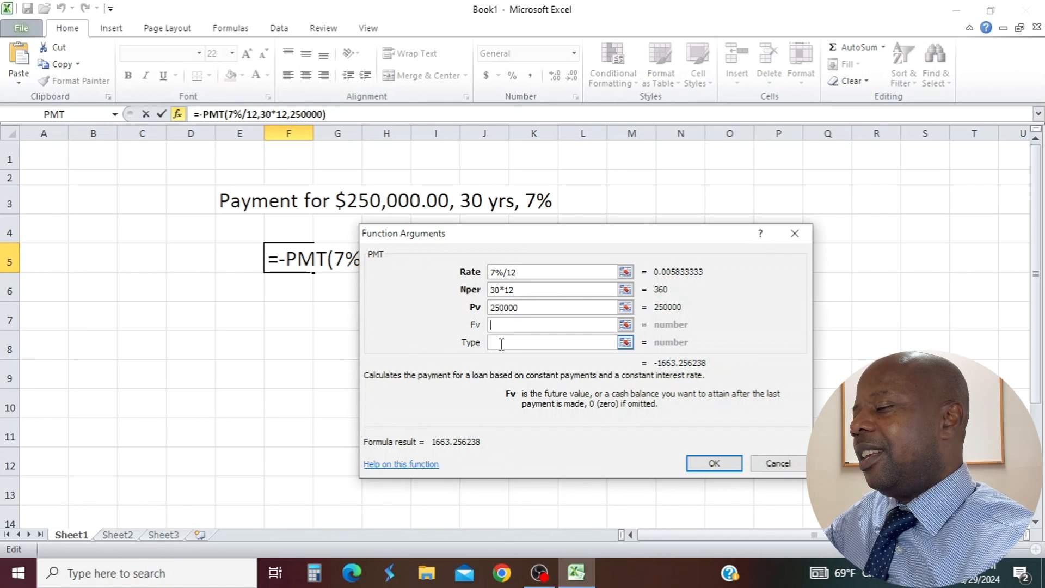
left_click(517, 342)
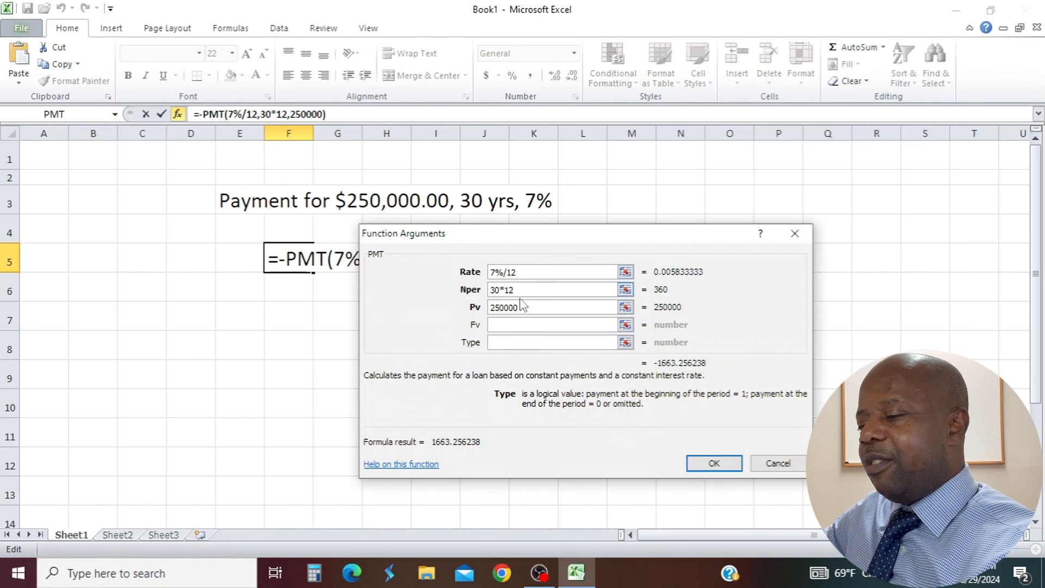
left_click(713, 463)
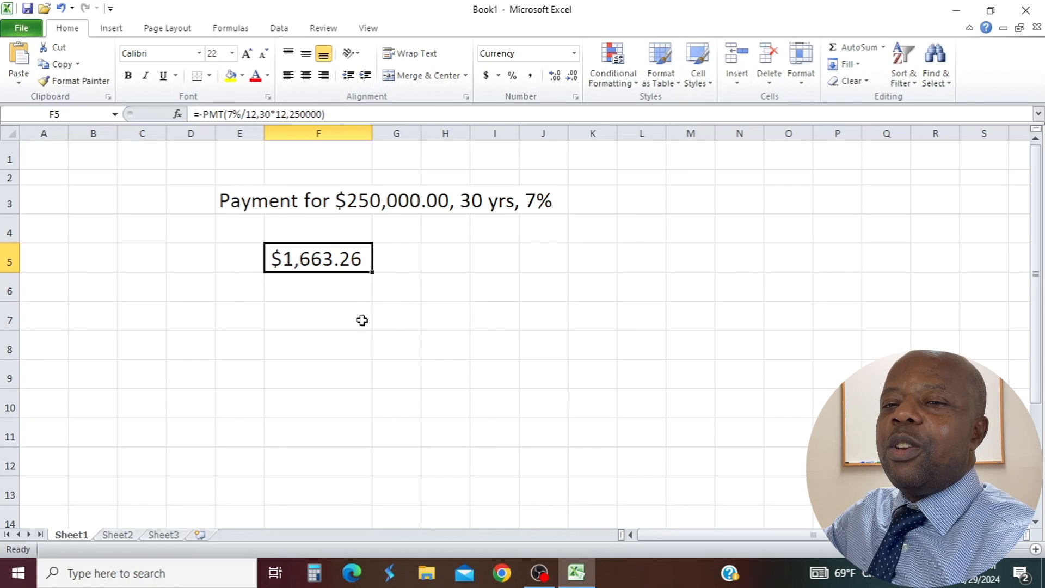
- Start a negated PMT formula directly in cell F7 with 7%/12 as the rate
left_click(295, 322)
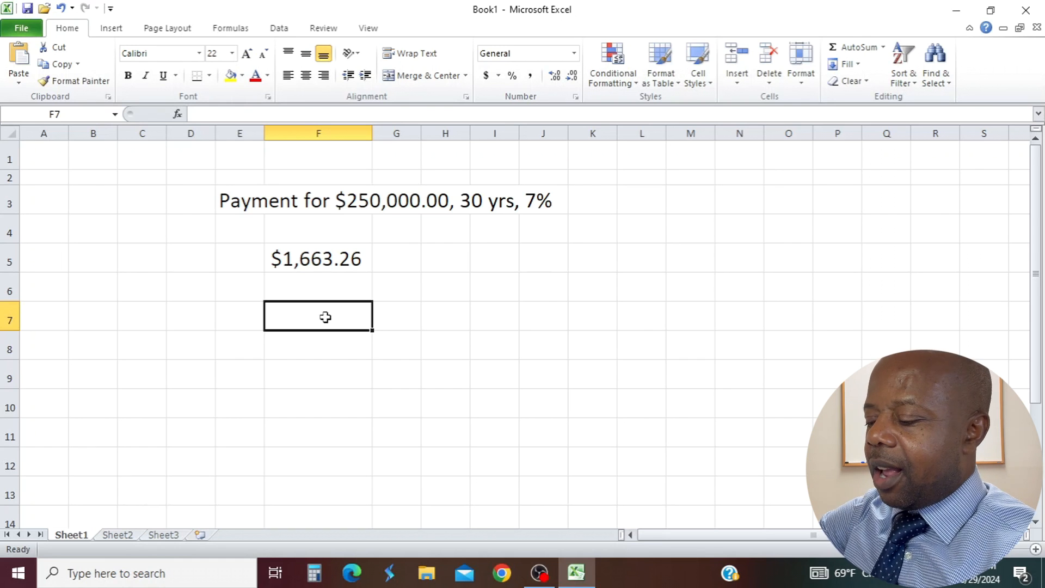
type("=")
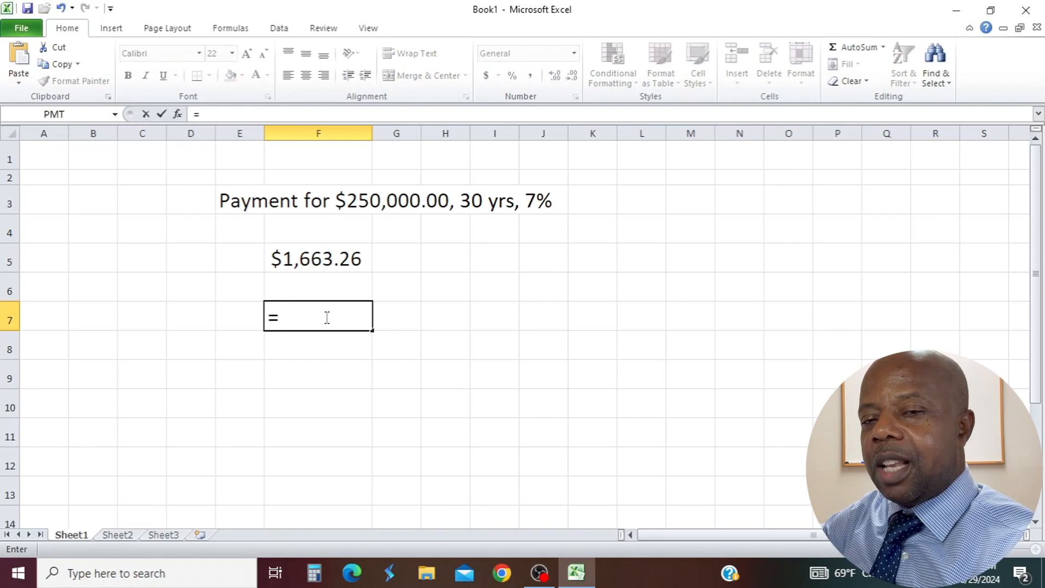
type("-")
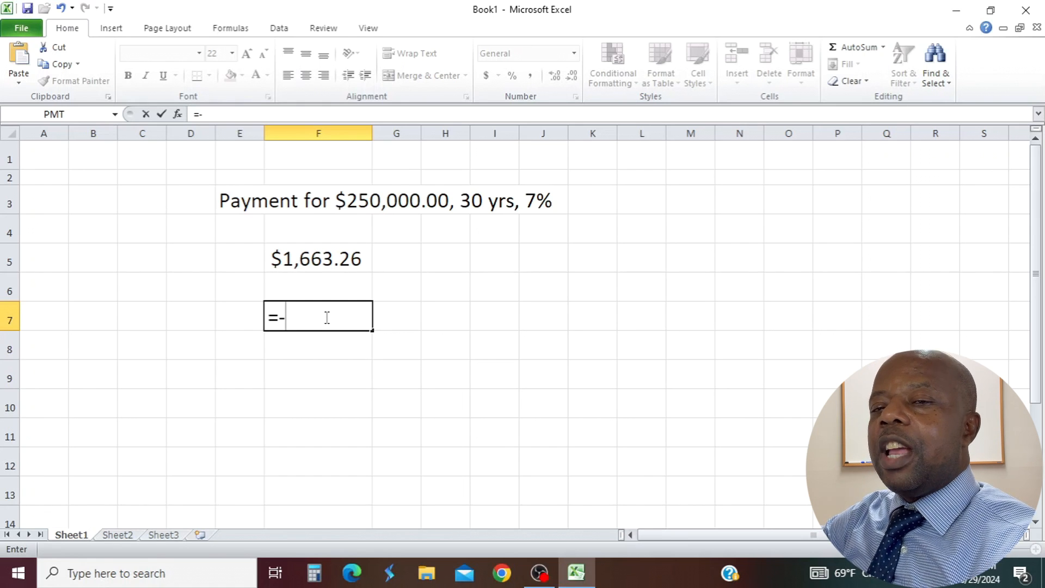
type("pmt")
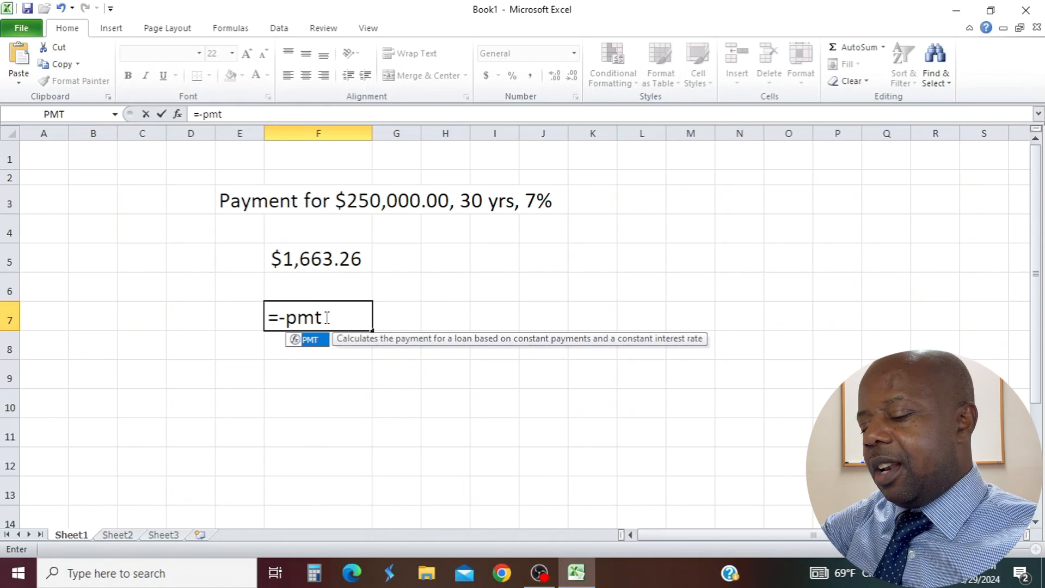
type("(")
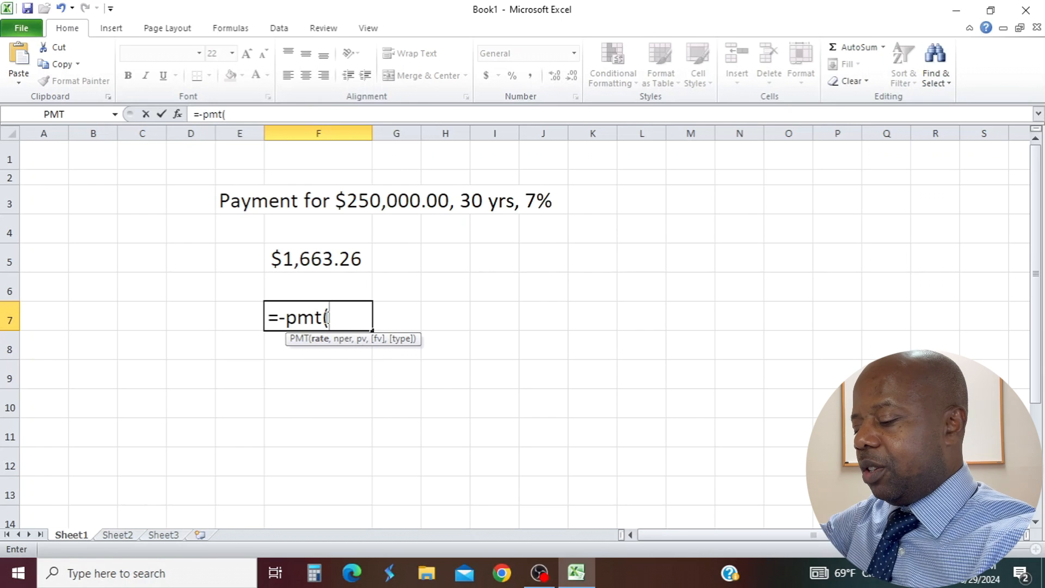
type("7")
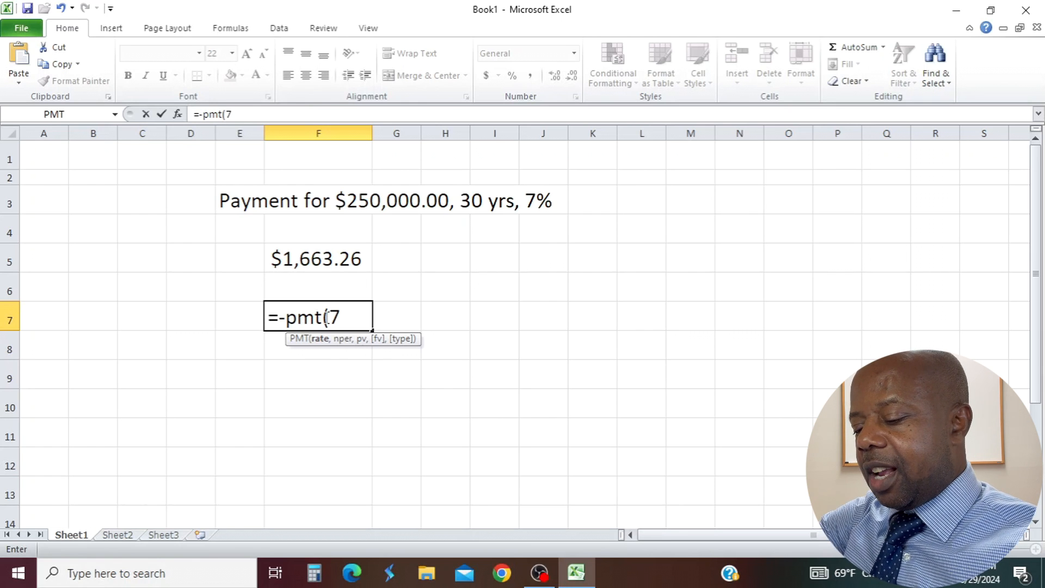
type("%")
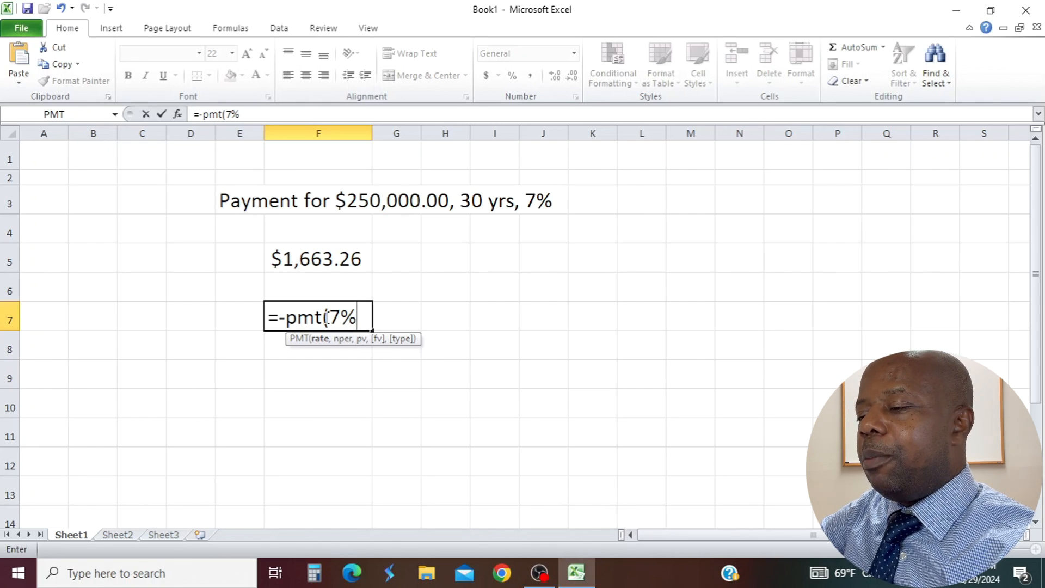
type("/12")
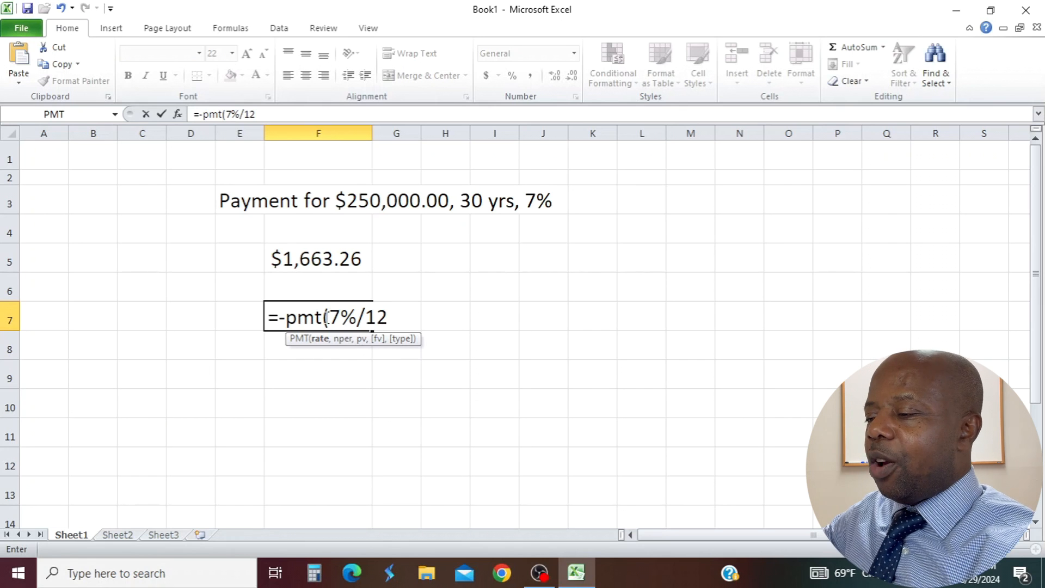
- Complete the F7 formula with 30*12 as the number of periods and 250000 as the present value
type(",")
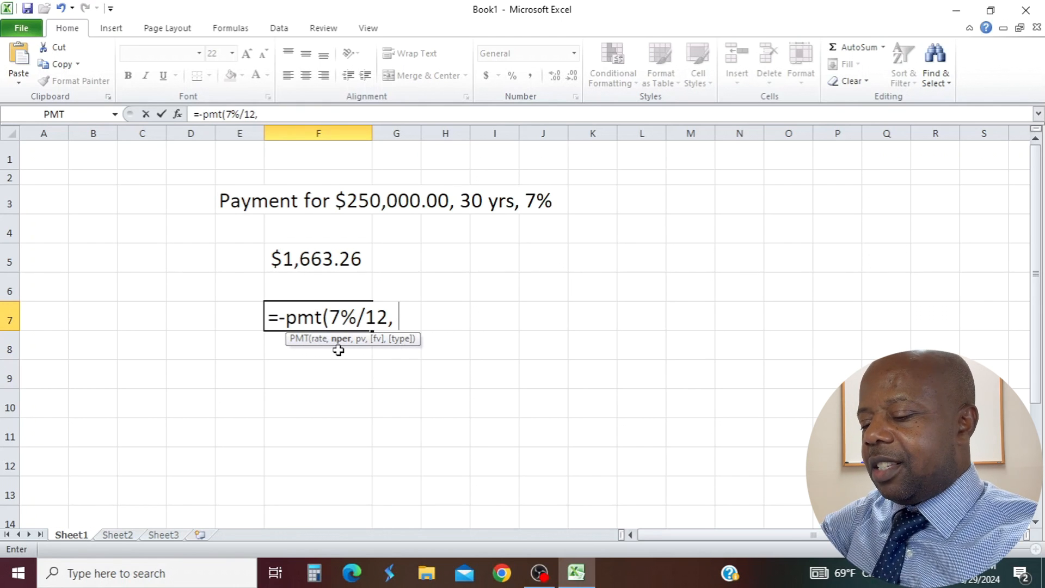
type("30")
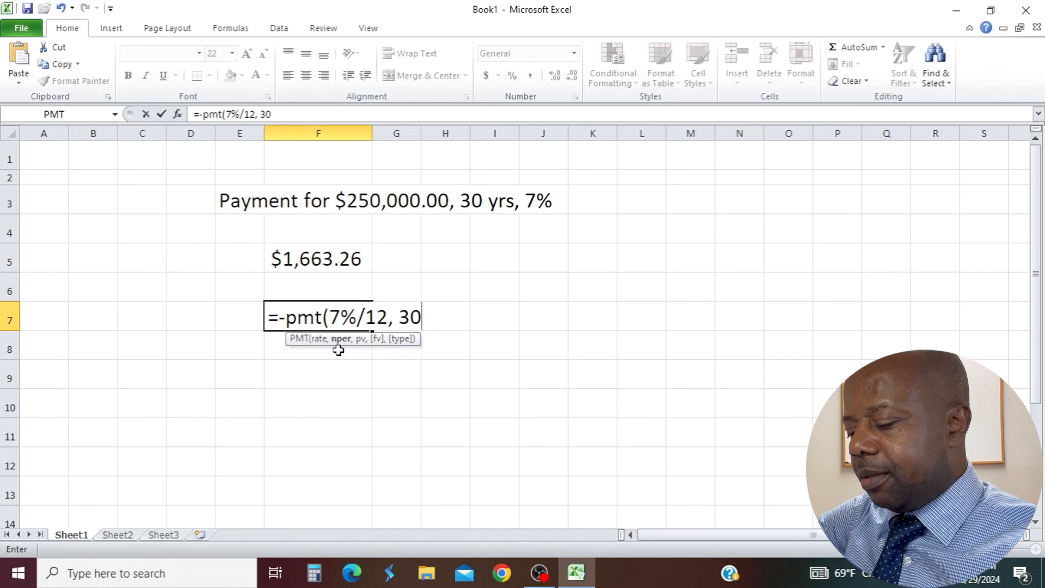
type("*12")
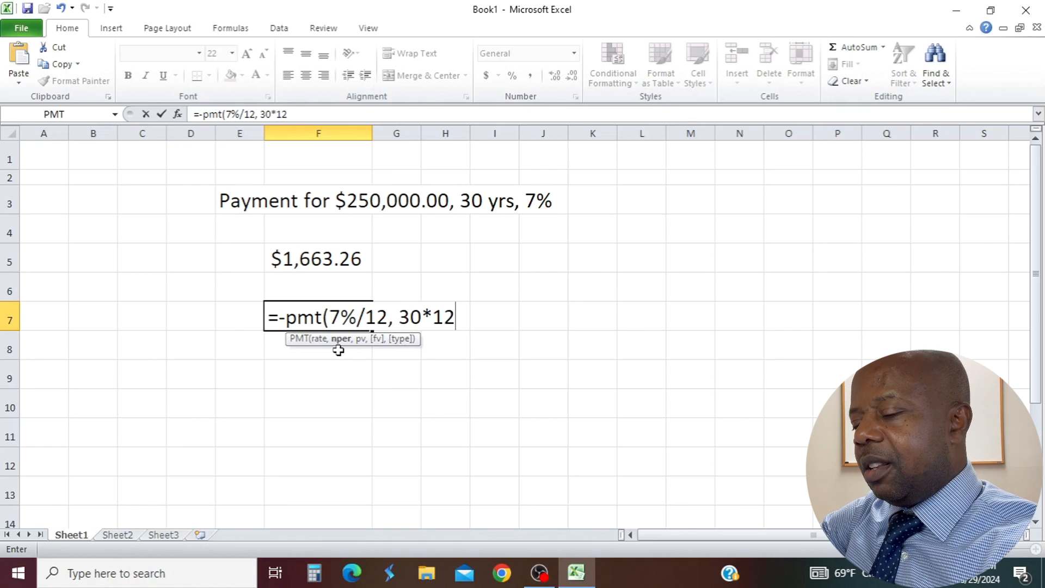
type(",")
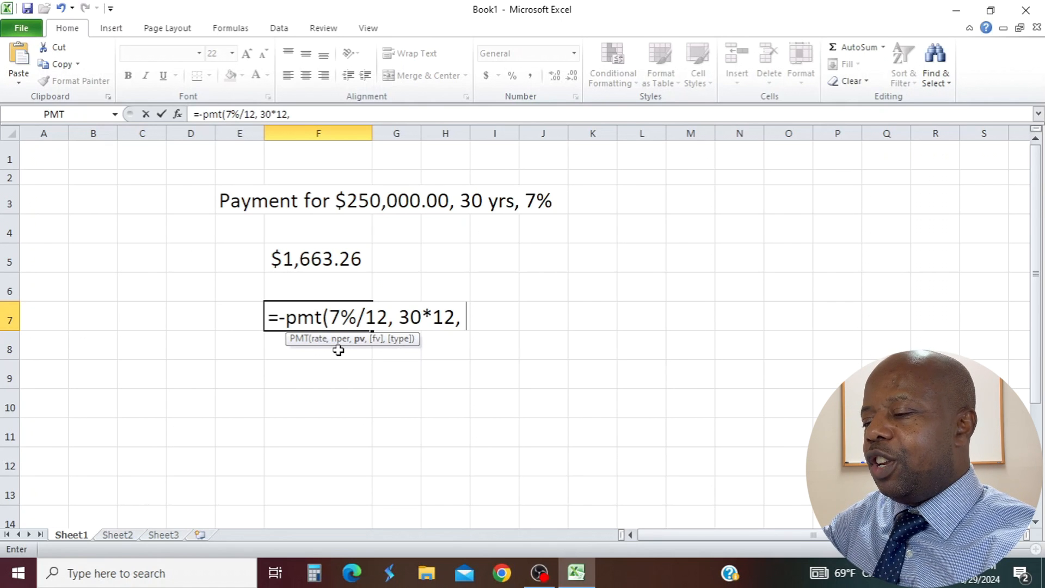
type("25")
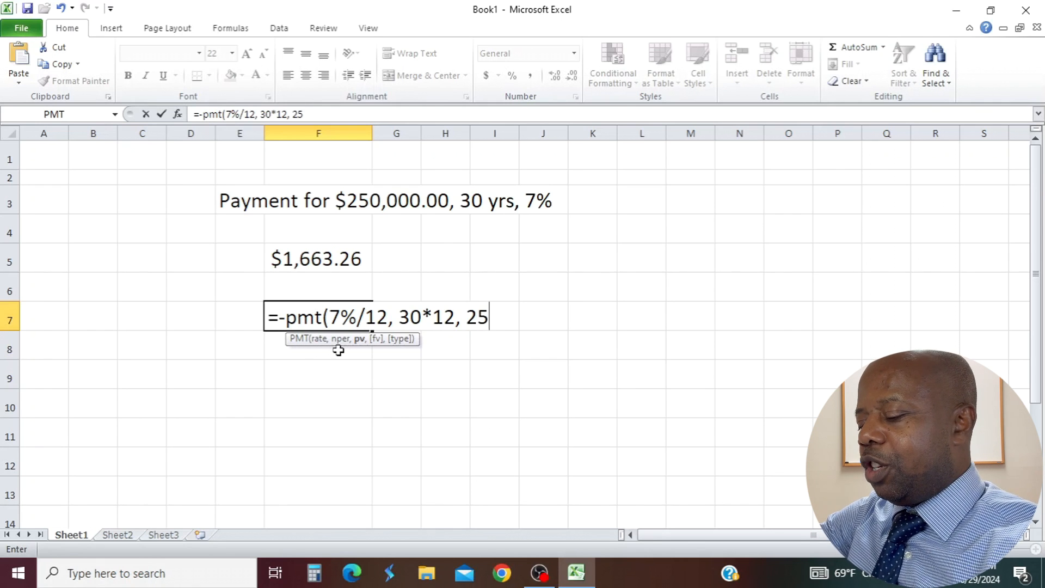
type("0000")
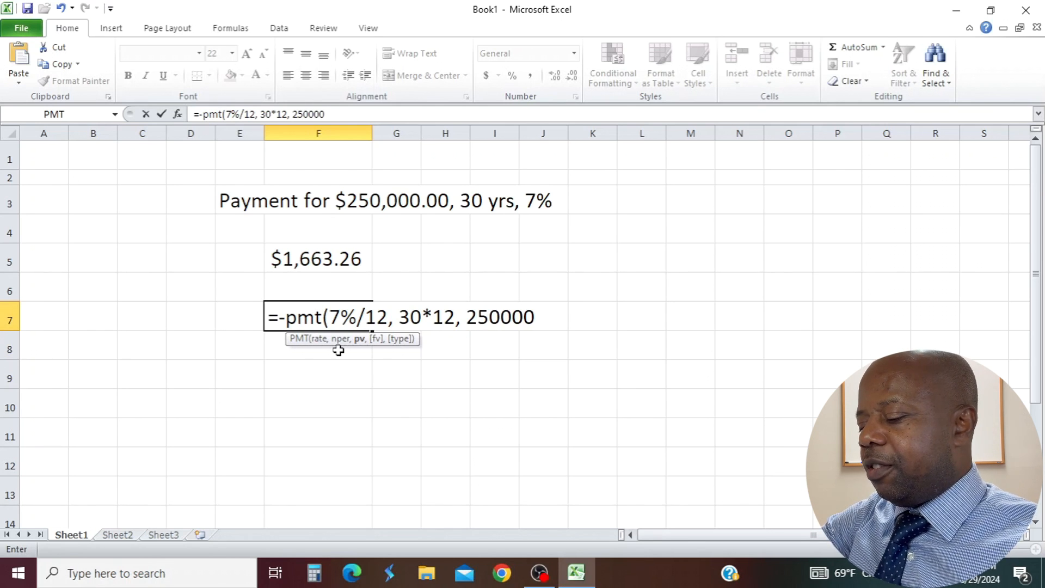
type(")")
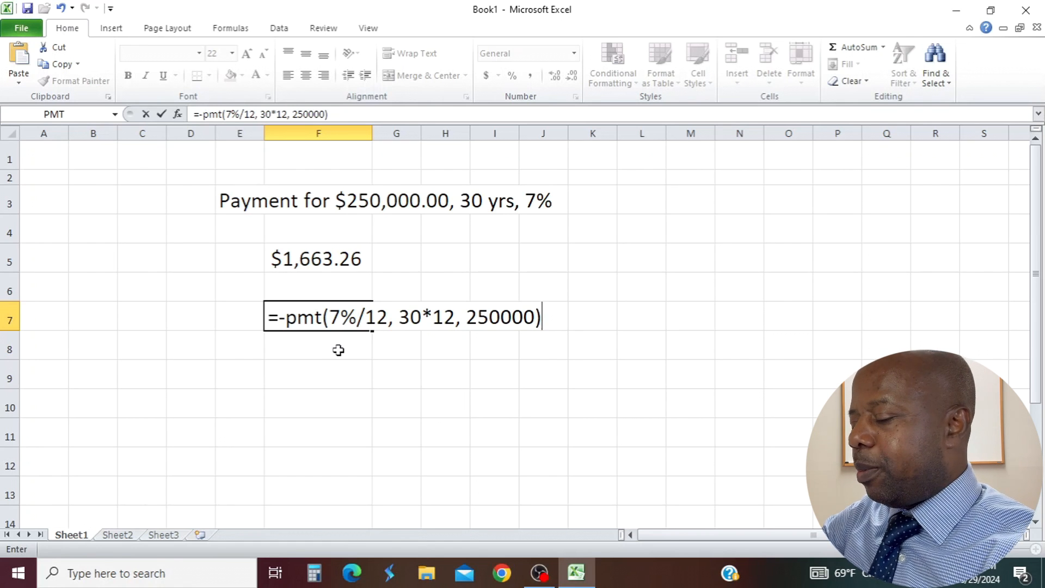
key("Return")
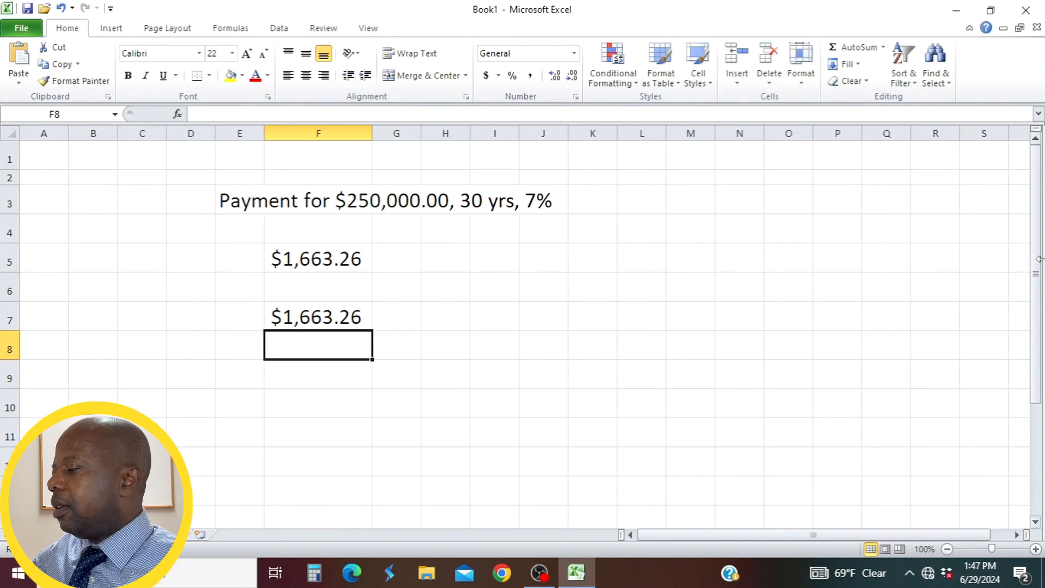
- Widen column G slightly and enter the interest rates 5% in G10 and 5.5% in H10
left_click_drag(1036, 275, 1036, 375)
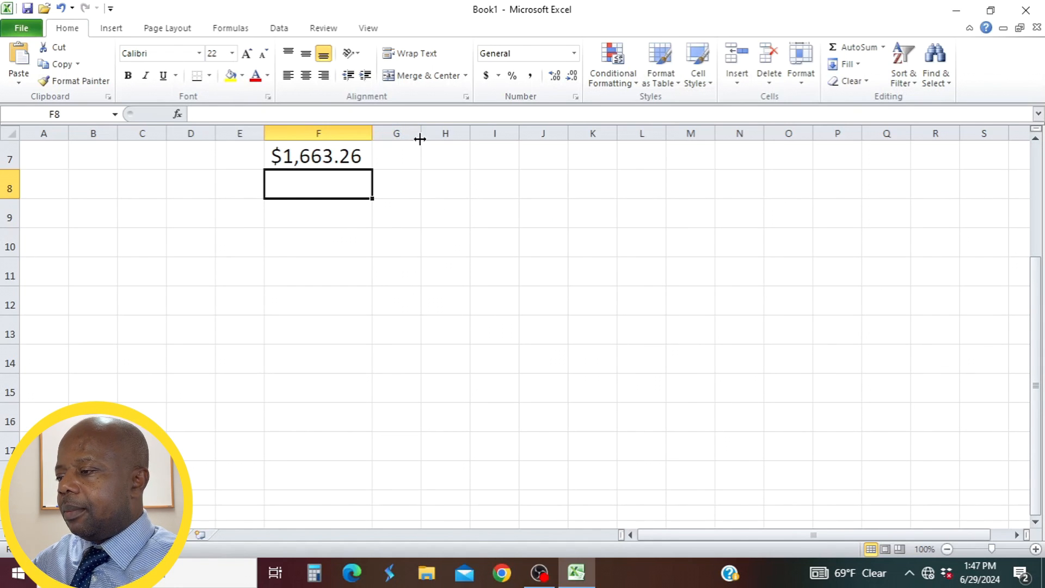
left_click_drag(421, 140, 452, 140)
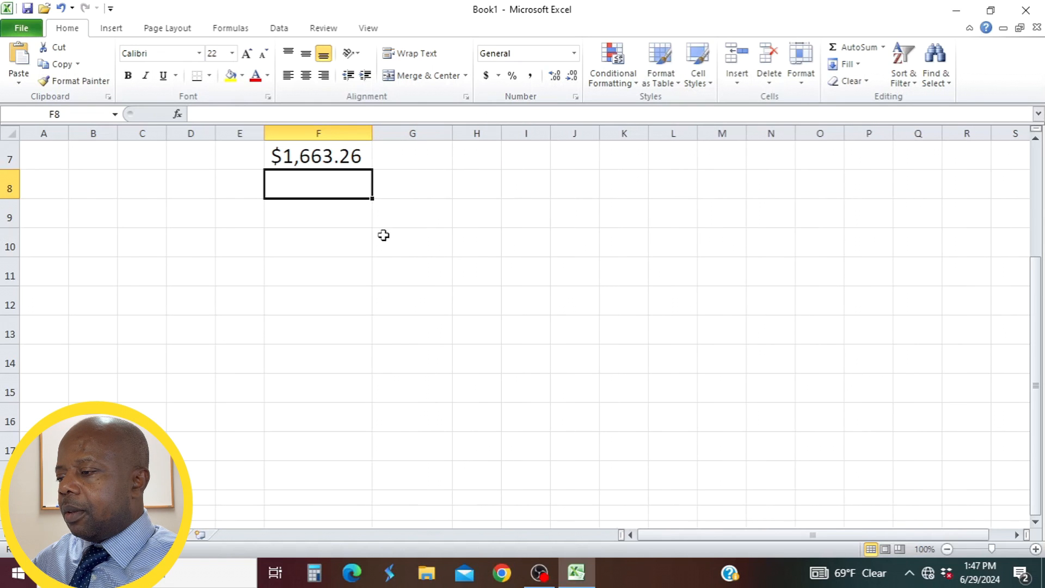
left_click(405, 244)
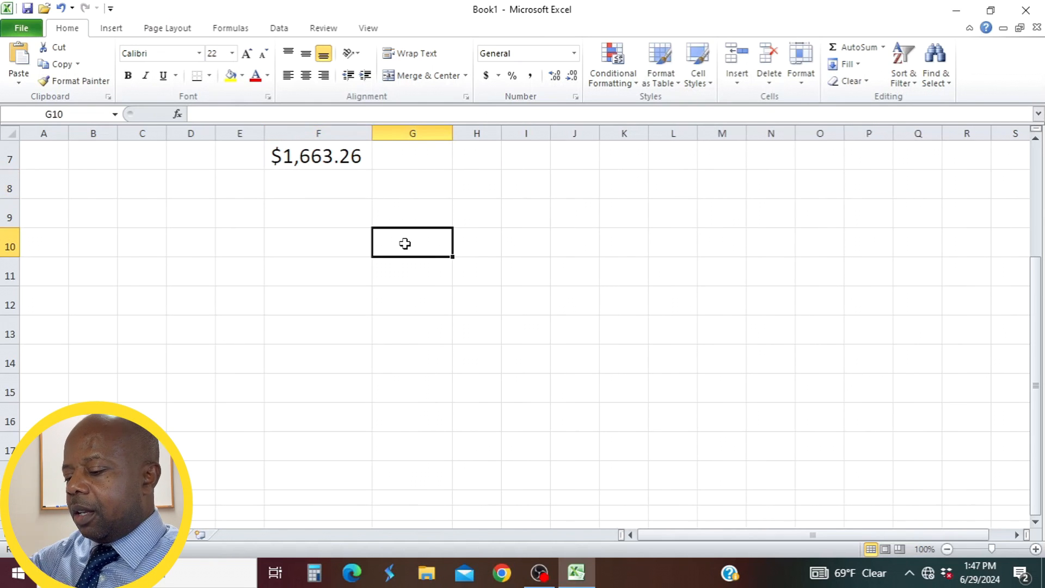
type("5")
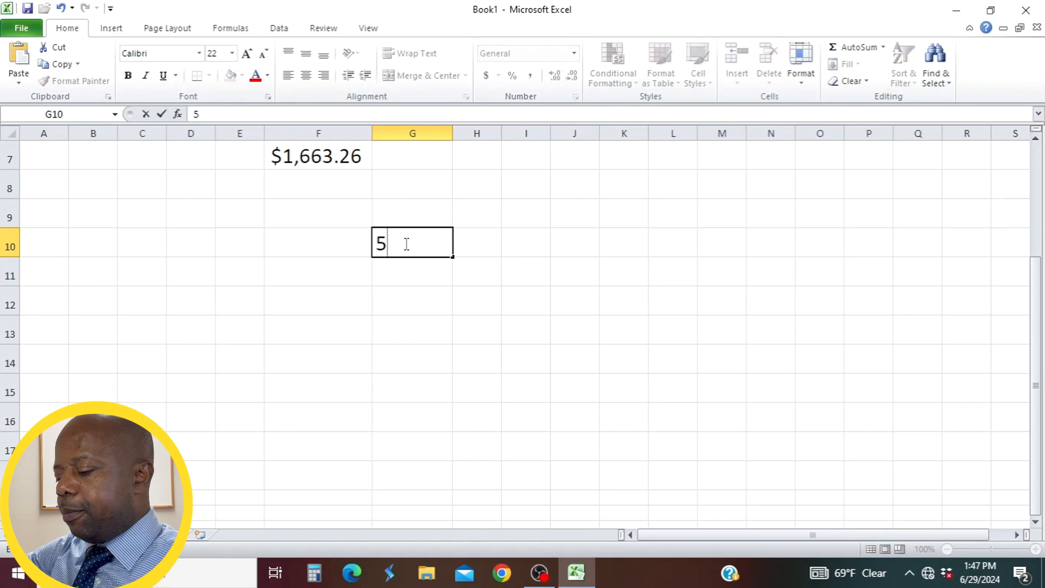
type("%")
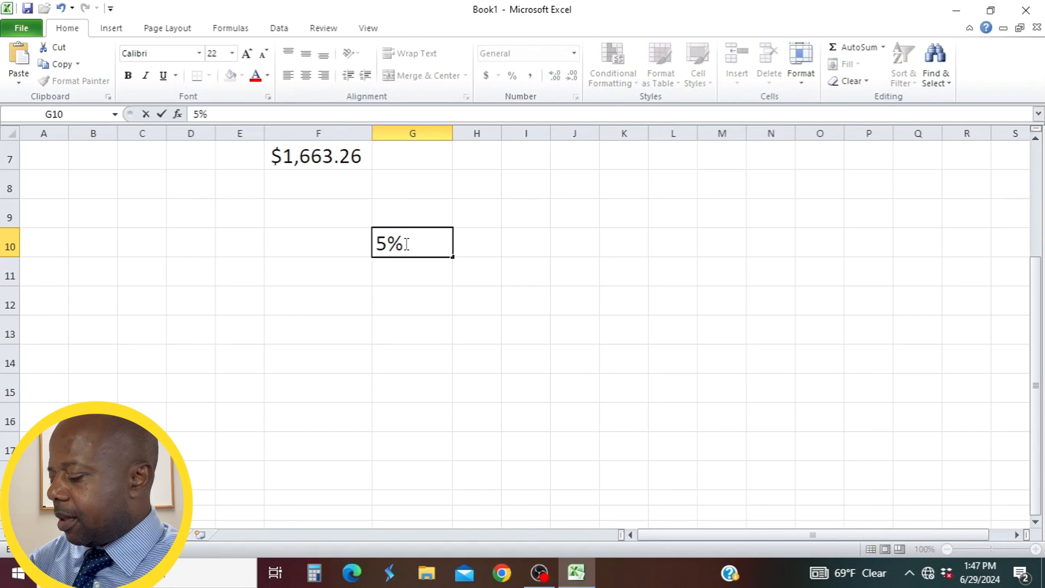
key("Tab")
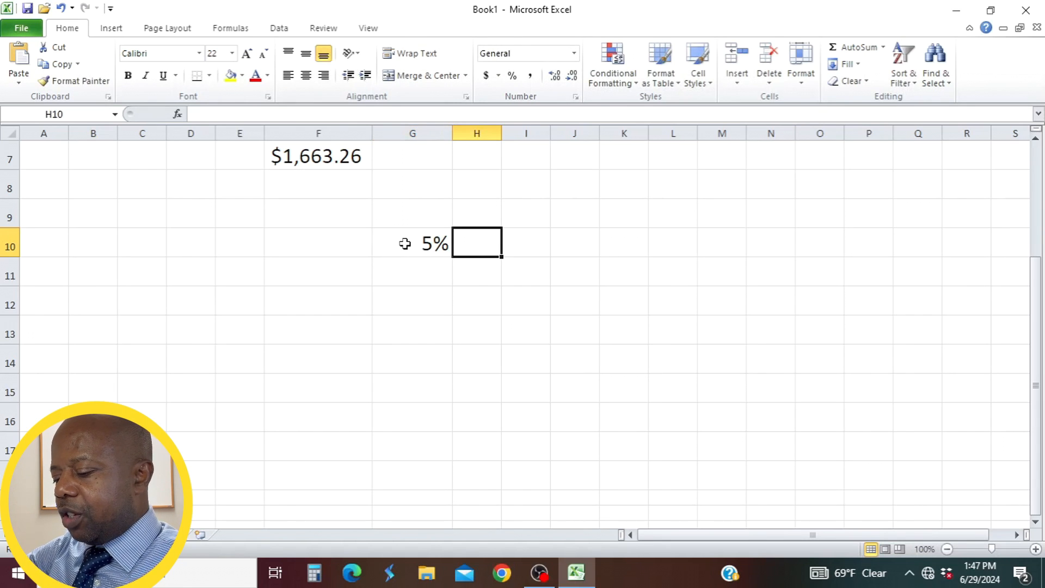
type("5.5")
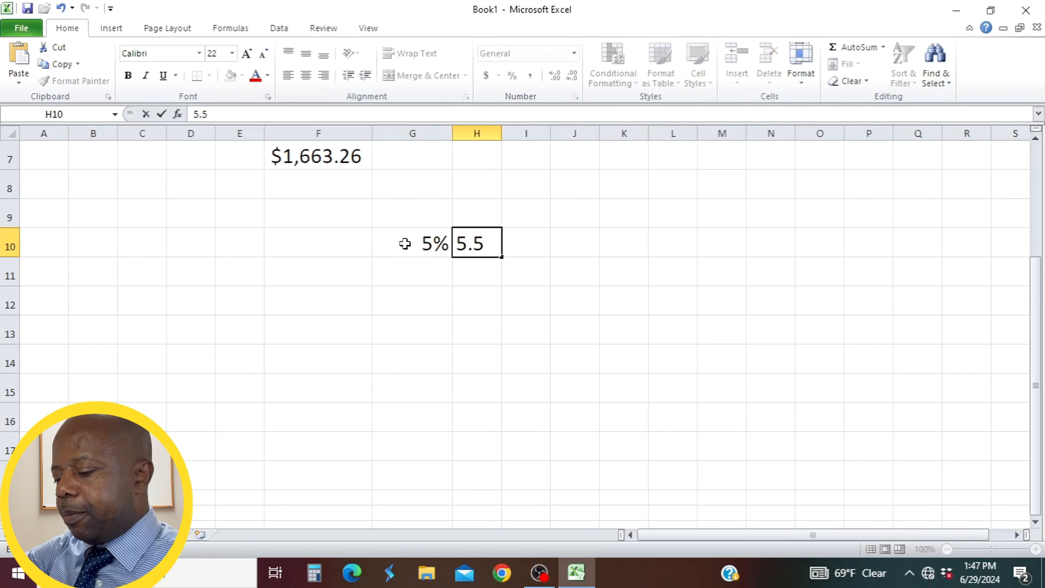
type("%")
key("Tab")
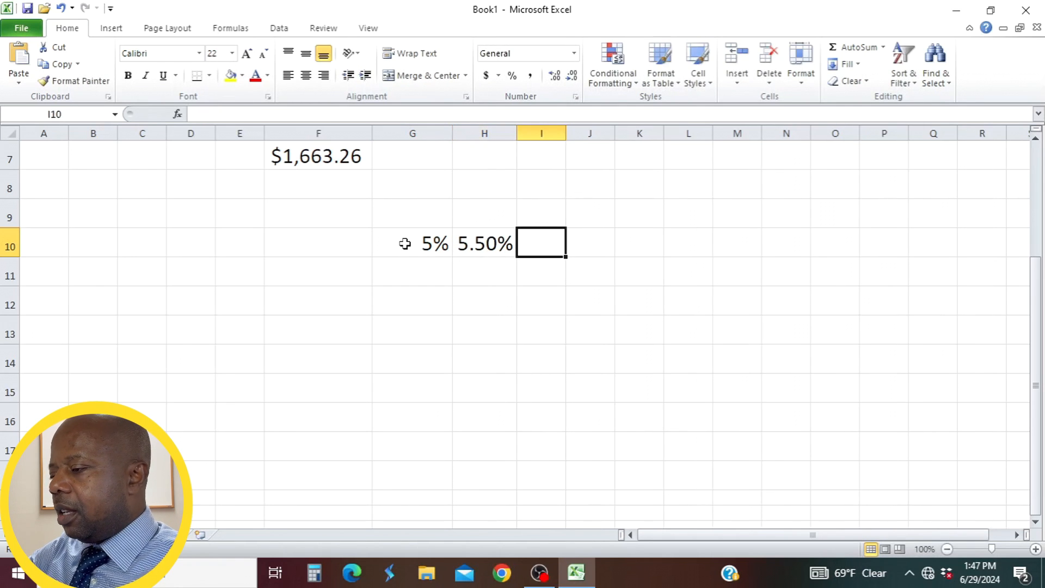
- Continue the row of interest rates with 6% in I10, 6.5% in J10 and 7% in K10
type("6%")
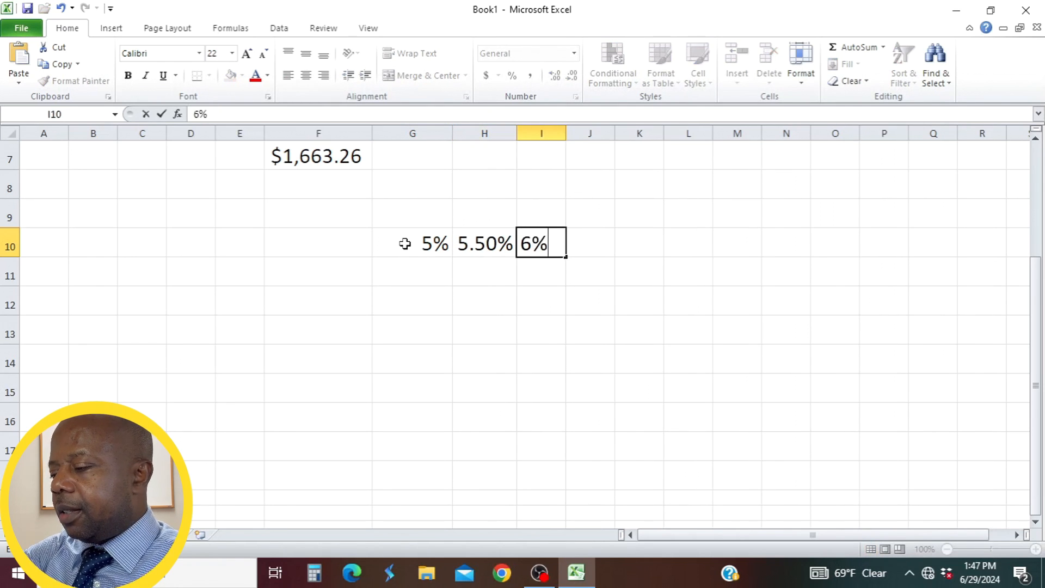
key("Tab")
type("6")
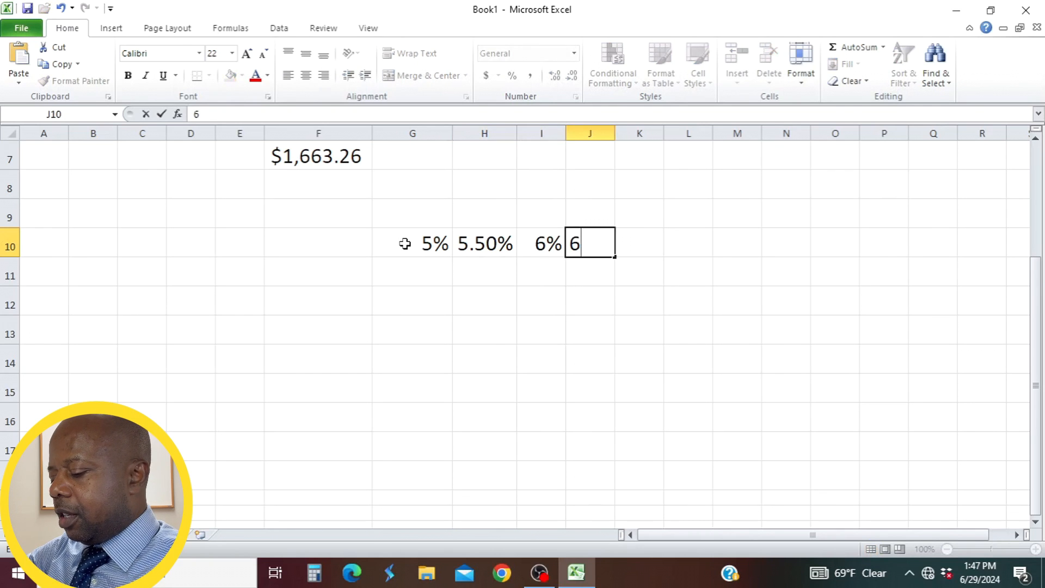
type(".5%")
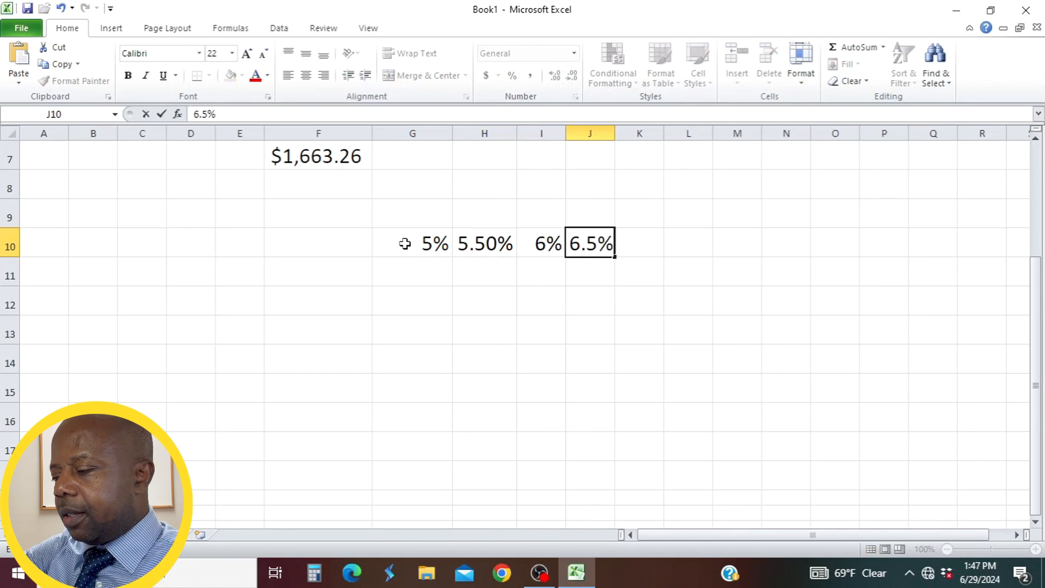
key("Tab")
type("7")
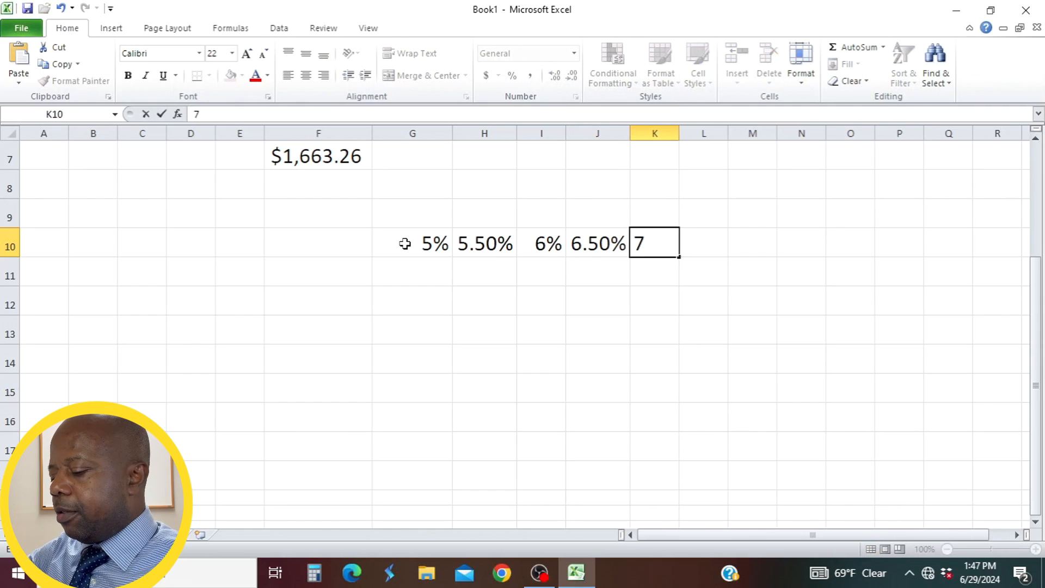
type("%")
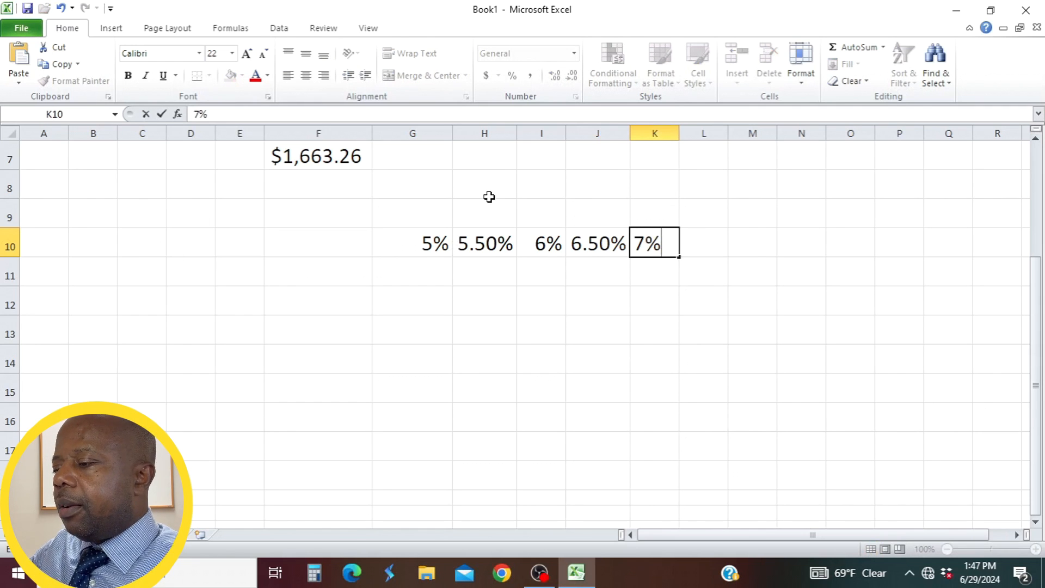
- Widen columns G through K so the row of interest rates has more room
left_click(532, 240)
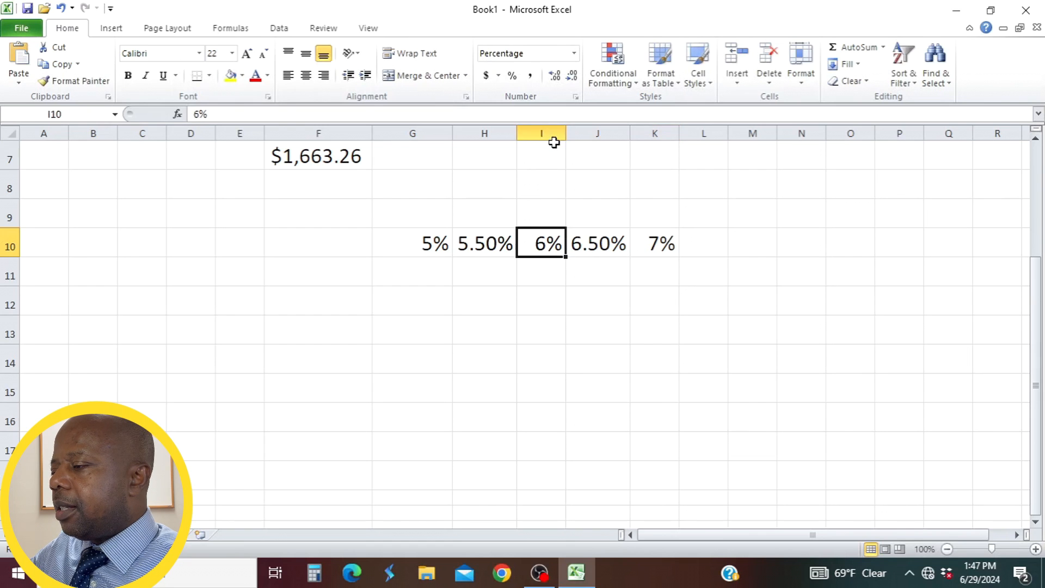
left_click_drag(565, 133, 595, 133)
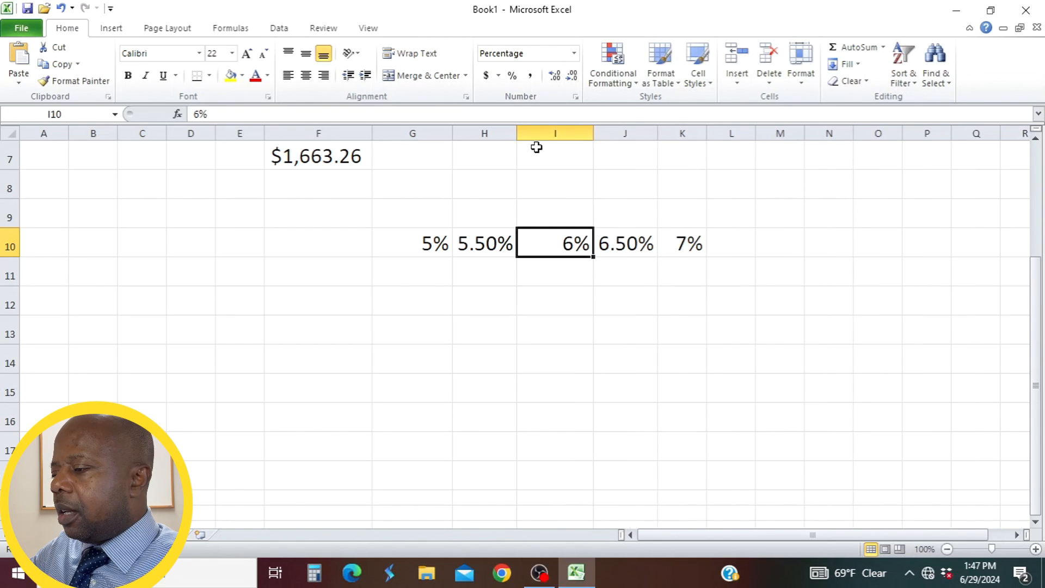
left_click_drag(518, 133, 547, 133)
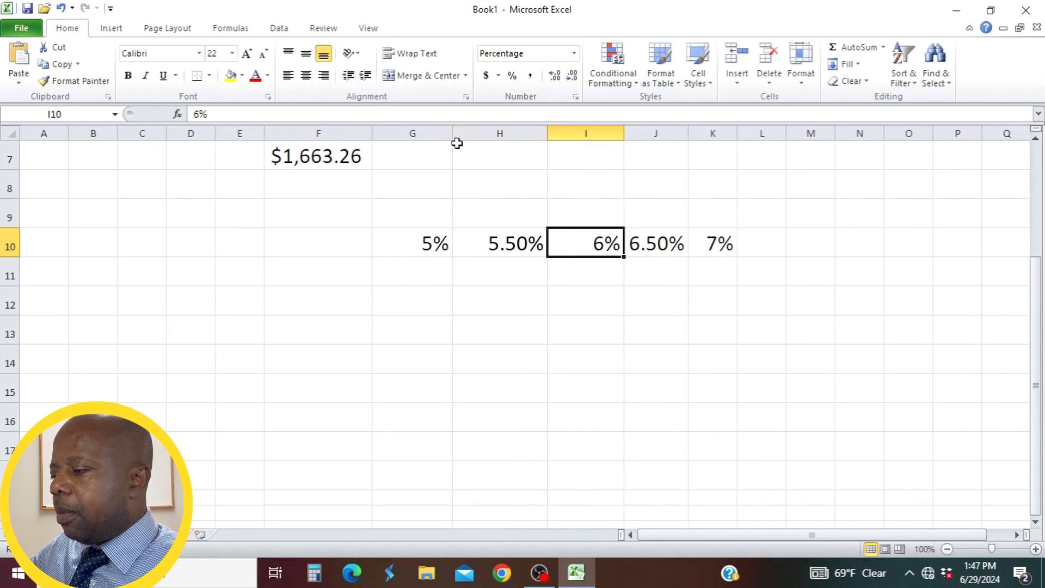
left_click_drag(454, 133, 462, 133)
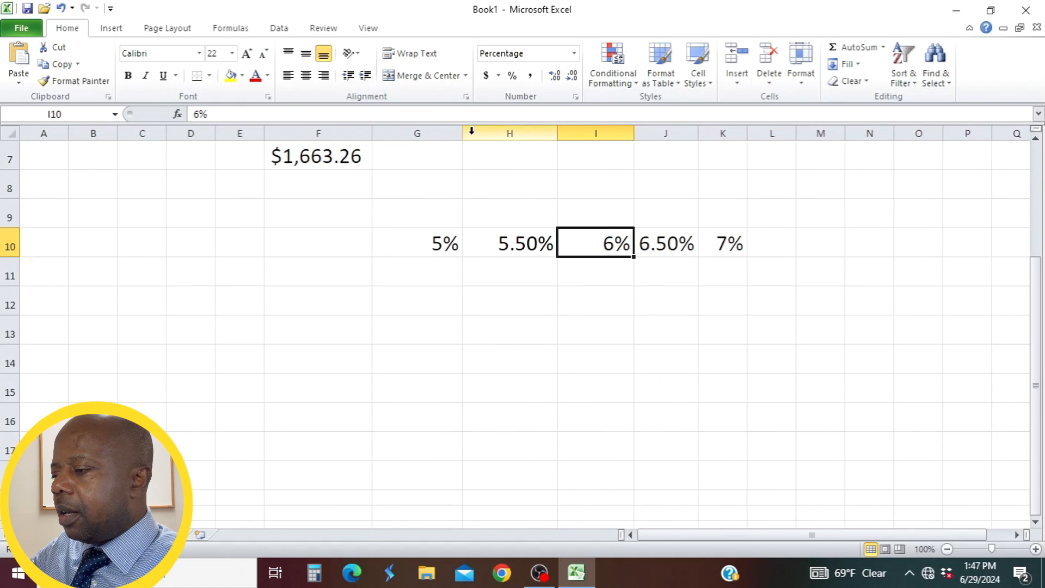
left_click_drag(632, 141, 647, 140)
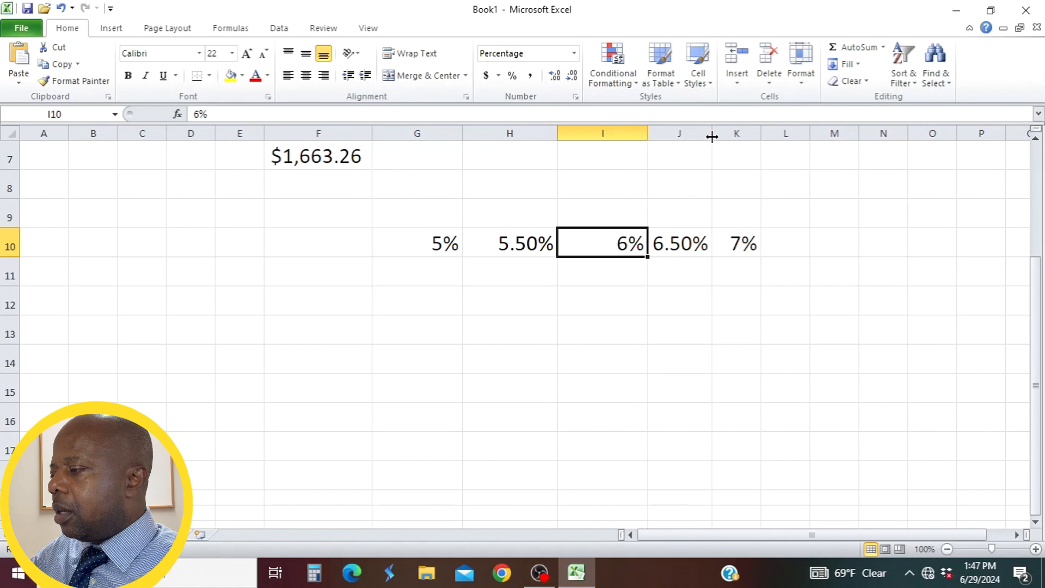
left_click_drag(712, 137, 823, 122)
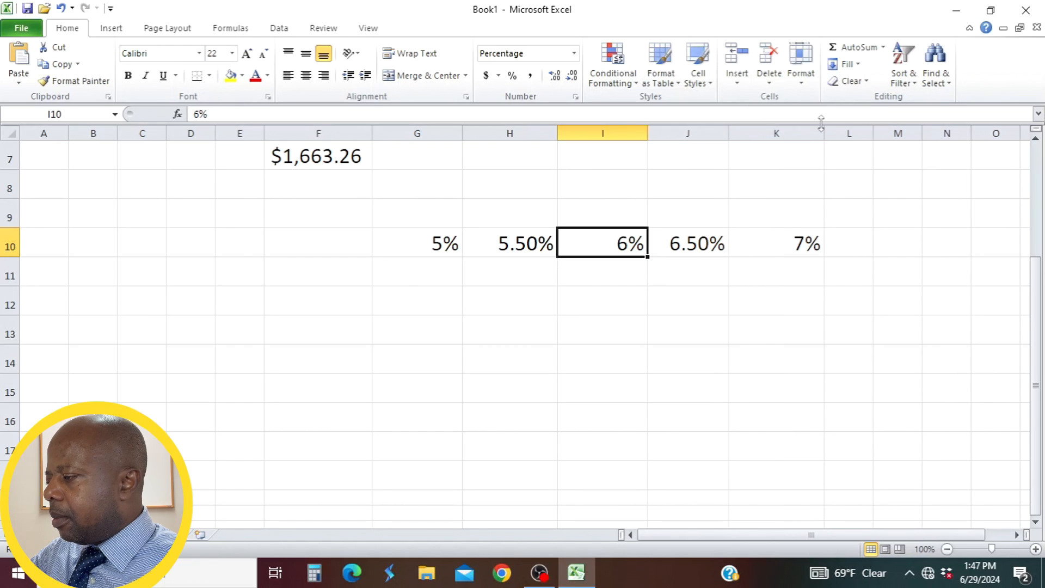
- Format the interest rates in G10:K10 as Percentage with 2 decimal places
left_click_drag(395, 236, 752, 256)
right_click(749, 252)
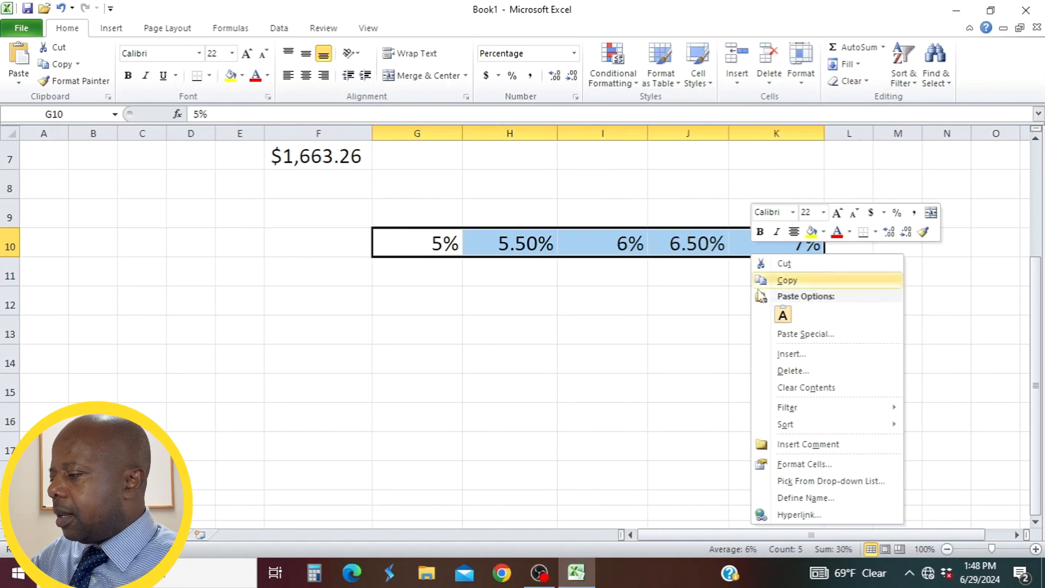
left_click(805, 464)
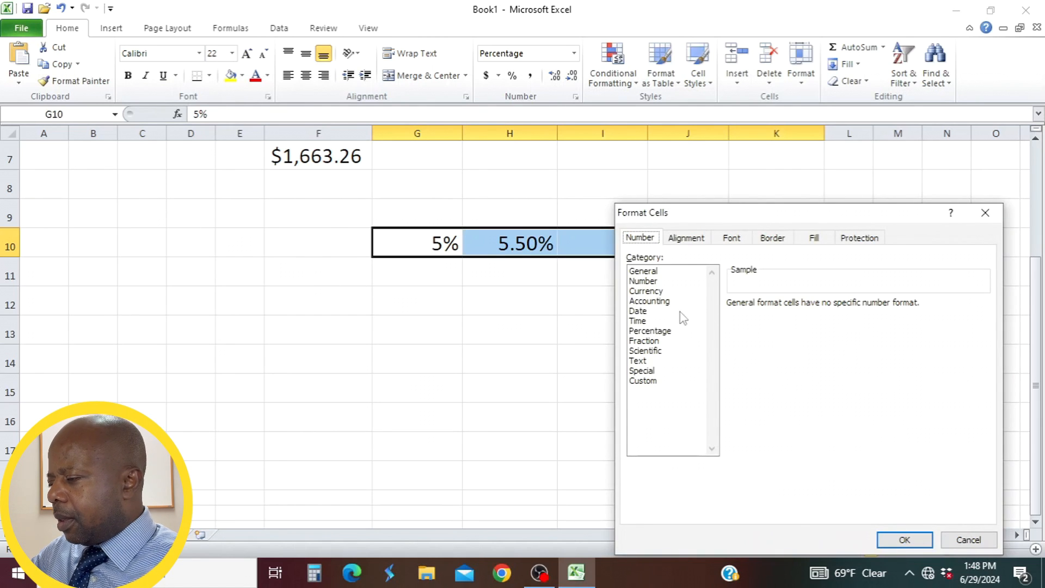
left_click(658, 331)
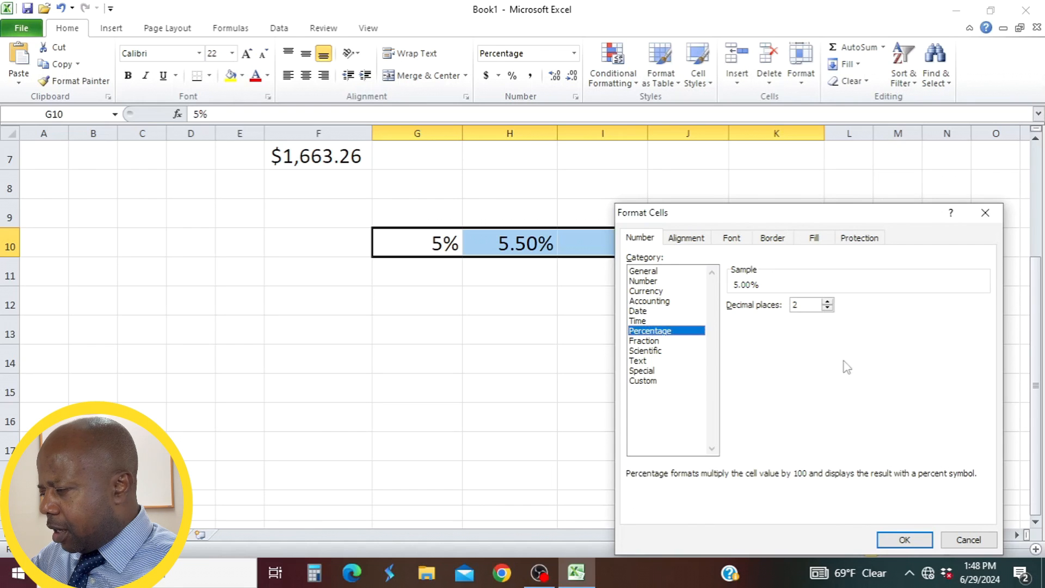
left_click(905, 540)
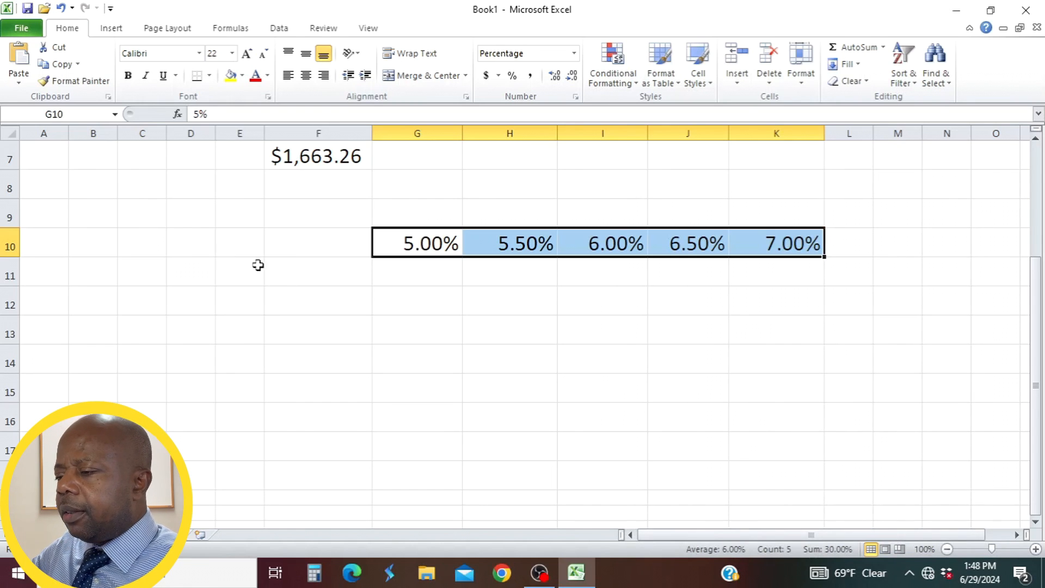
- Enter 100 in F11 and format F11:F17 as Currency with 2 decimal places and the $ symbol
left_click(276, 271)
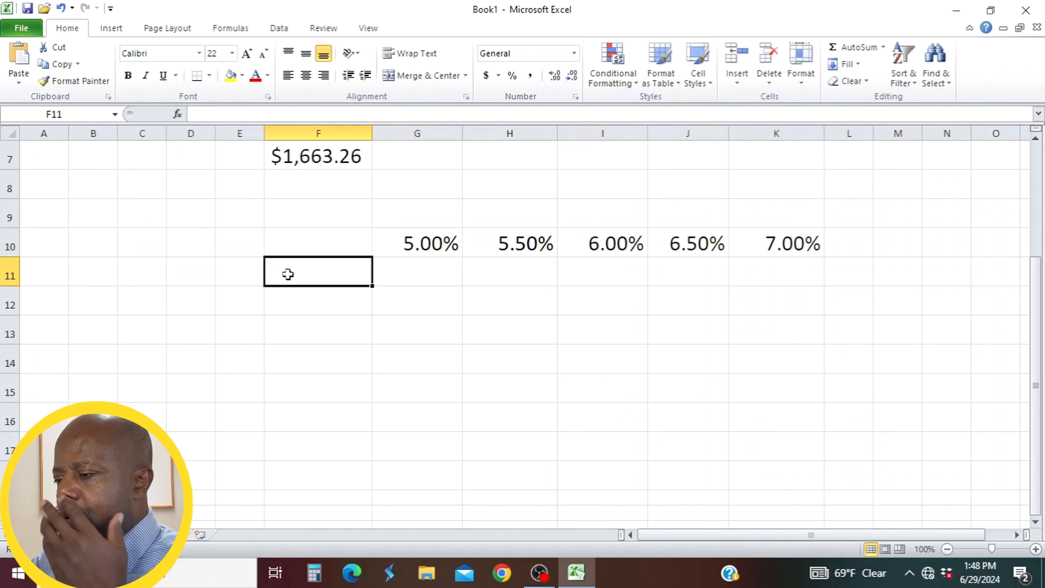
type("100")
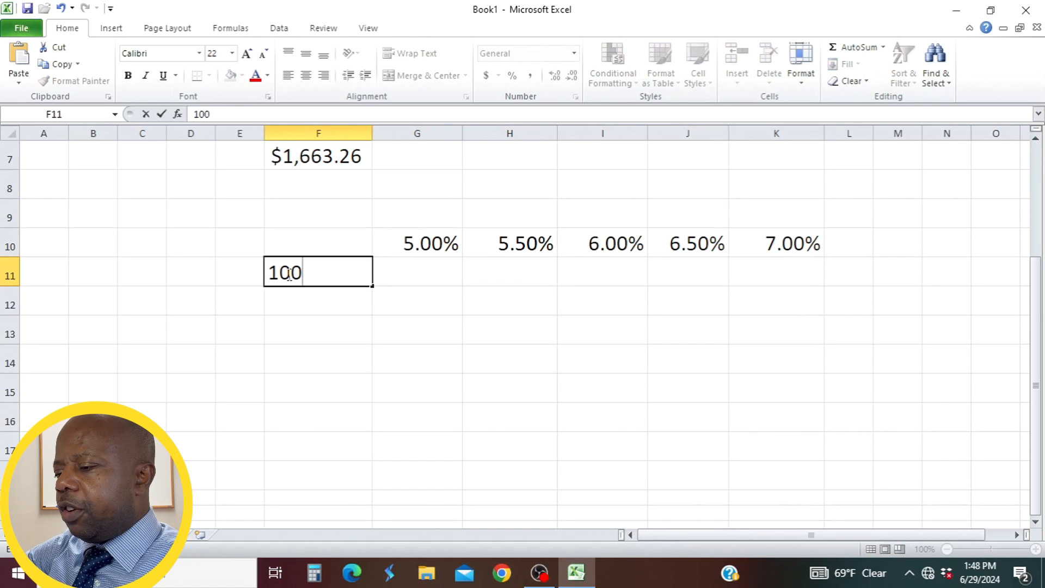
left_click(278, 363)
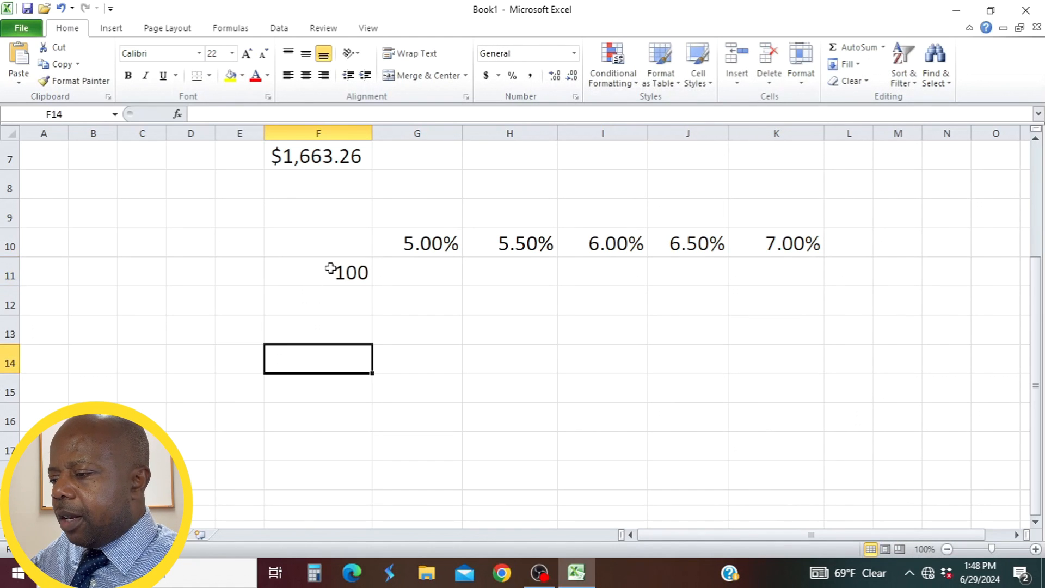
left_click_drag(332, 270, 318, 441)
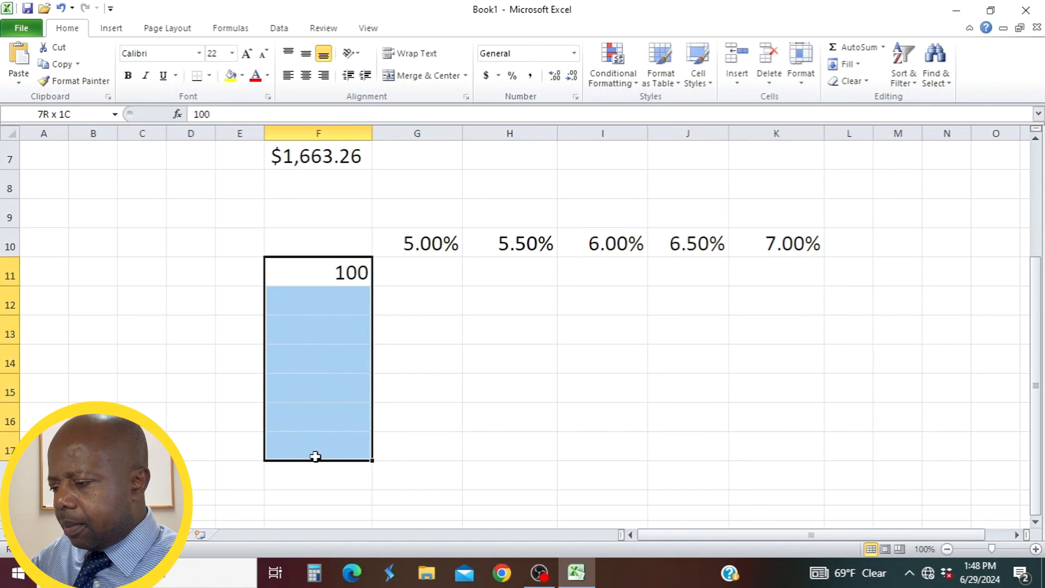
left_click_drag(314, 456, 313, 458)
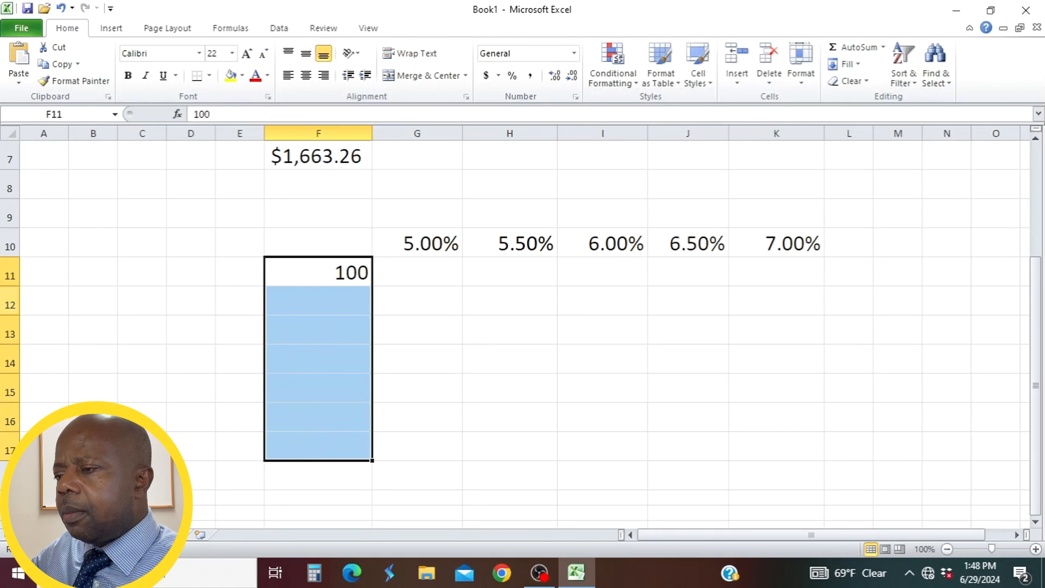
right_click(336, 277)
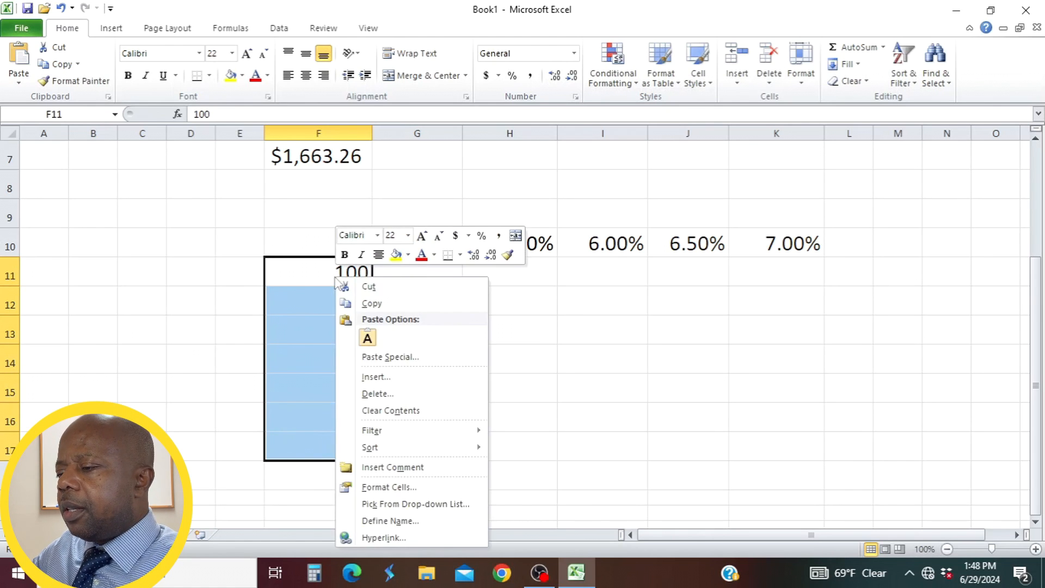
left_click(409, 489)
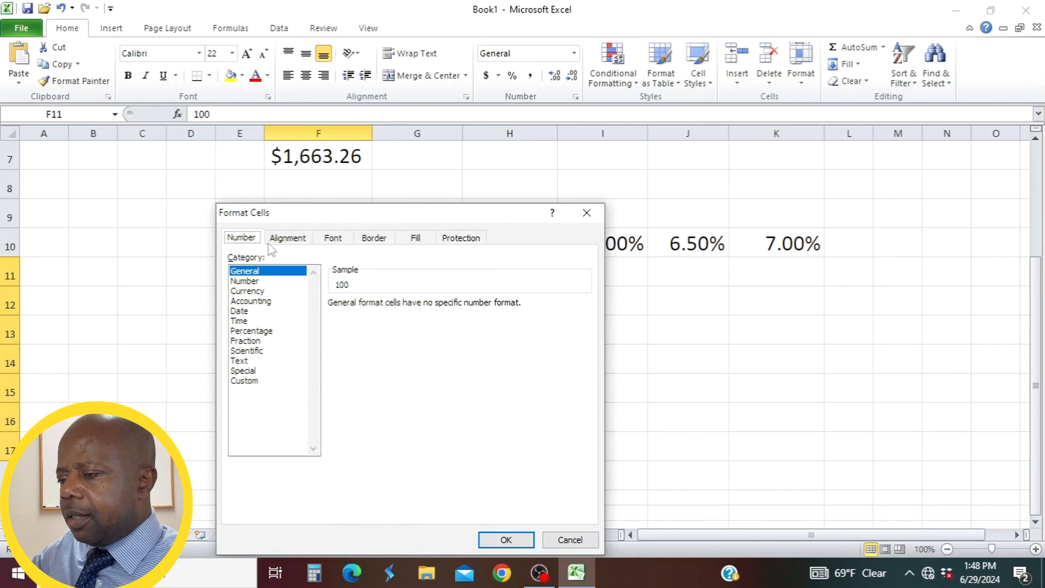
left_click(260, 292)
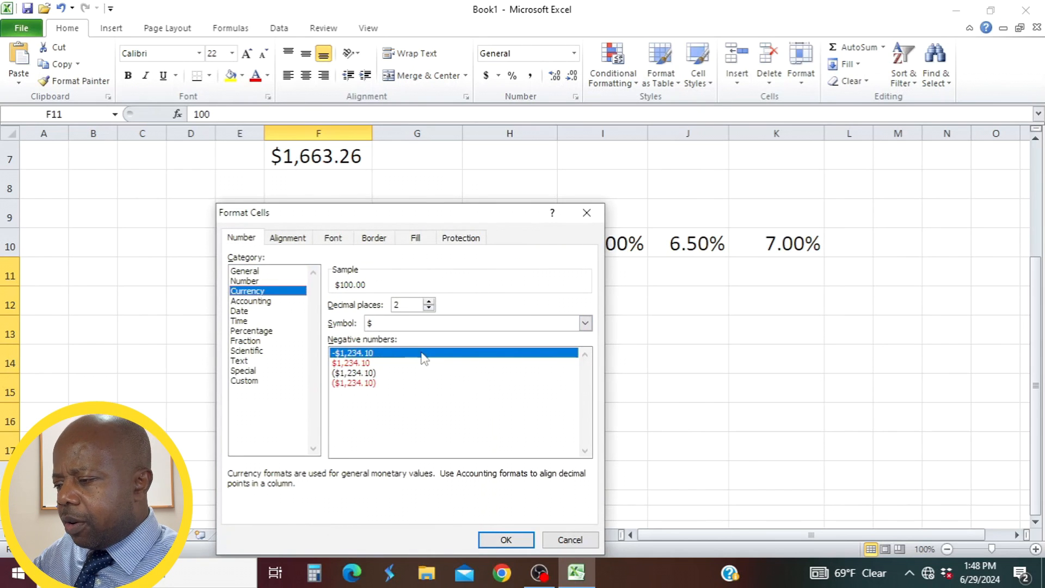
left_click(506, 539)
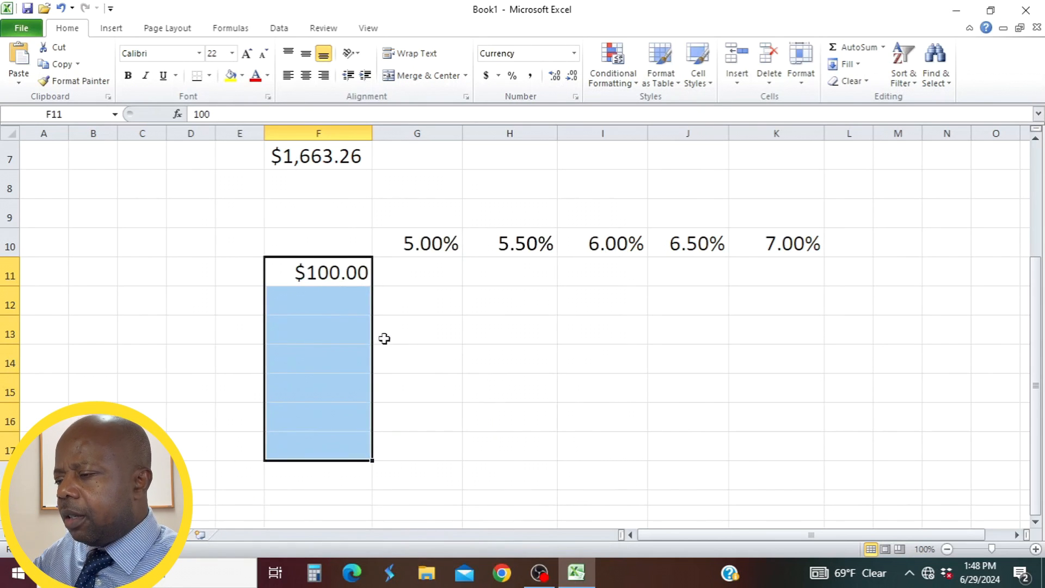
- Change the amount in F11 to 100000 and enter 150000 in F12
left_click(322, 278)
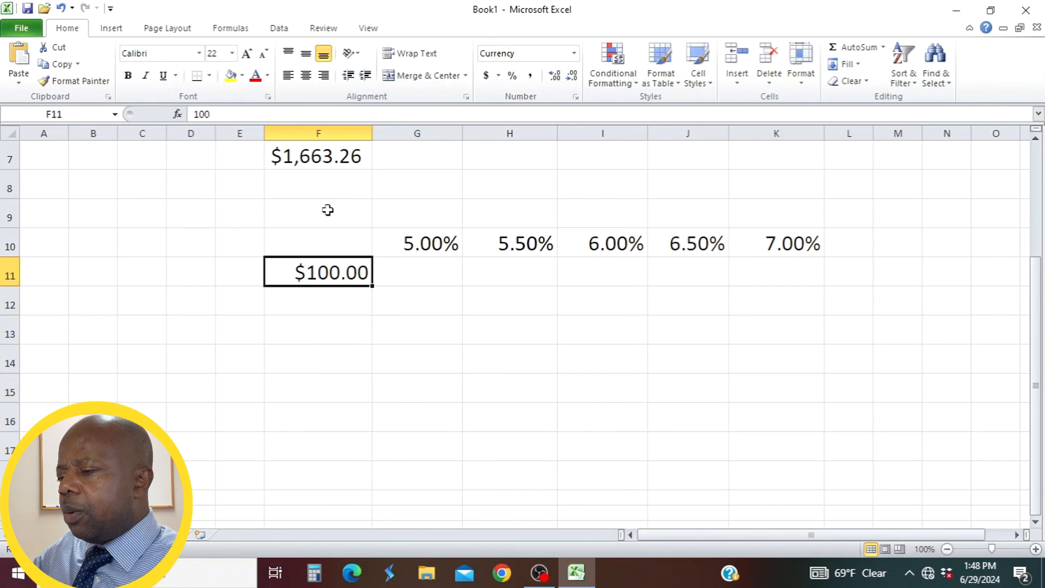
left_click(218, 113)
type("000")
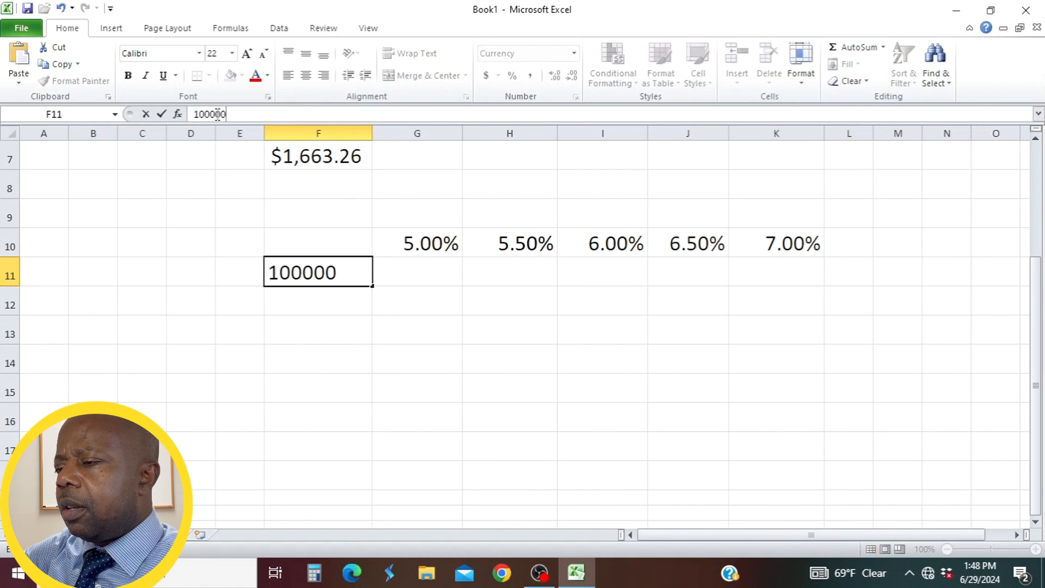
key("Return")
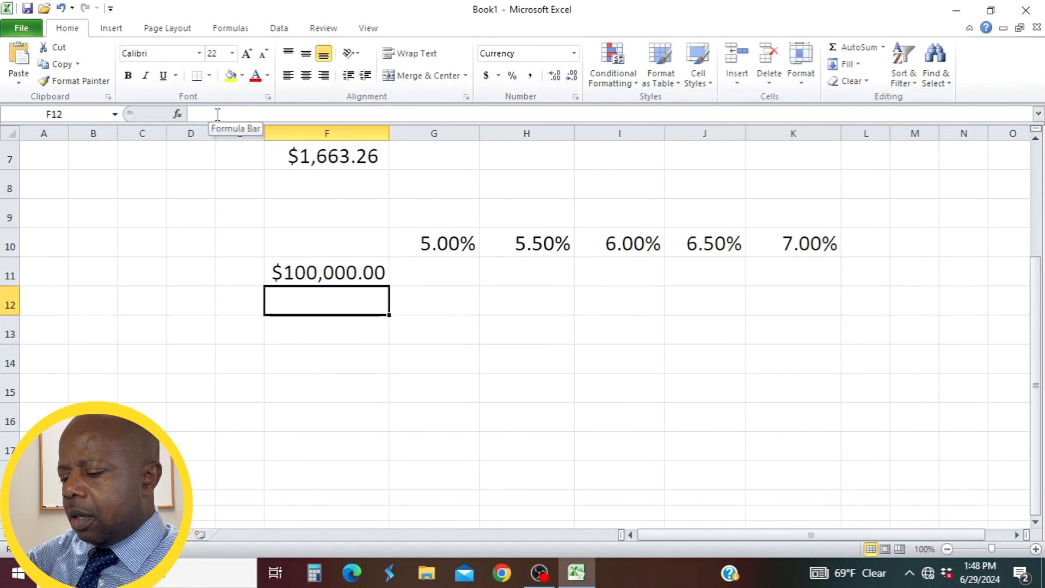
type("1500")
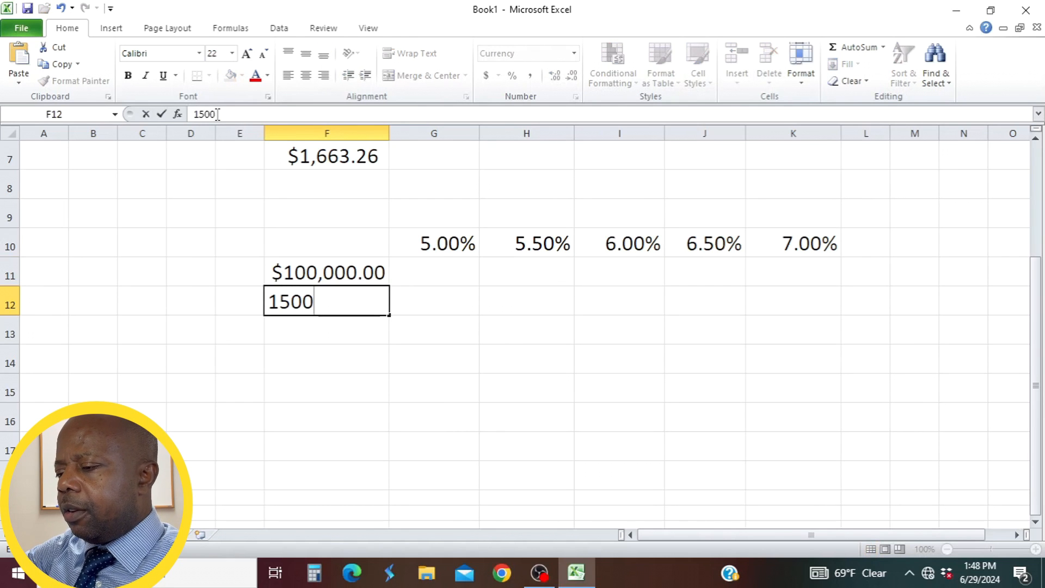
type("00")
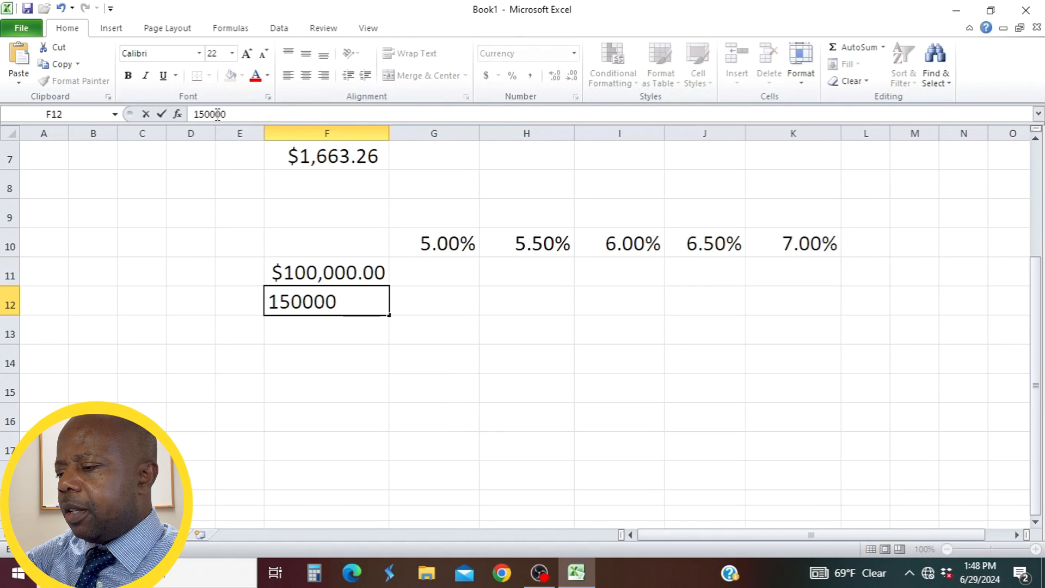
key("Return")
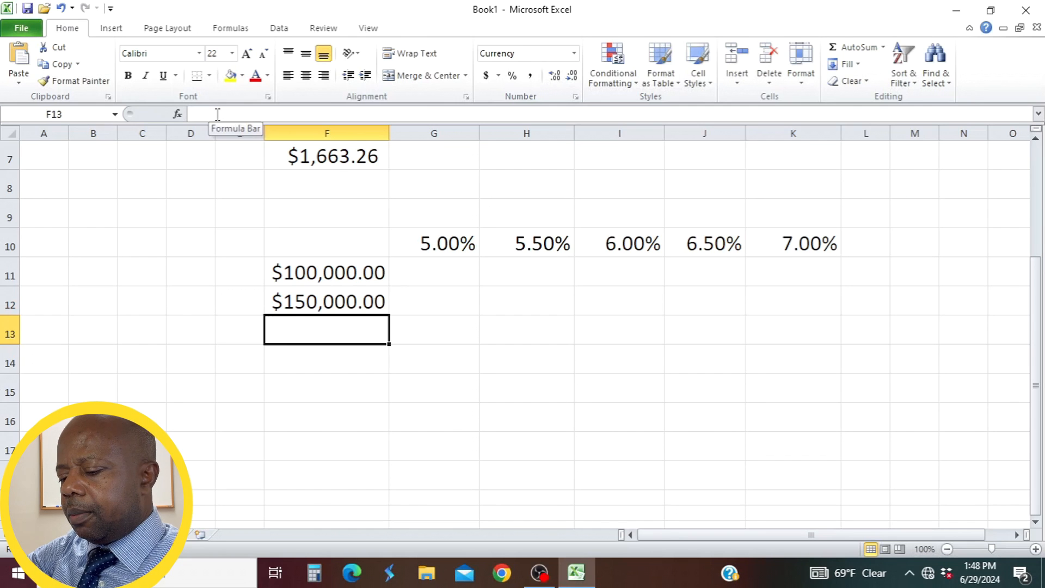
- Continue the column of loan amounts with 200000 in F13, 250000 in F14 and 300000 in F15
type("200000")
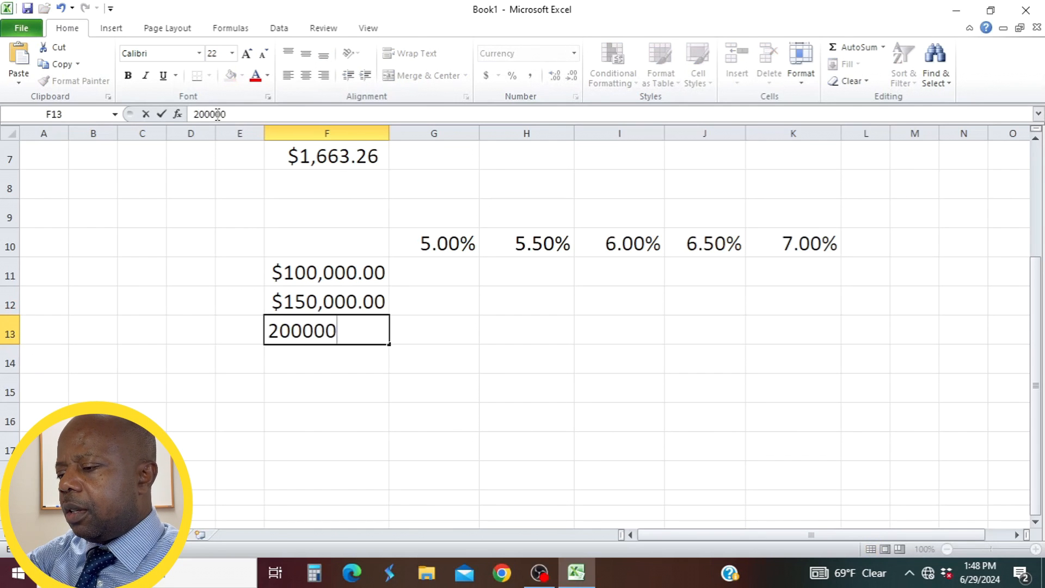
key("Return")
type("2")
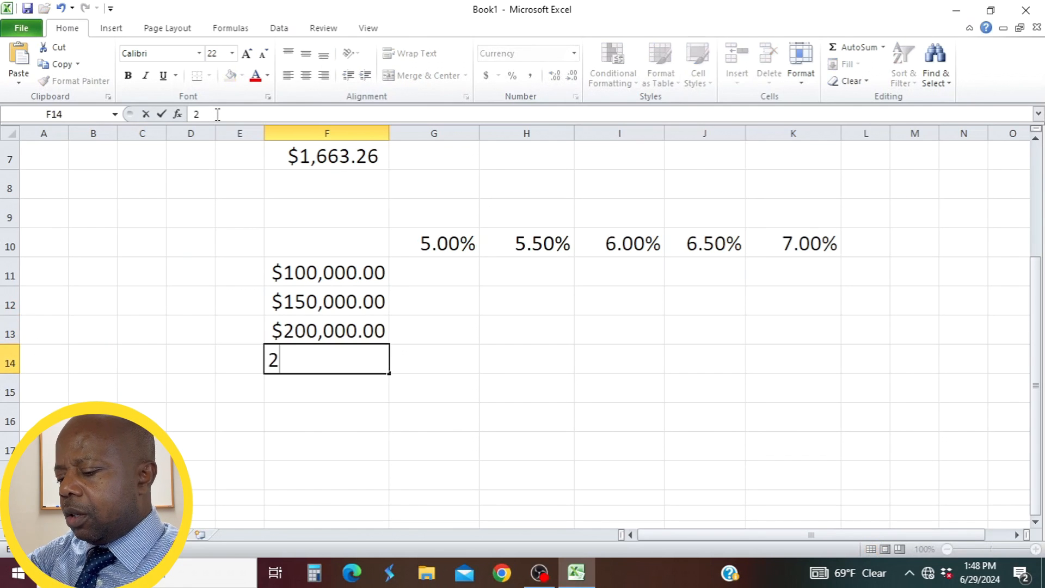
type("50000")
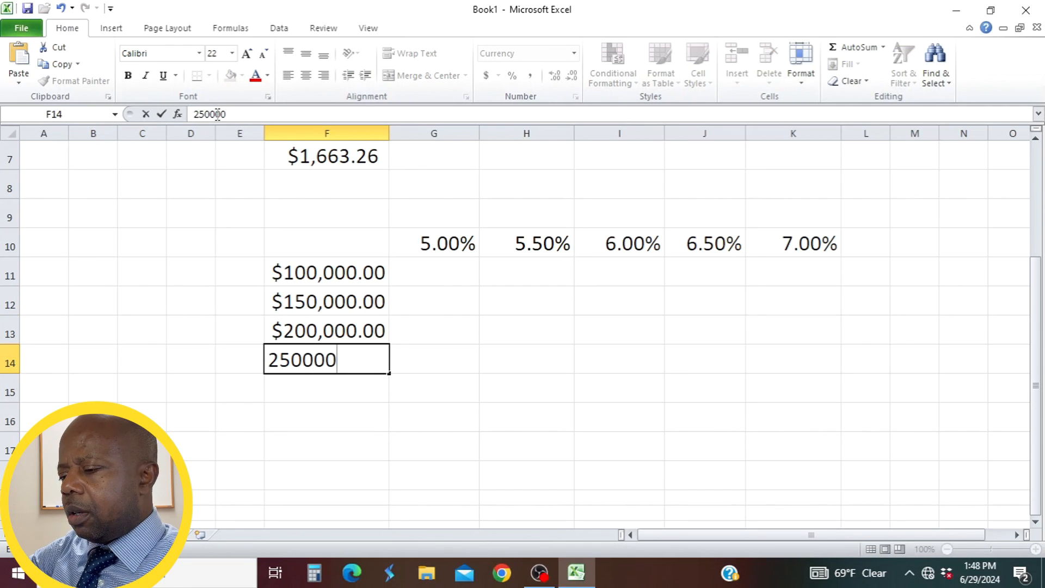
key("Return")
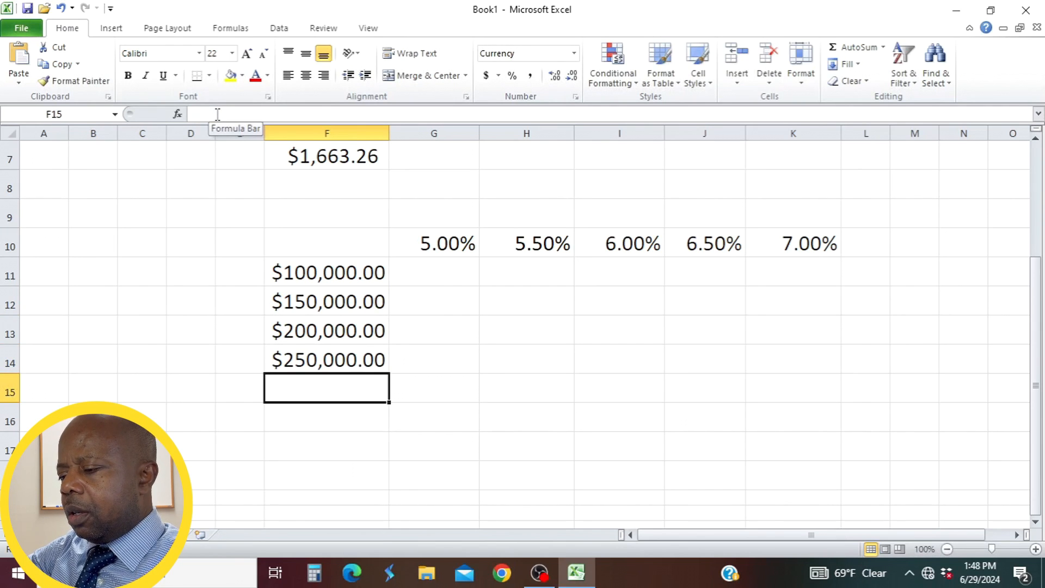
type("300000")
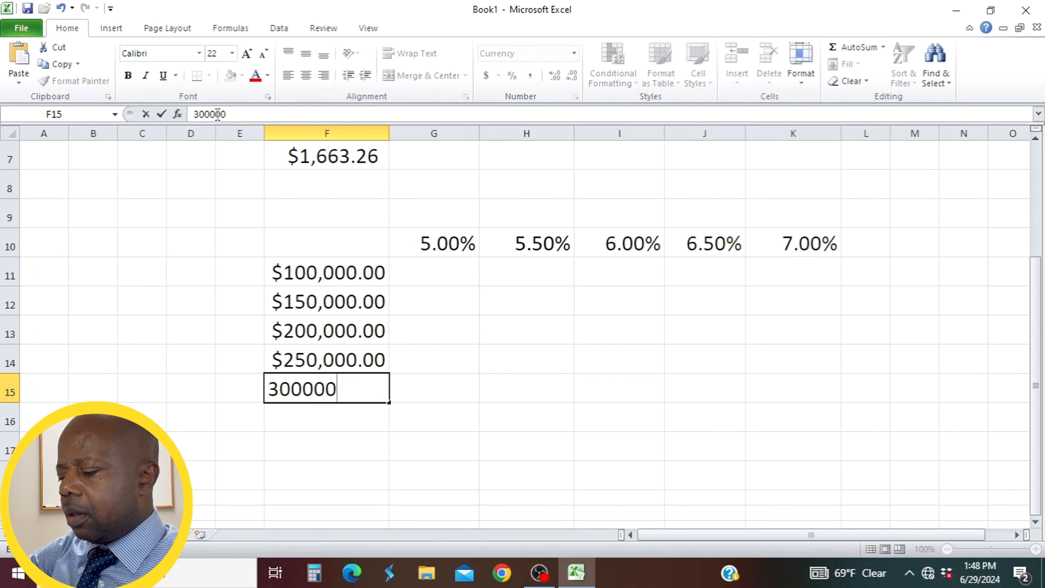
key("Return")
- Finish the column of loan amounts with 350000 in F16 and 400000 in F17
type("3")
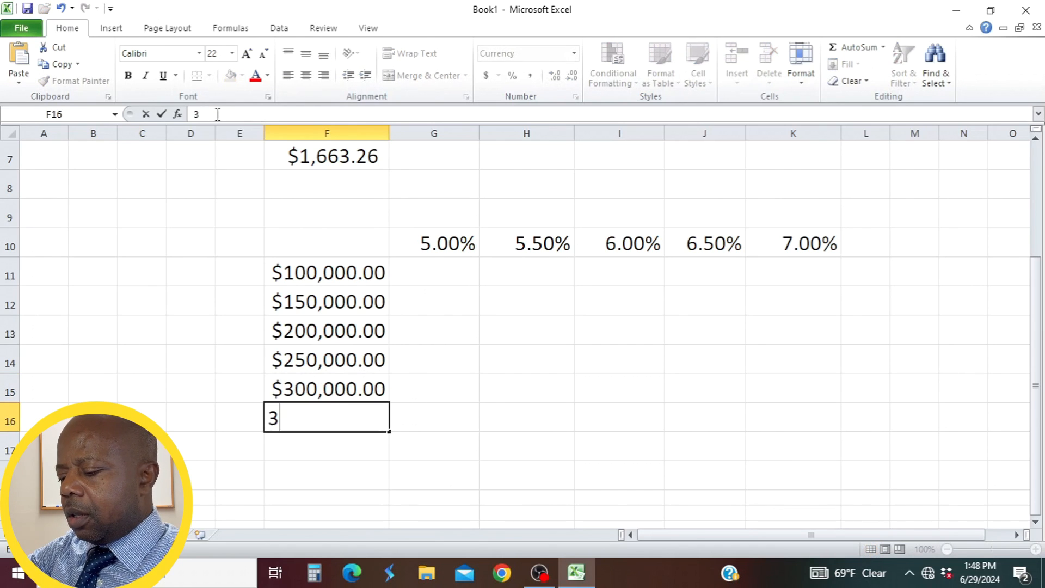
type("50,0")
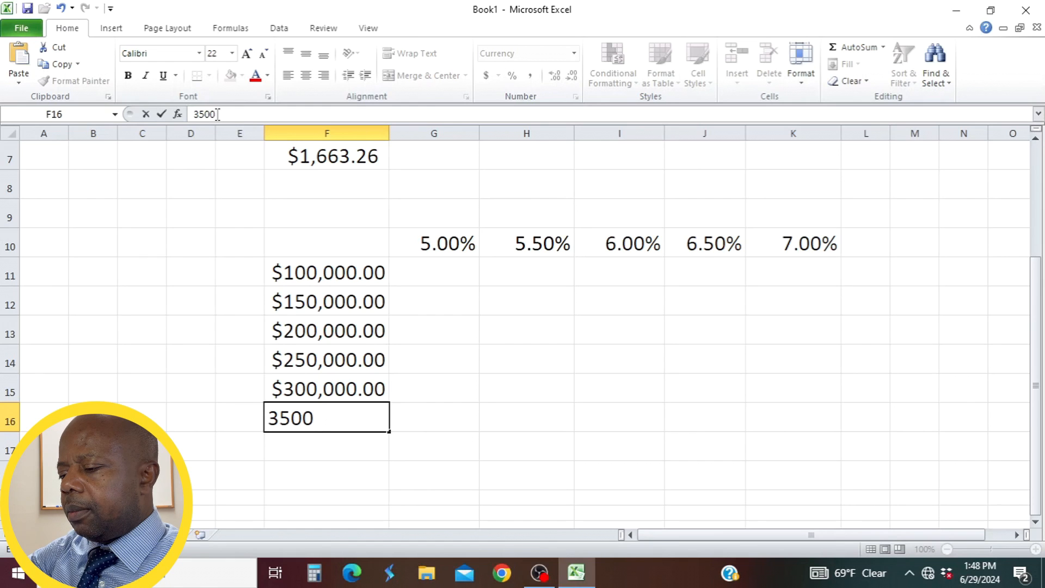
type("00")
key("Return")
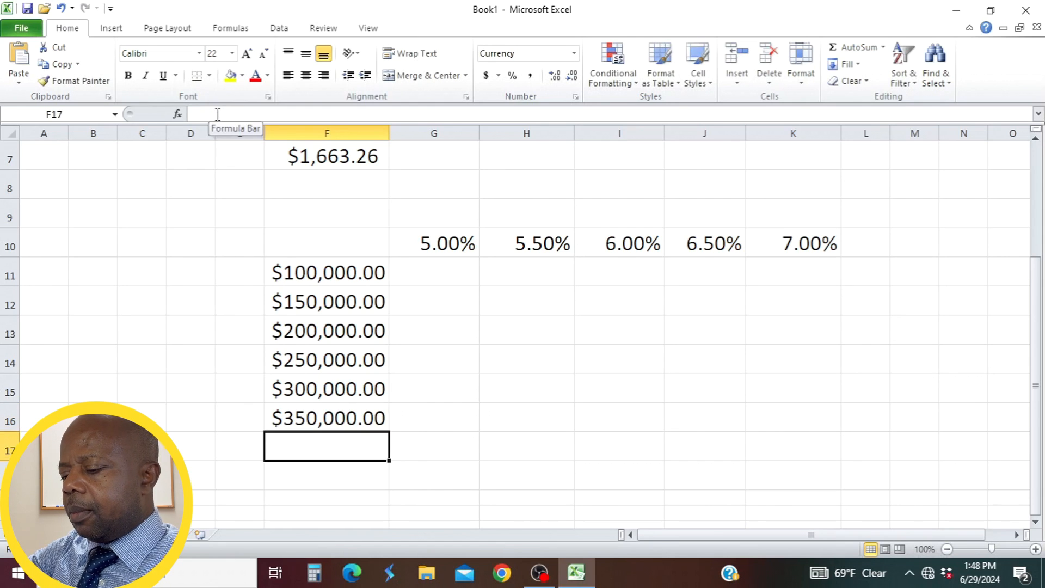
type("400")
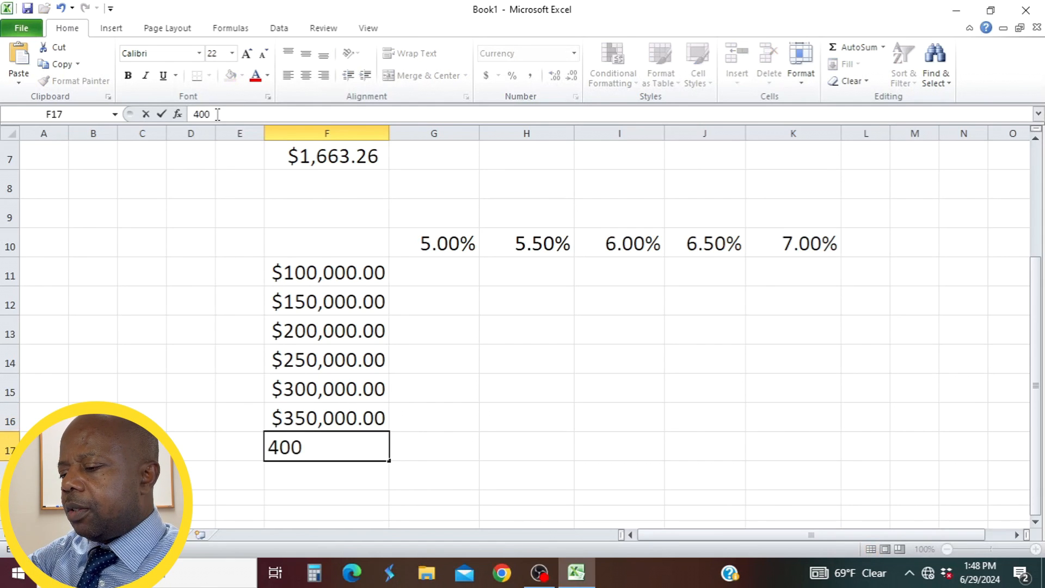
type("000")
key("Return")
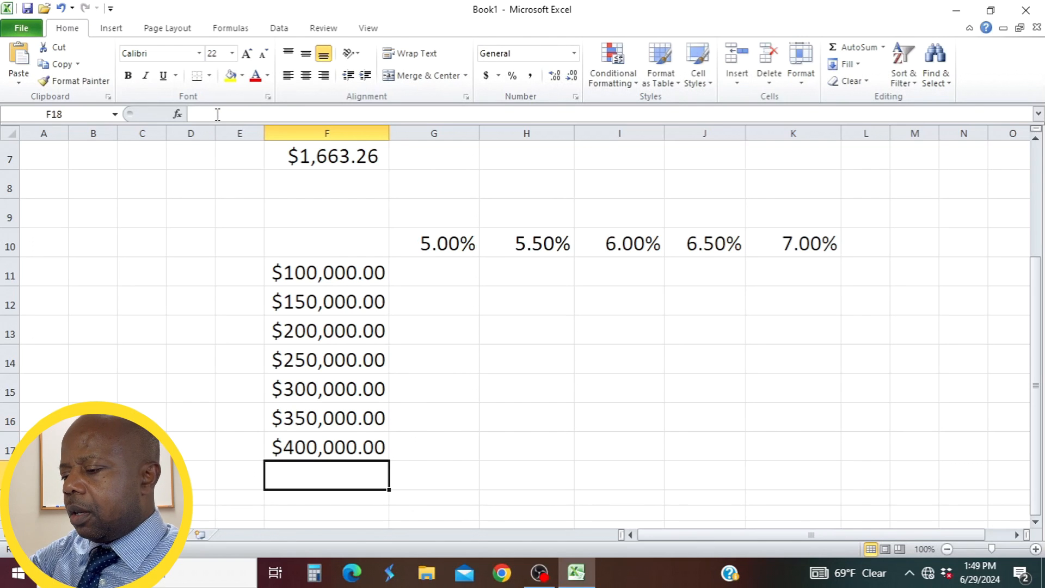
- Enter 450000 in F18 and format F18:F20 as Currency with 2 decimal places and the $ symbol
type("450000")
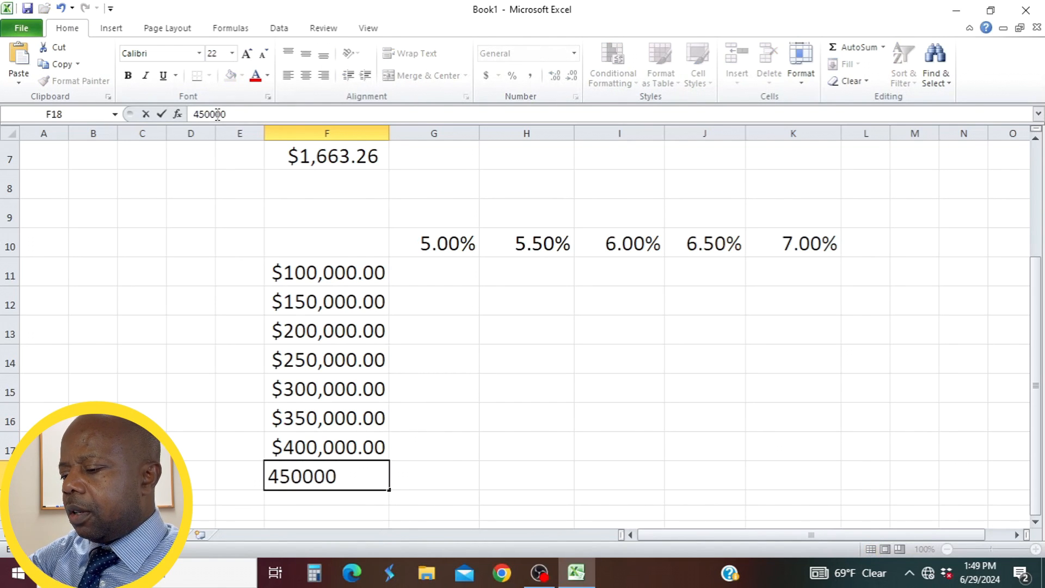
key("Return")
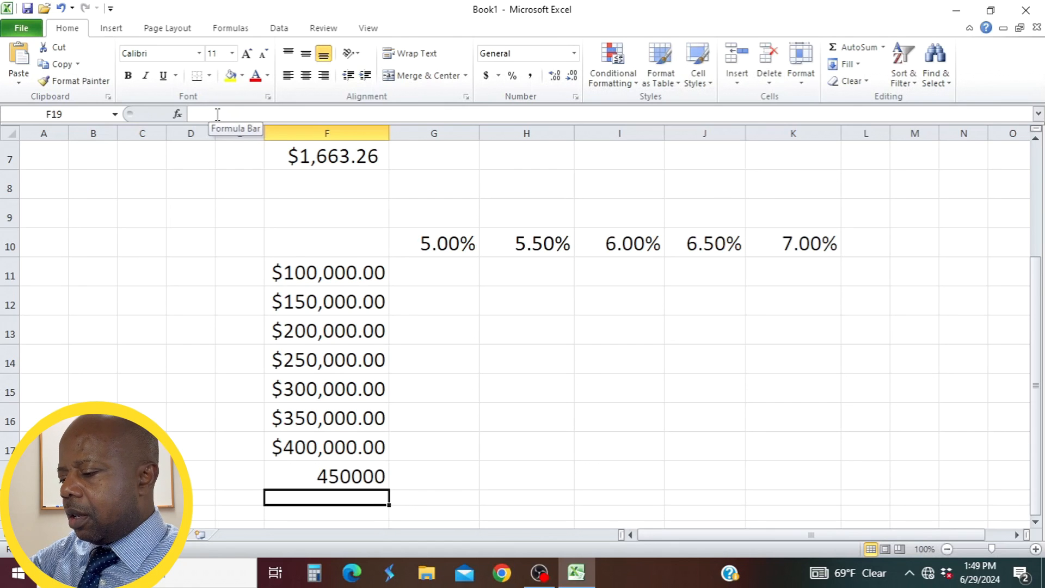
key("Up")
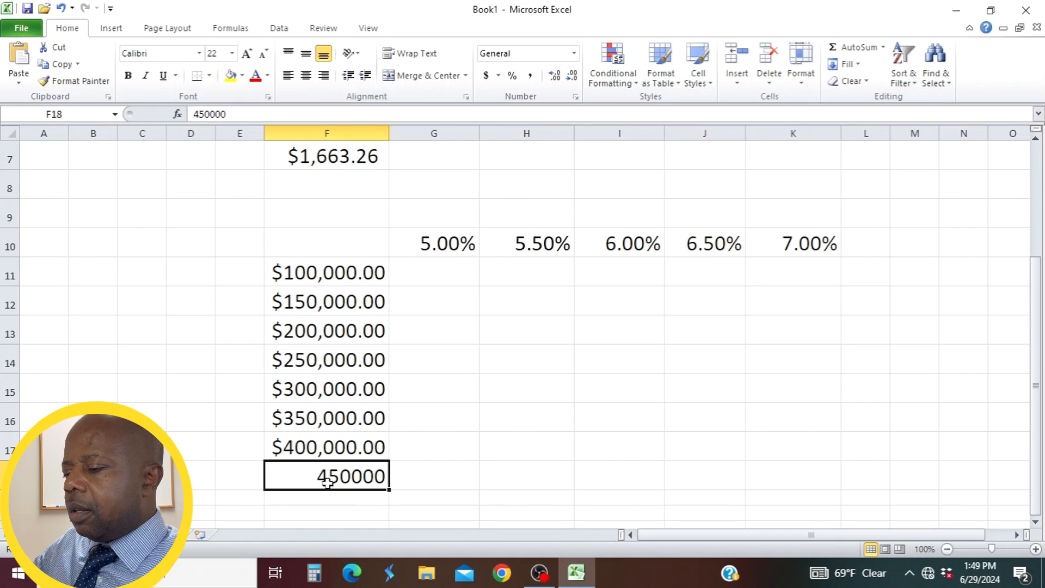
left_click_drag(310, 472, 302, 512)
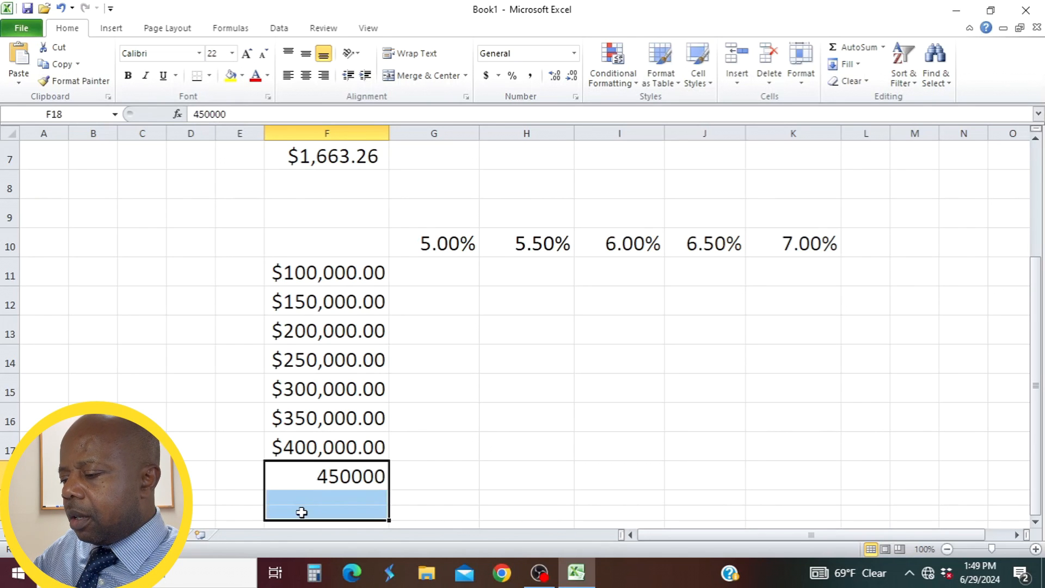
left_click(322, 479)
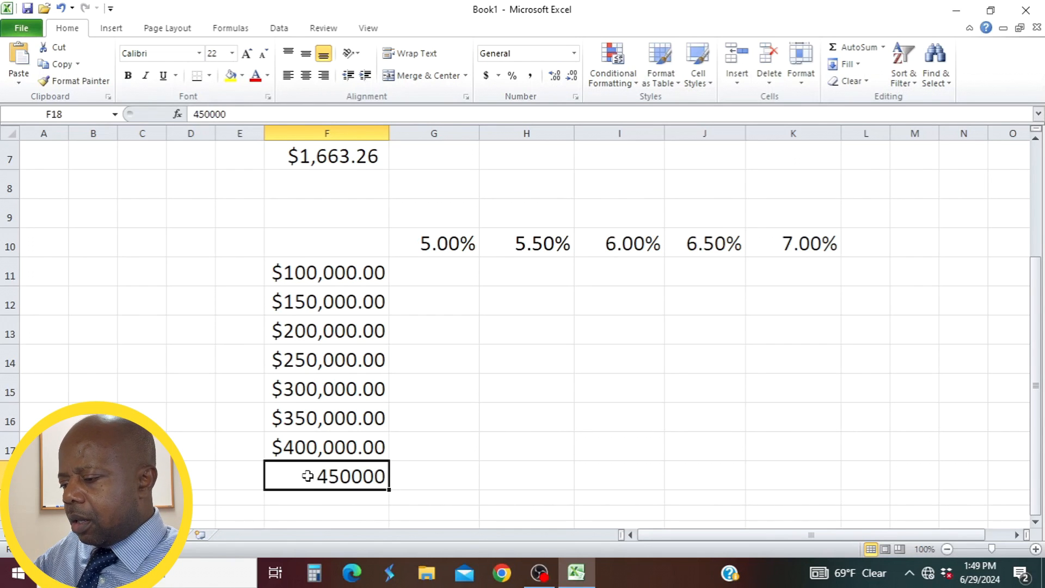
left_click_drag(305, 474, 304, 511)
right_click(304, 512)
left_click(319, 303)
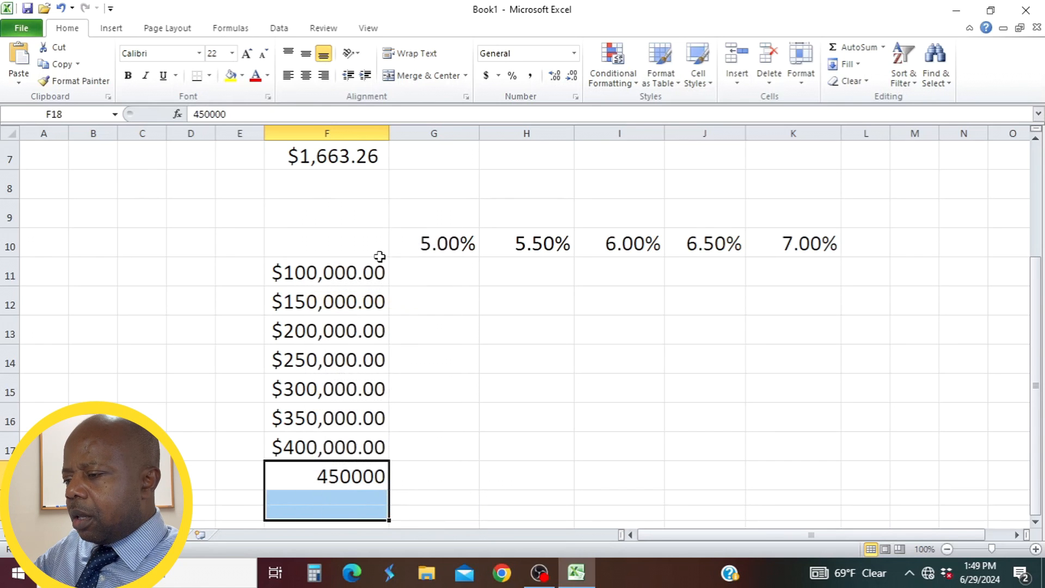
right_click(330, 478)
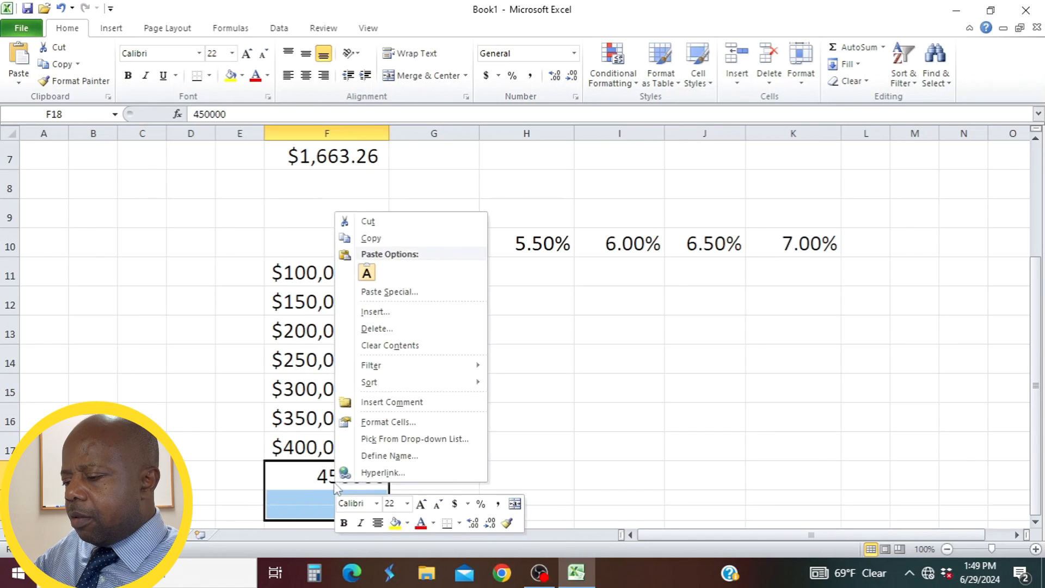
left_click(396, 427)
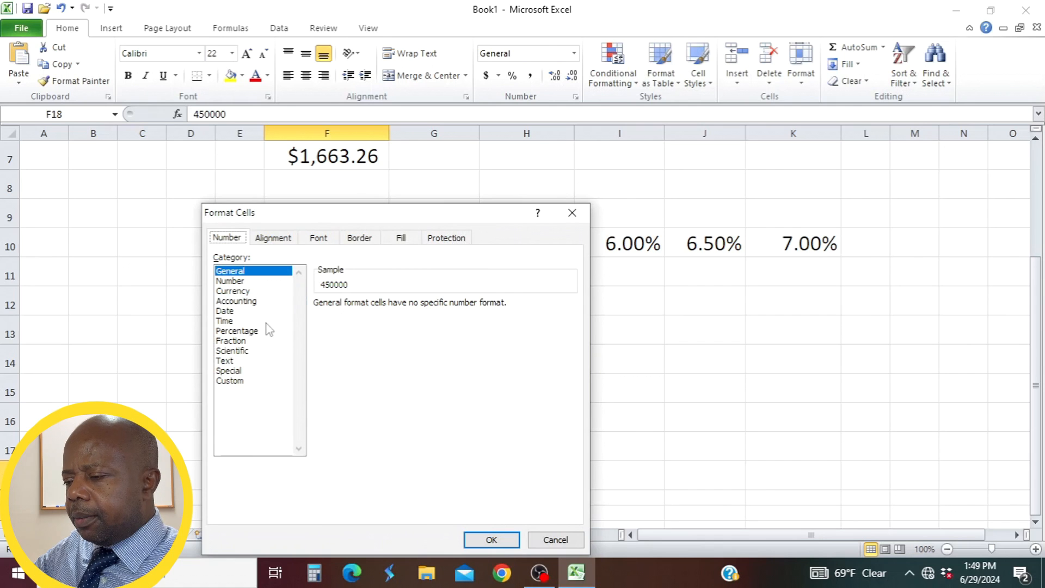
left_click(234, 291)
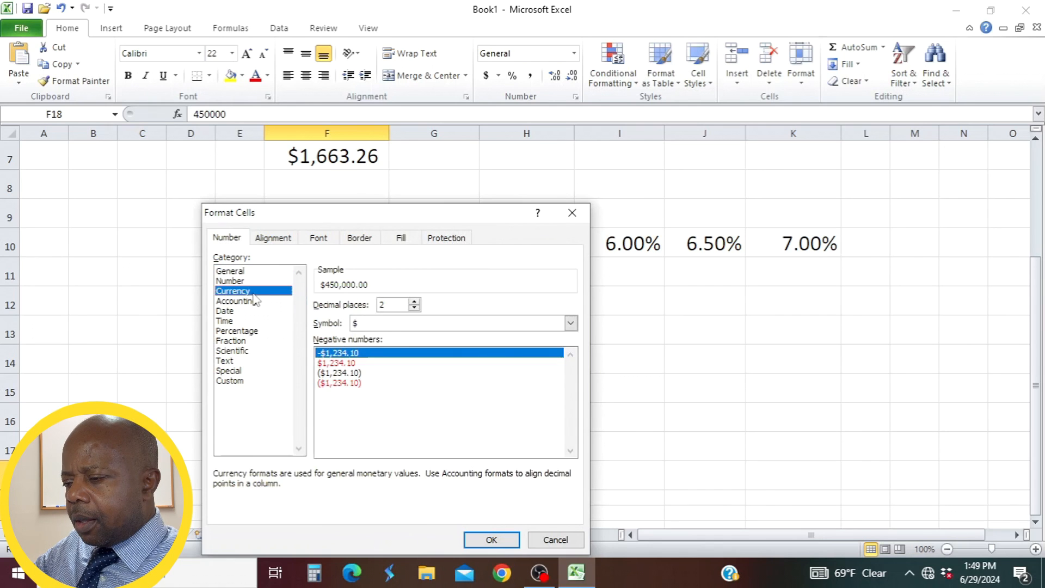
left_click(491, 539)
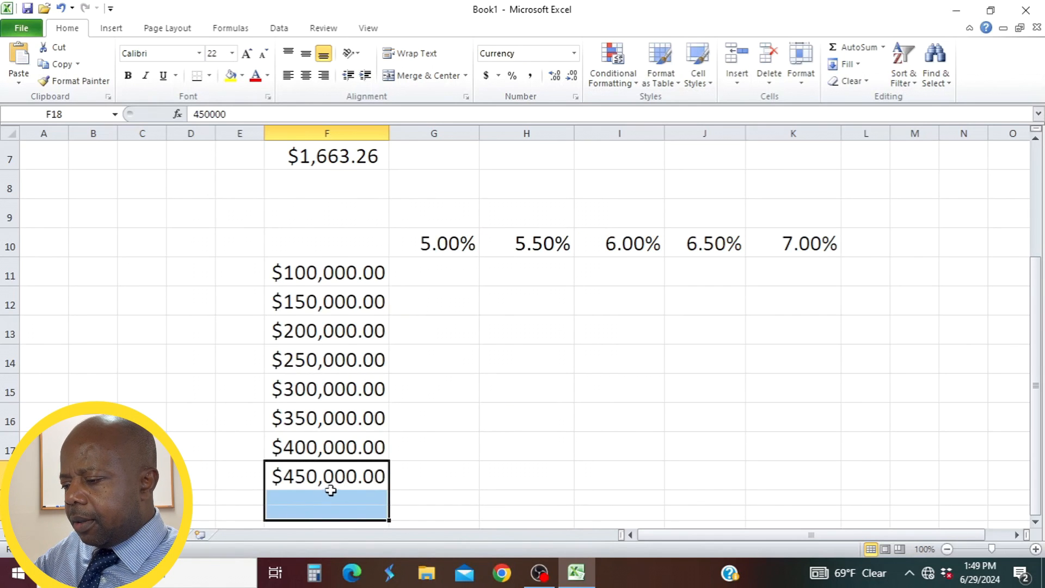
- Enter 500000 in F19 and set its font size to 22
left_click(301, 504)
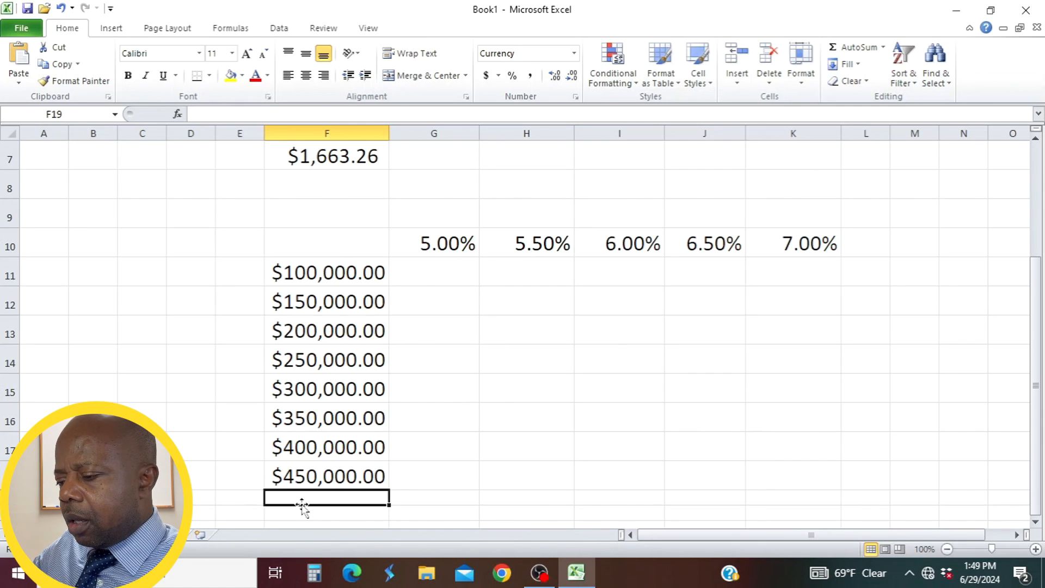
type("500000")
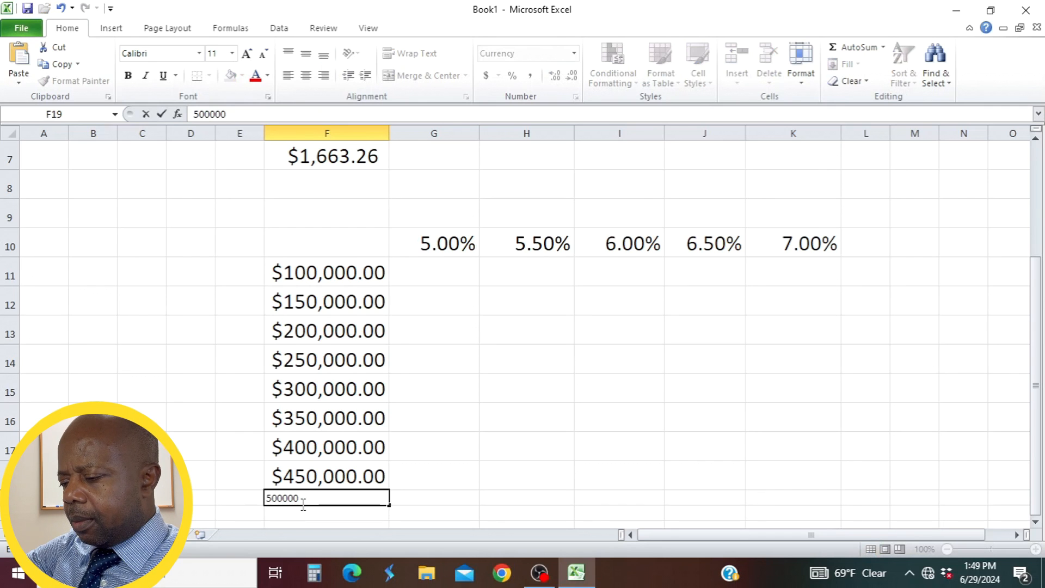
key("Return")
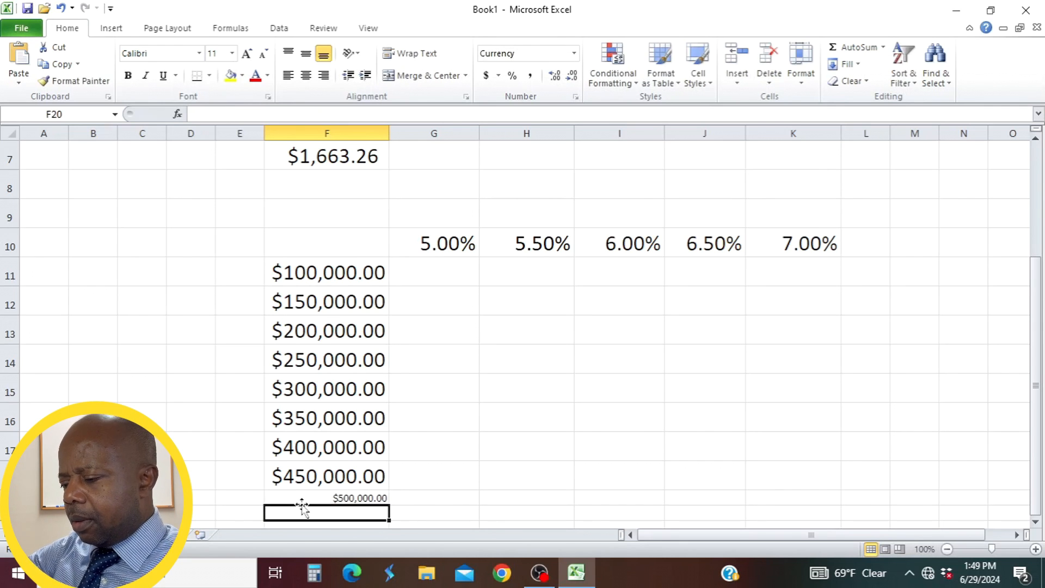
left_click(312, 495)
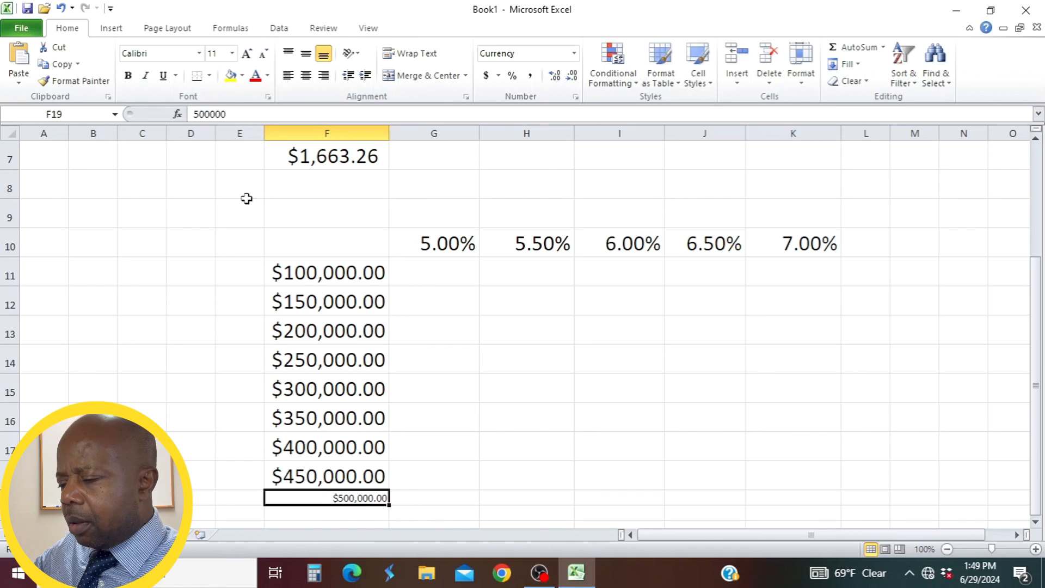
left_click(216, 58)
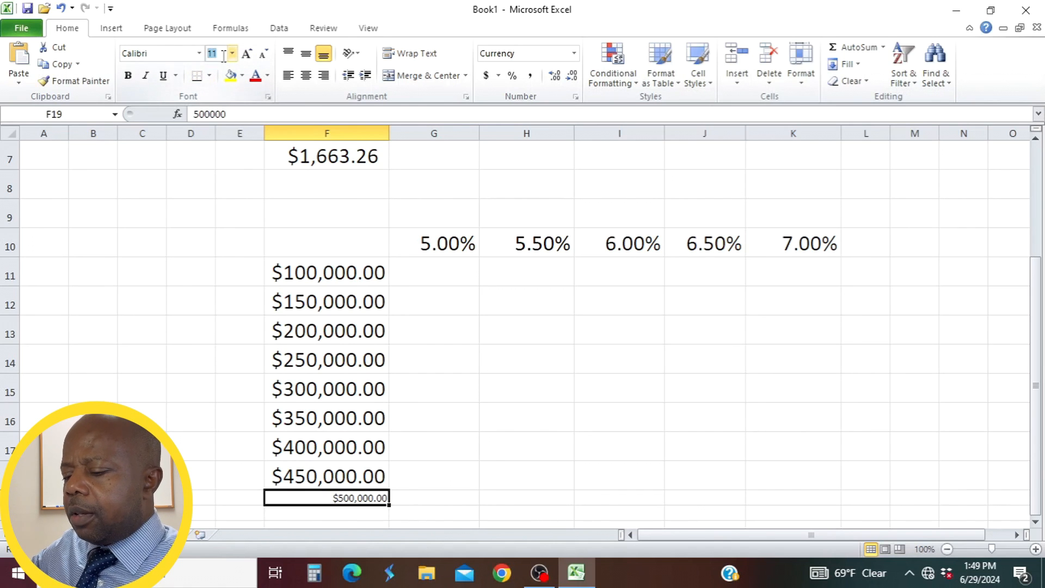
type("22")
key("Return")
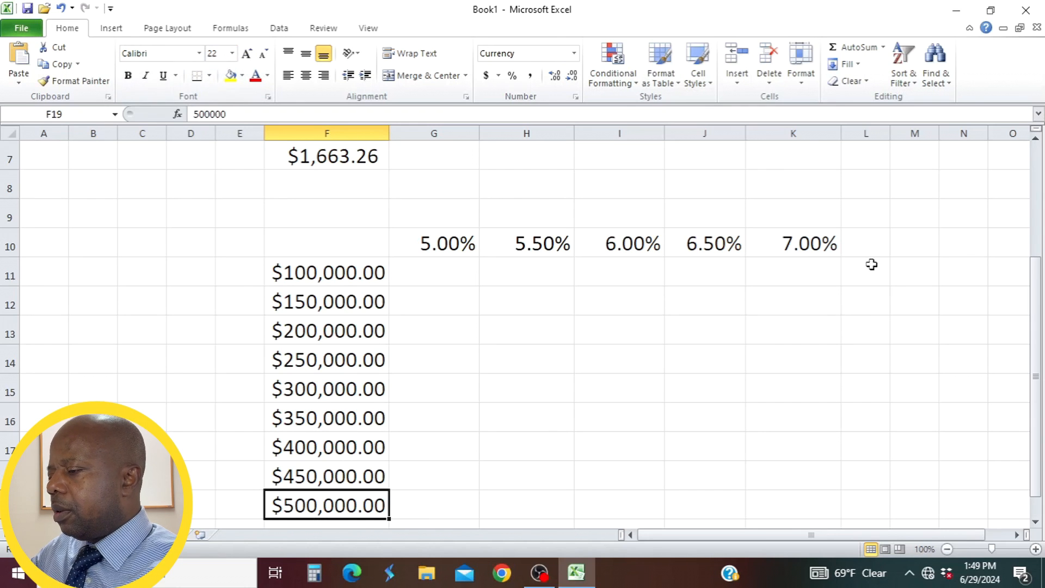
- Extend the interest rate series from J10:K10 to 7.50% in L10 and widen column L to fit it
left_click(861, 237)
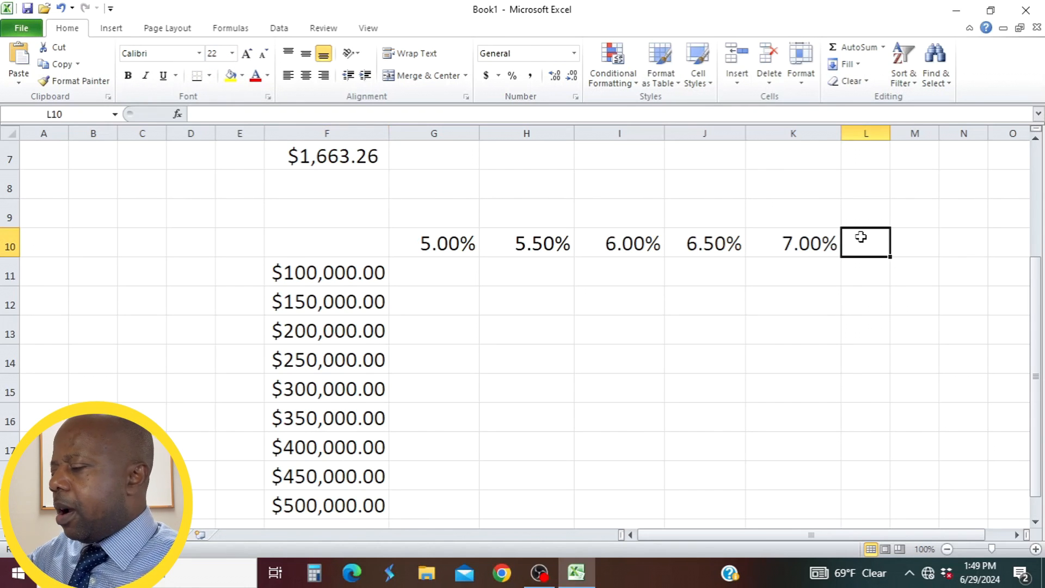
left_click(804, 240)
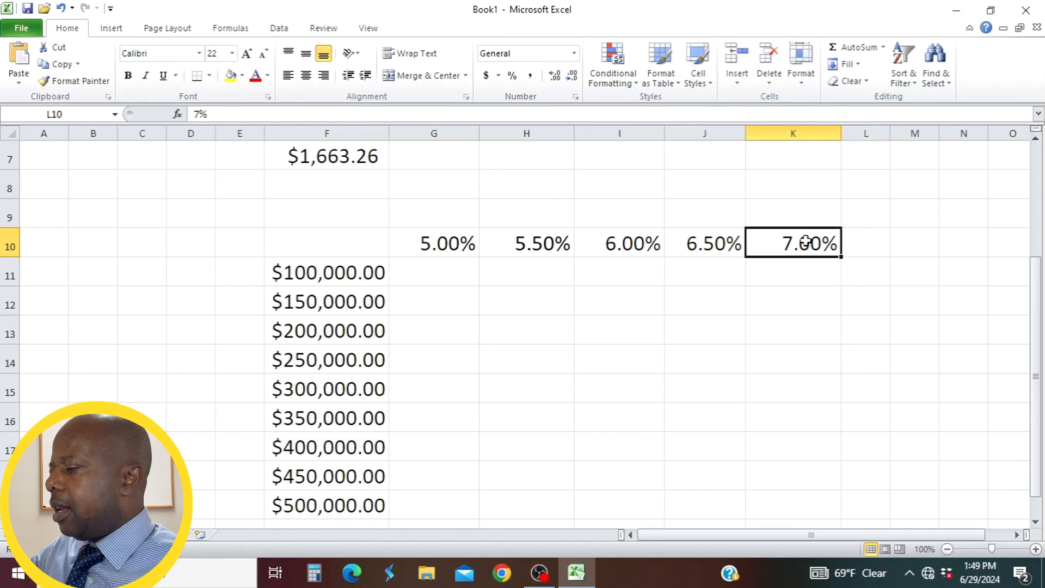
left_click(713, 246)
double_click(725, 245)
left_click(690, 301)
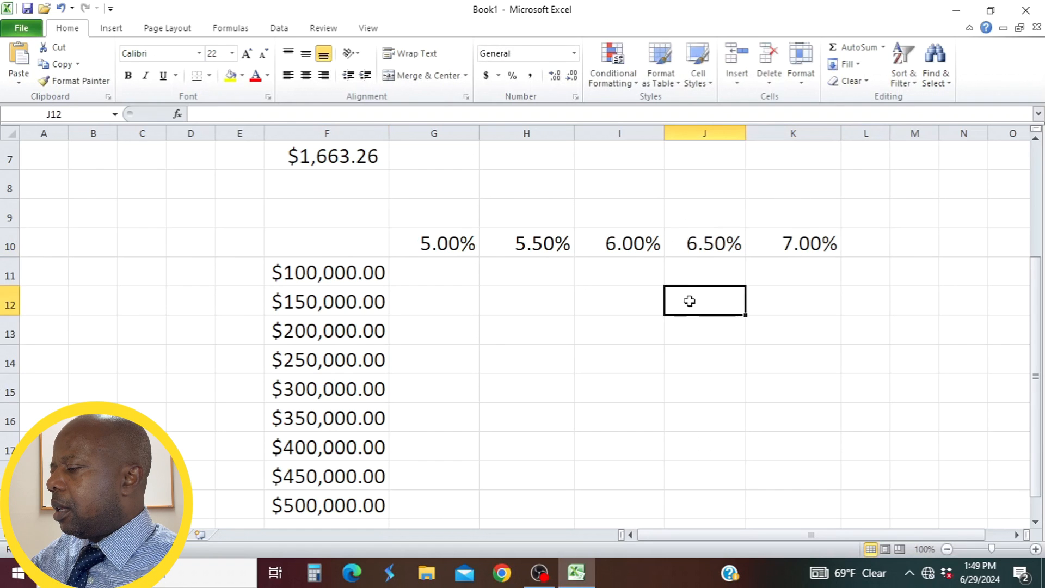
left_click_drag(691, 248, 890, 262)
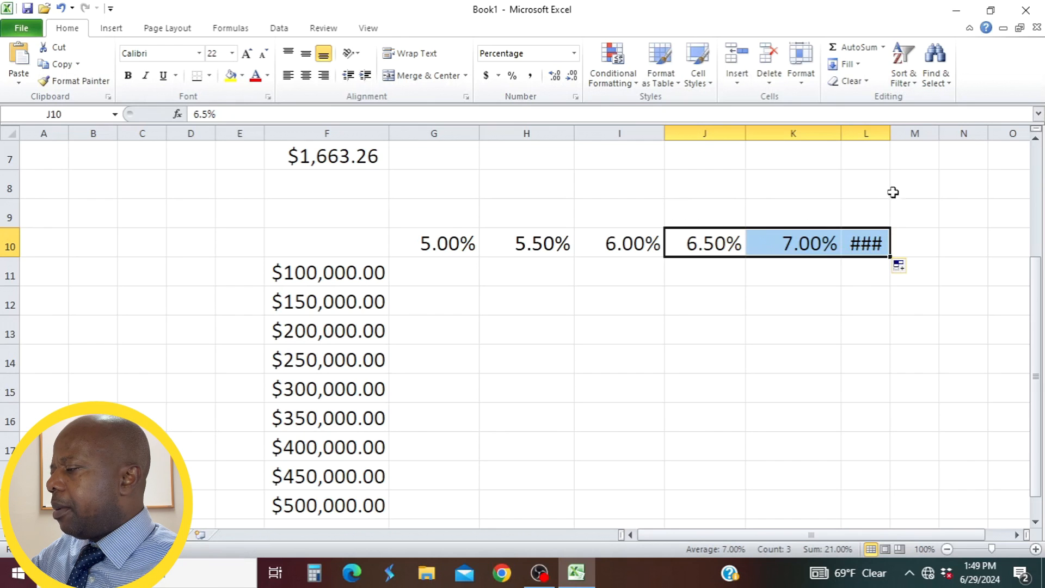
left_click_drag(889, 133, 951, 130)
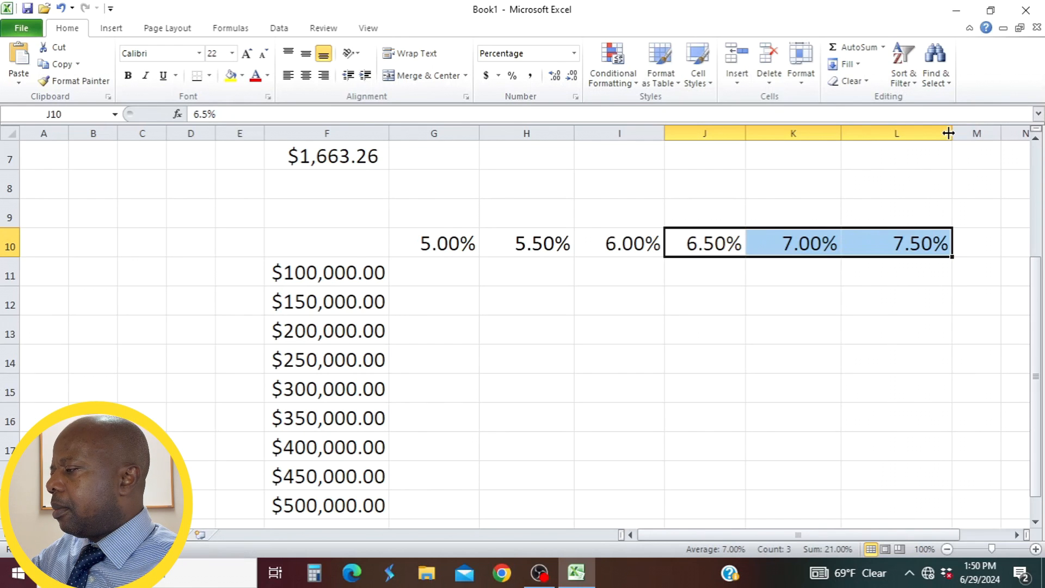
left_click(888, 243)
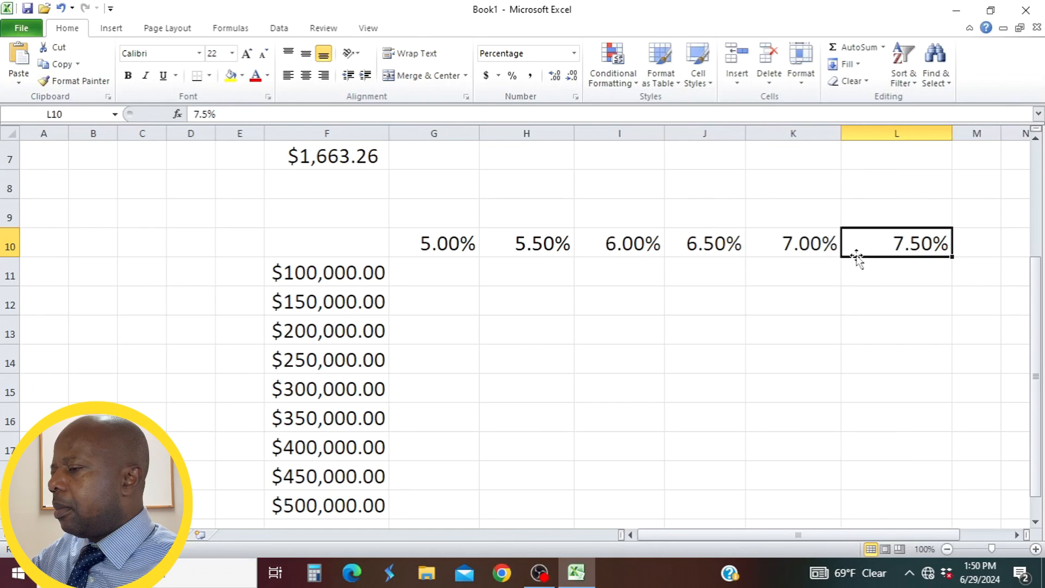
left_click(773, 253)
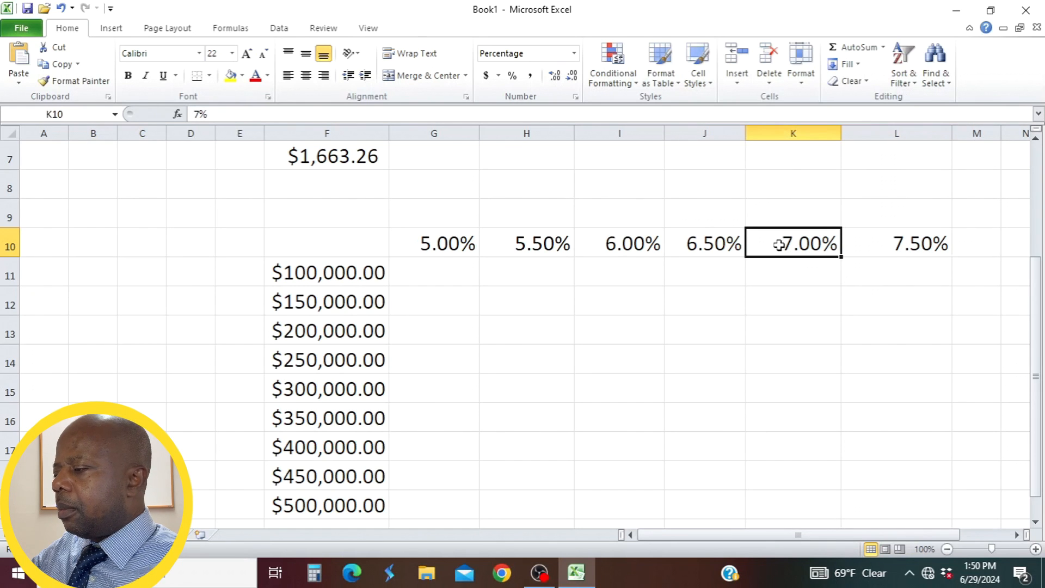
- Enter the label "Term: 30 yrs" in F9 above the payment table
left_click(438, 273)
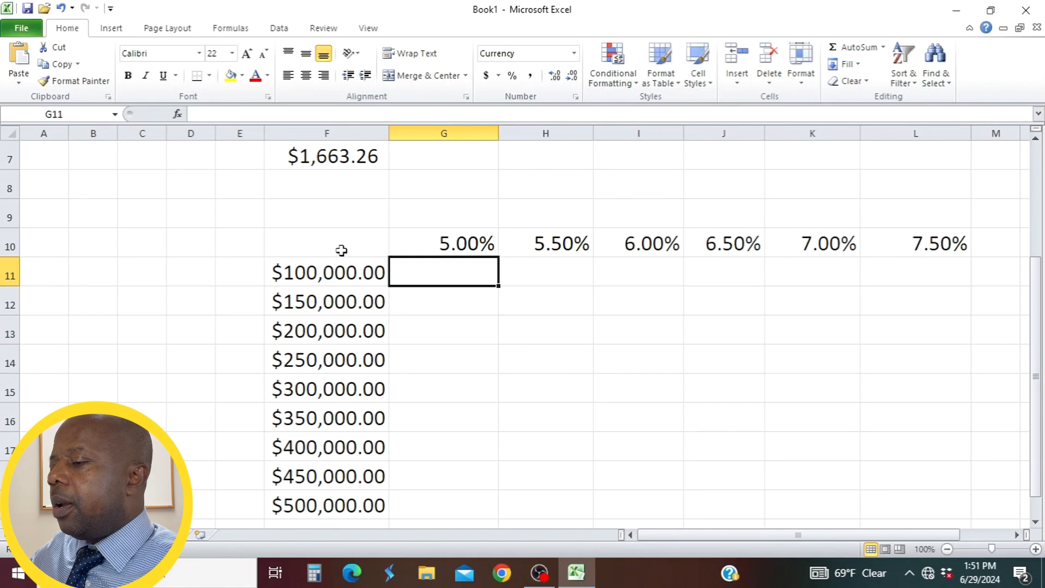
left_click(309, 217)
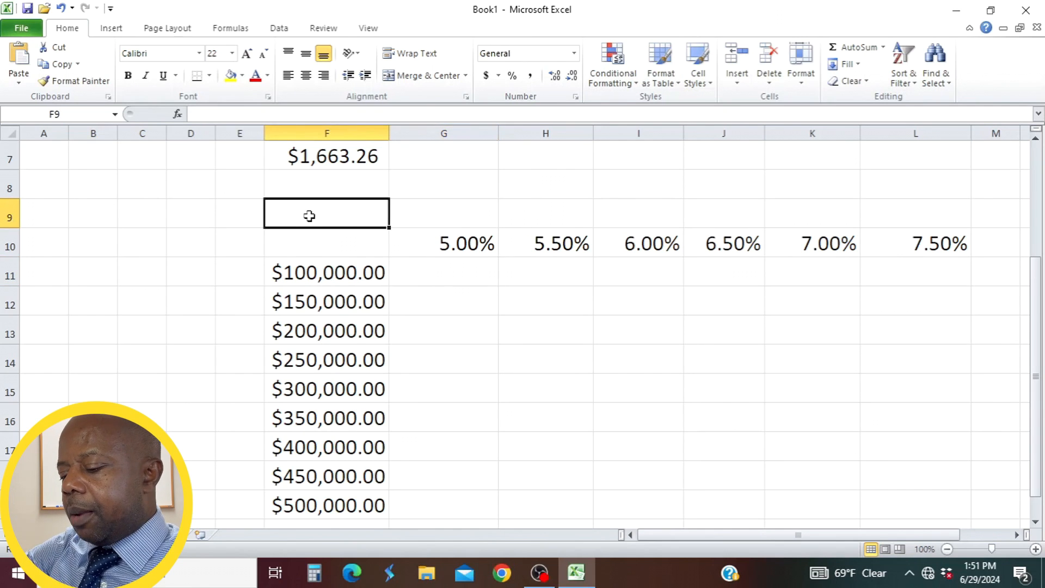
type("Term")
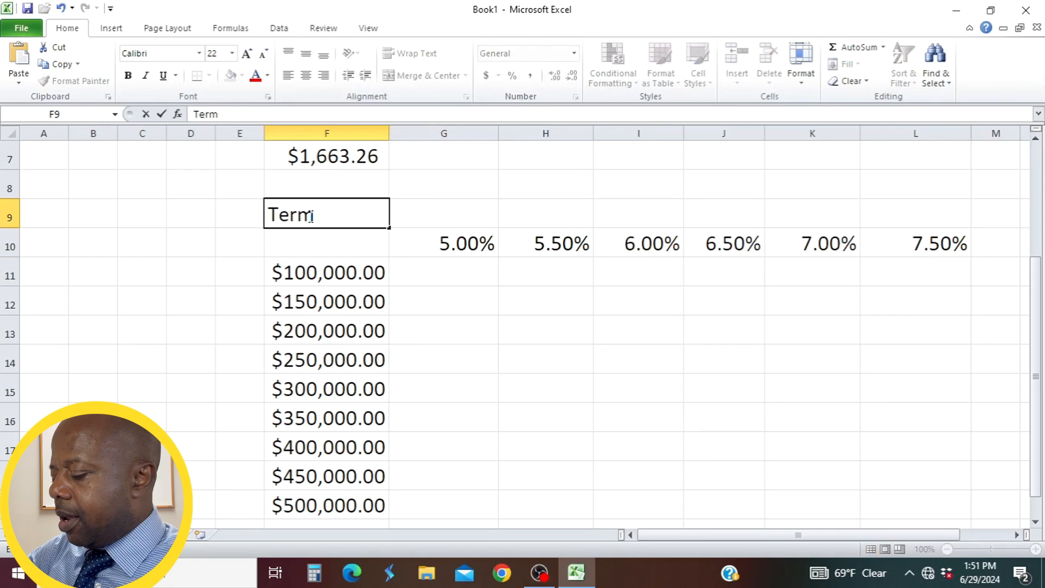
type(": 30 ")
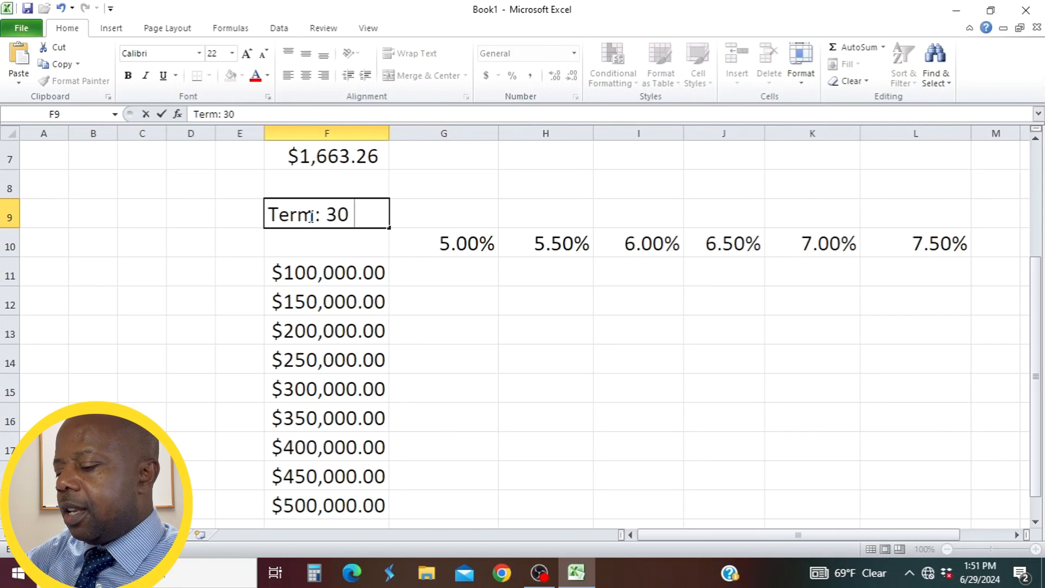
type("yea")
key("BackSpace")
key("BackSpace")
key("BackSpace")
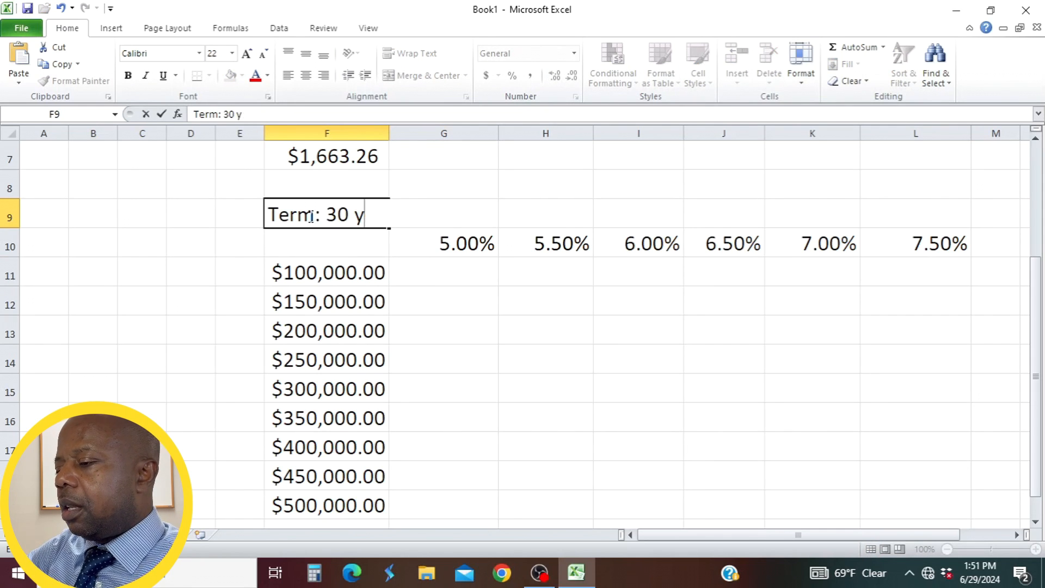
type("yrs")
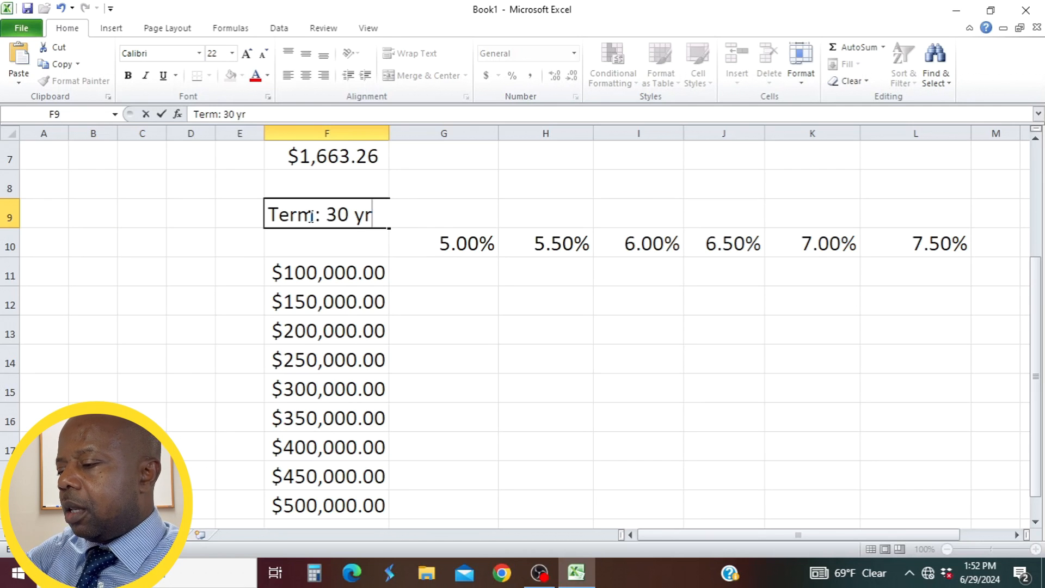
- Enter the monthly payment formula =-PMT(G10/12, 30*12, F11) in G11
left_click(455, 275)
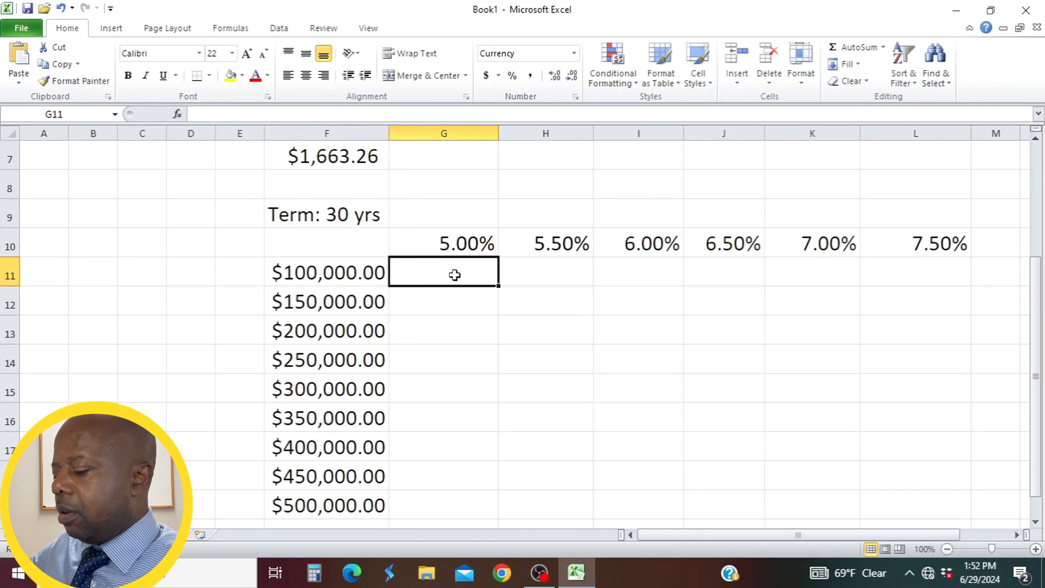
type("=-")
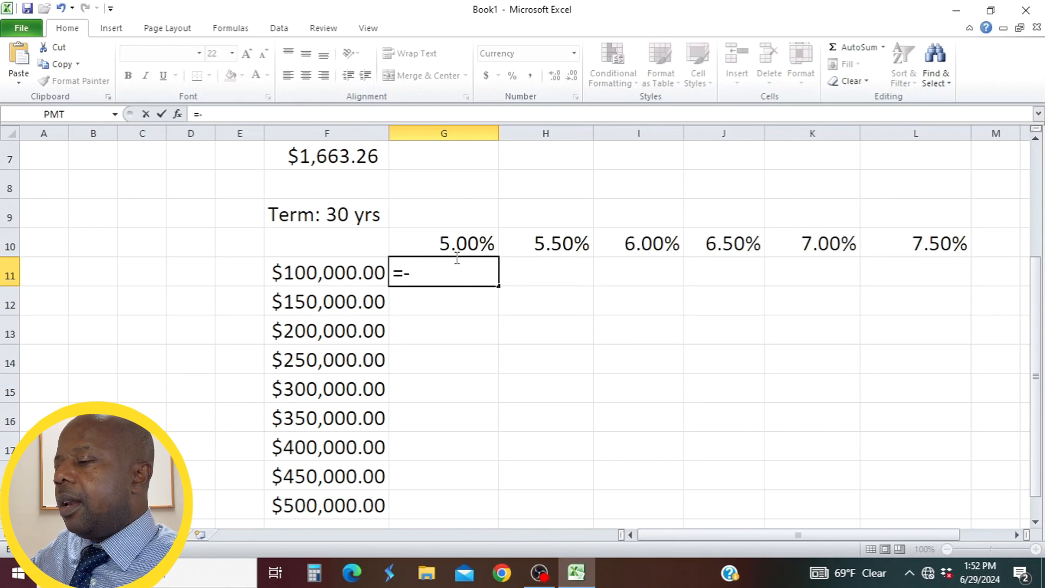
type("pmt")
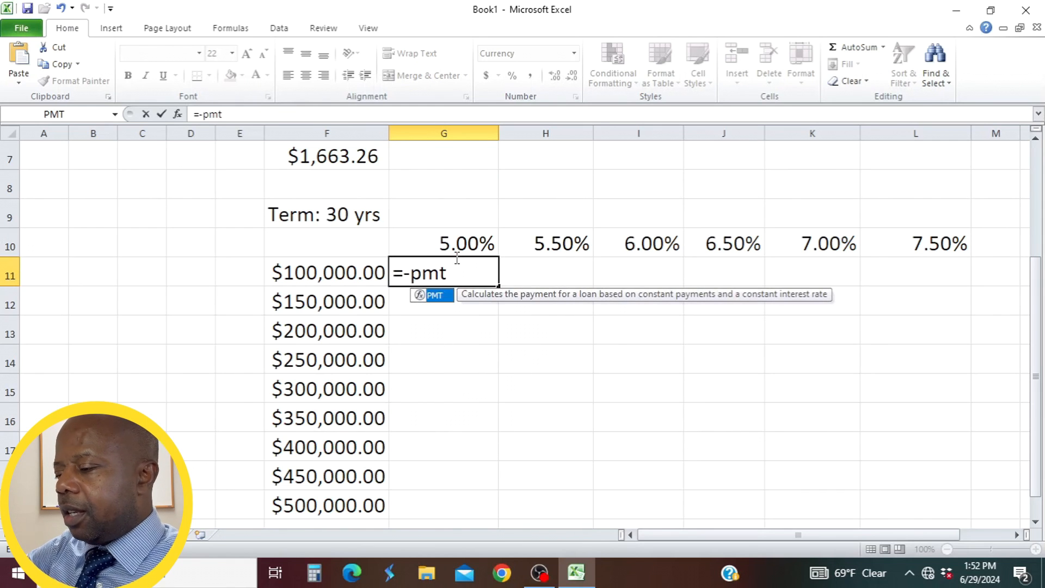
type("(")
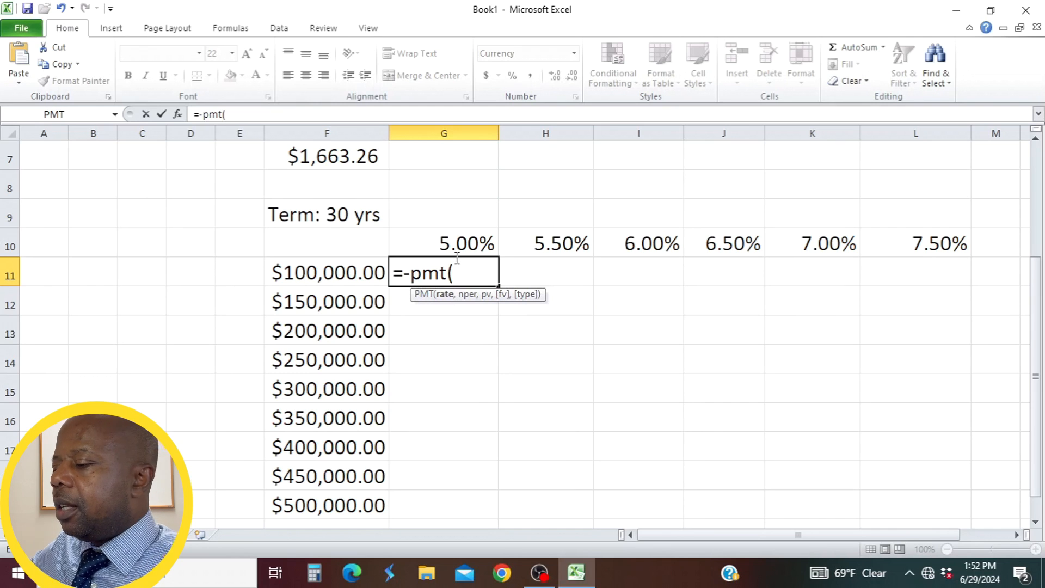
left_click(445, 244)
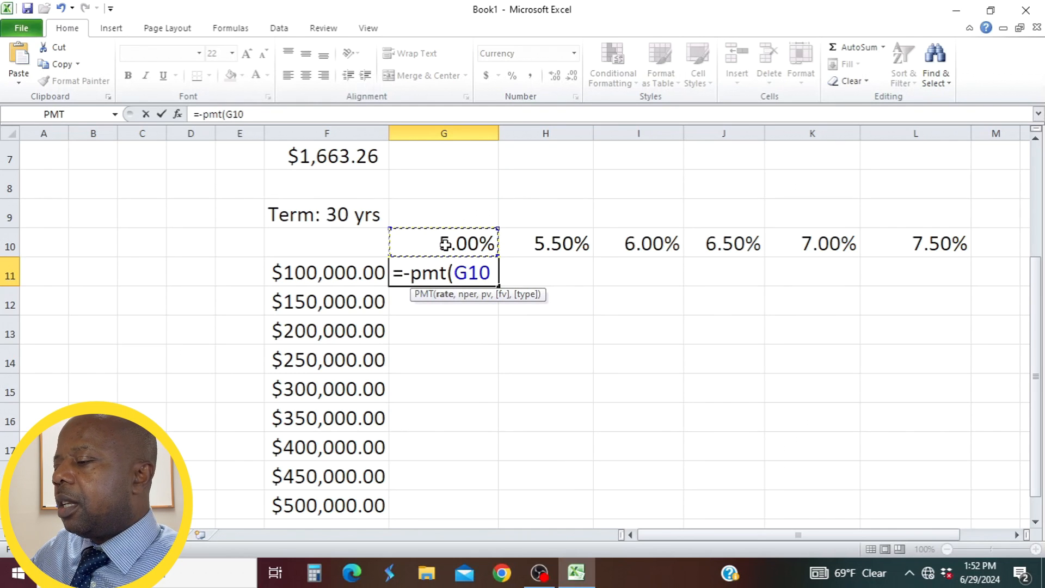
type("/12")
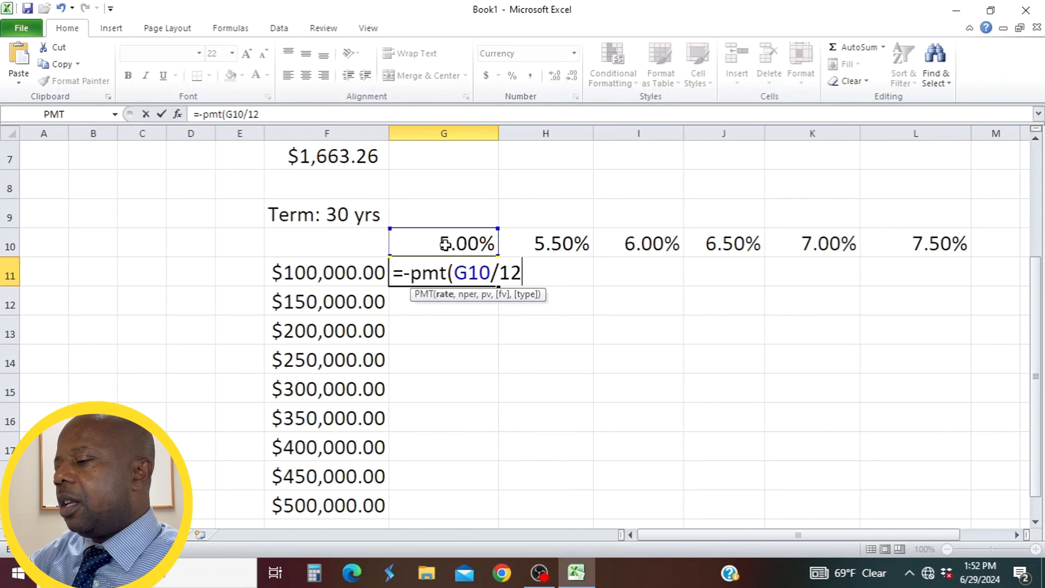
type(", ")
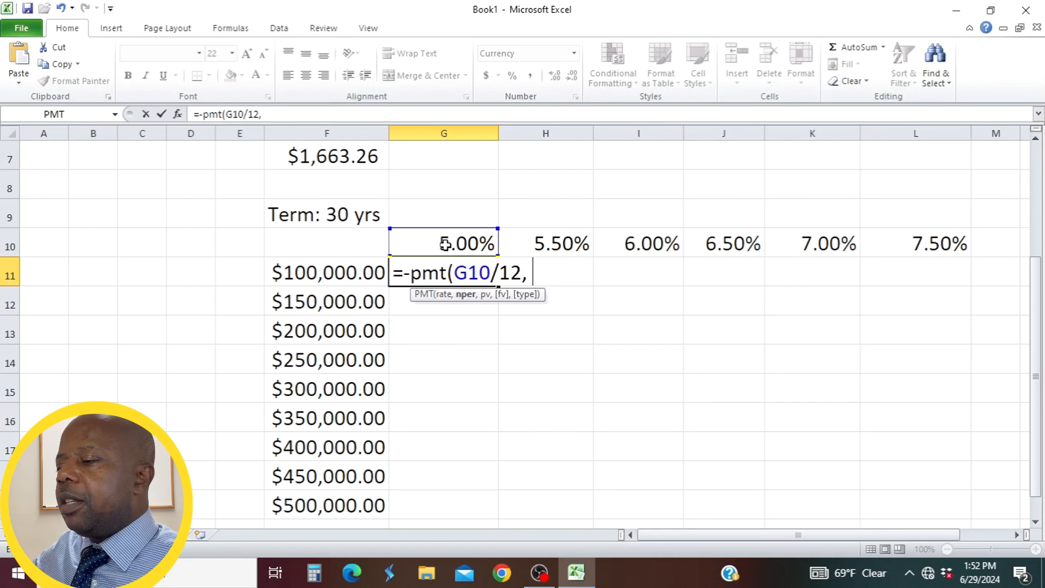
type("30")
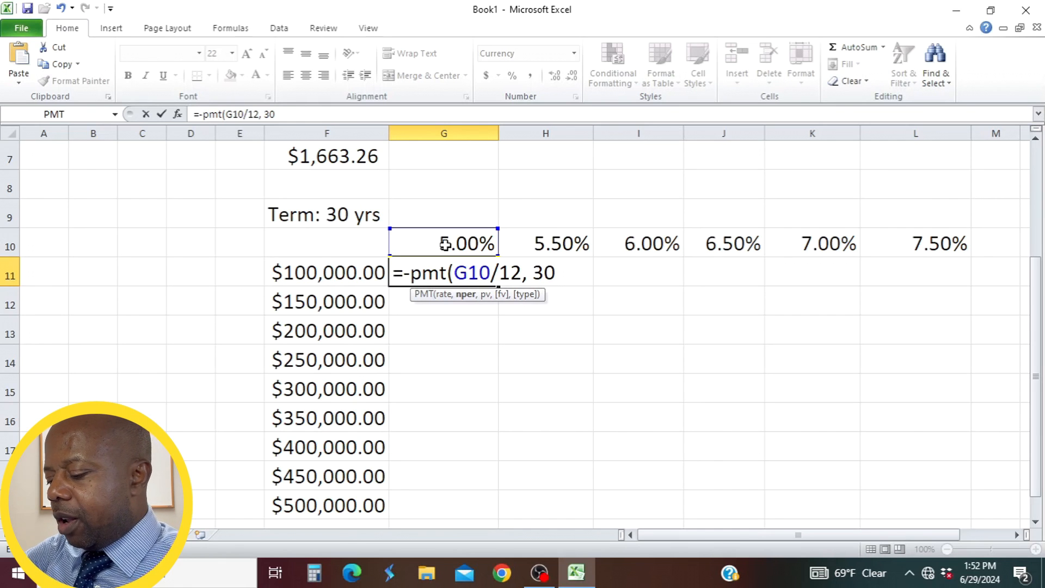
type("*12")
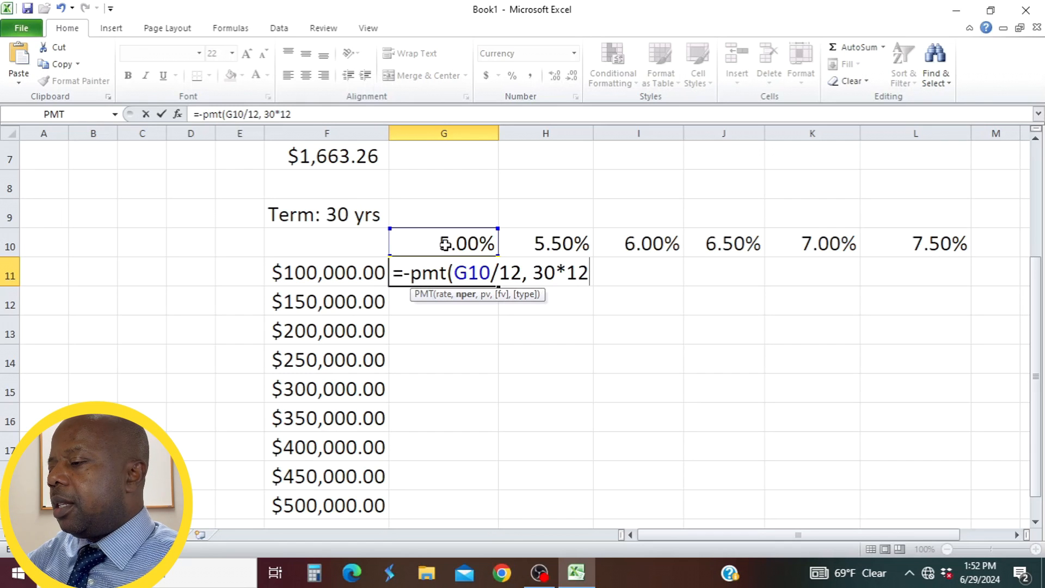
type(",")
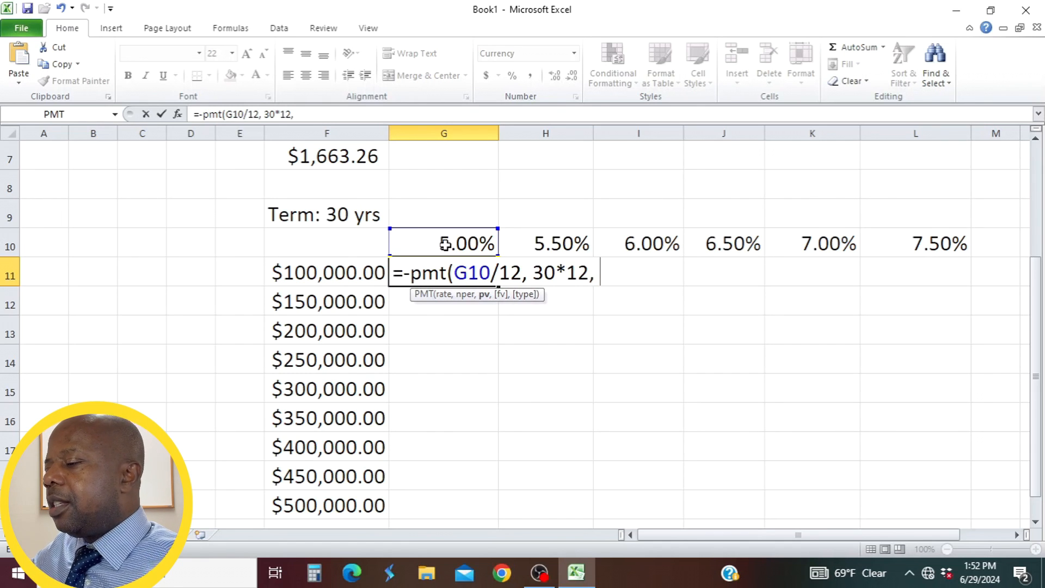
left_click(320, 278)
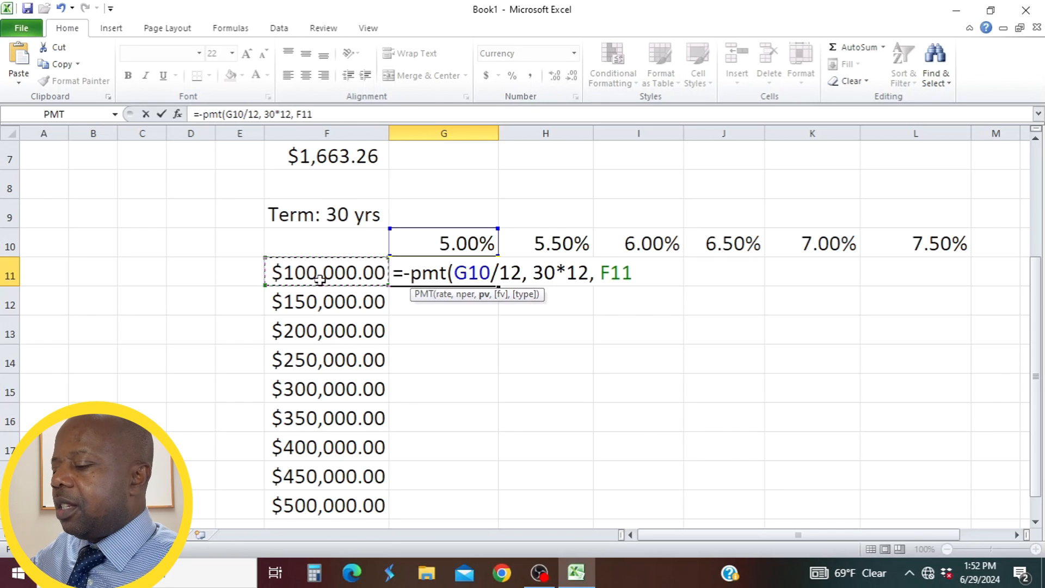
type(")")
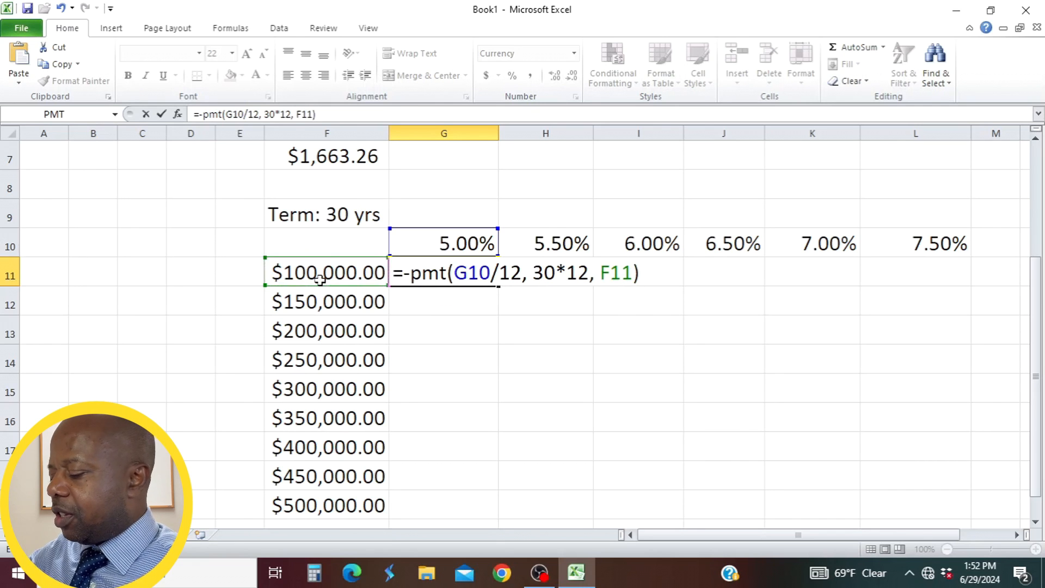
key("Return")
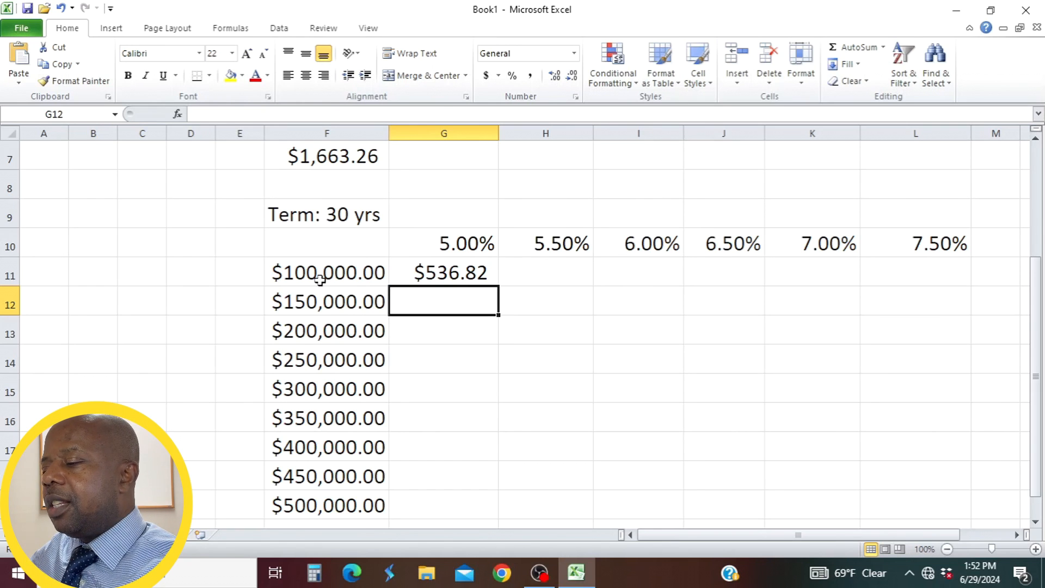
left_click(445, 272)
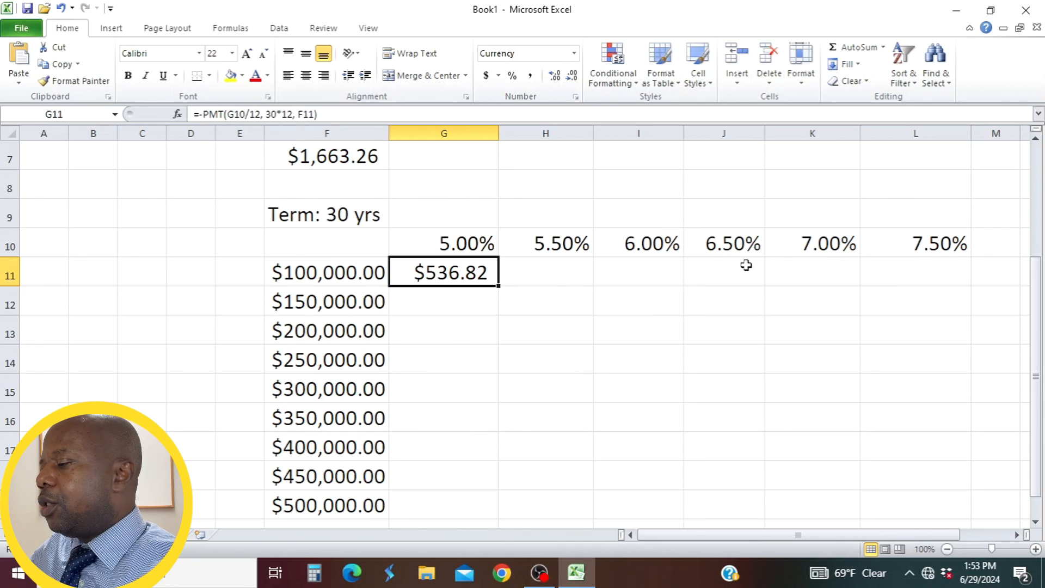
left_click(726, 333)
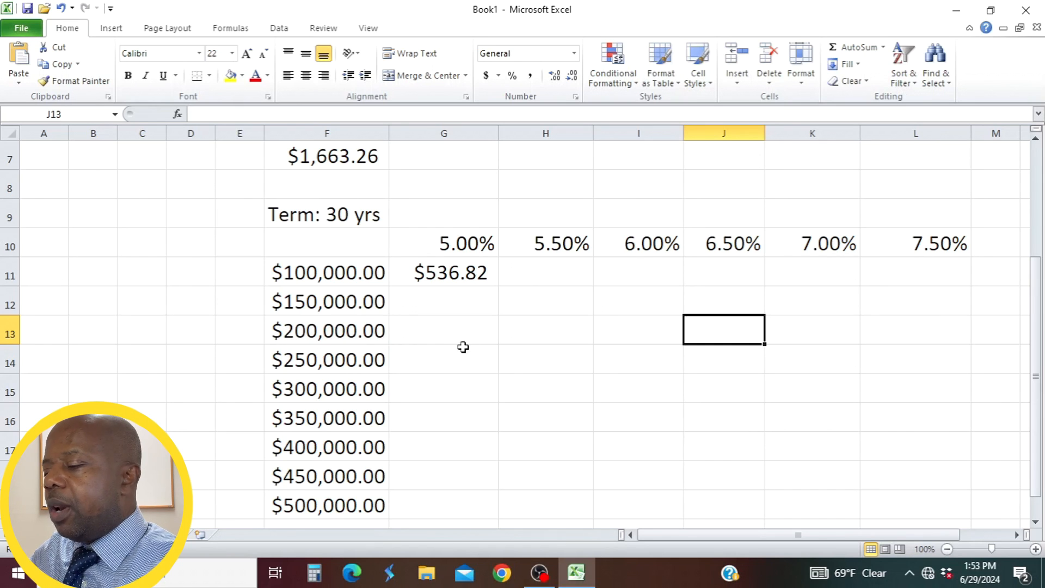
left_click(820, 426)
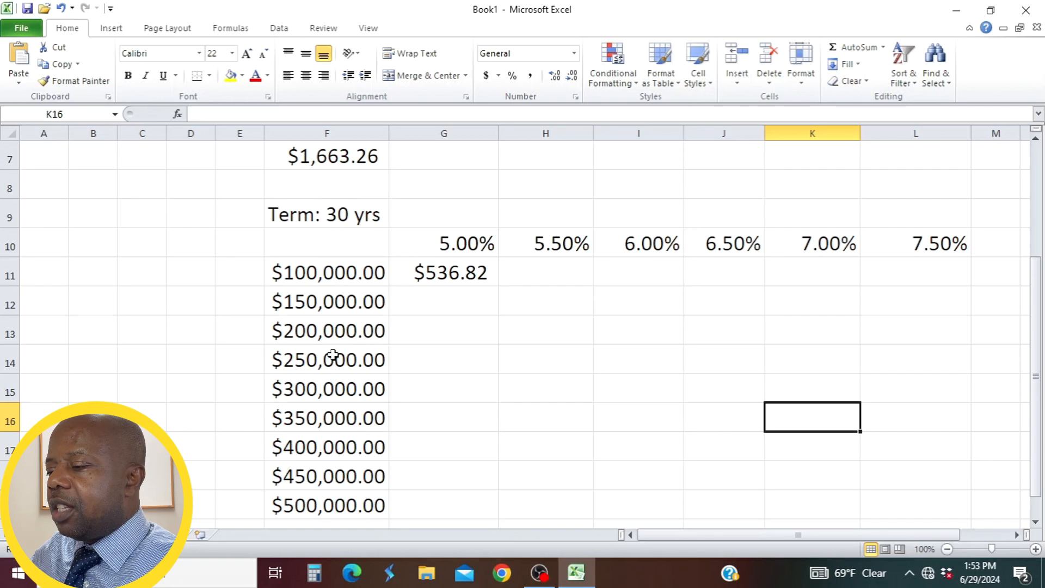
- Edit the G11 formula to =-PMT(G$10/12, 30*12, $F11), locking the rate's row and the loan amount's column
left_click(432, 275)
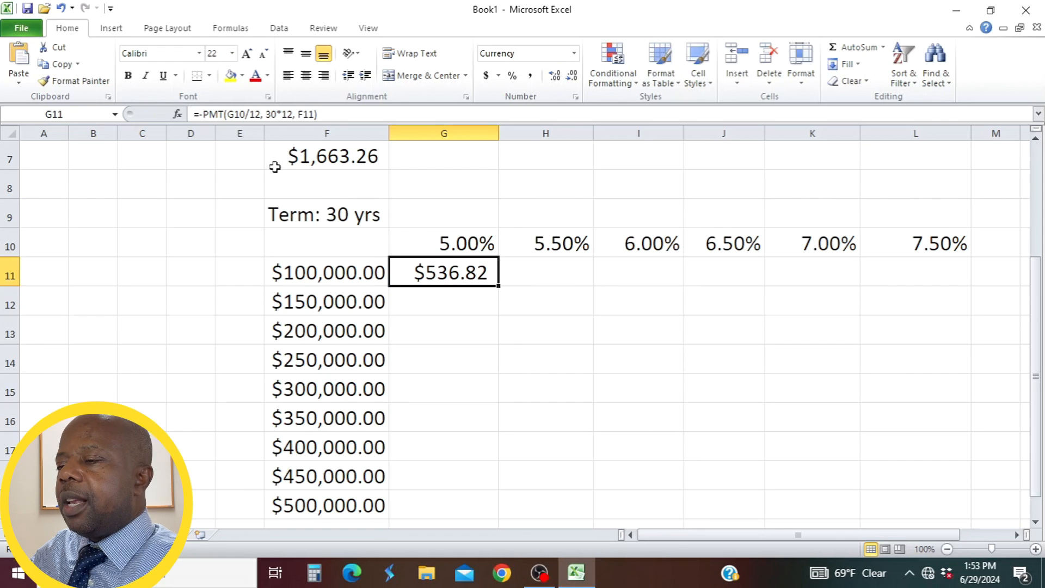
left_click(234, 114)
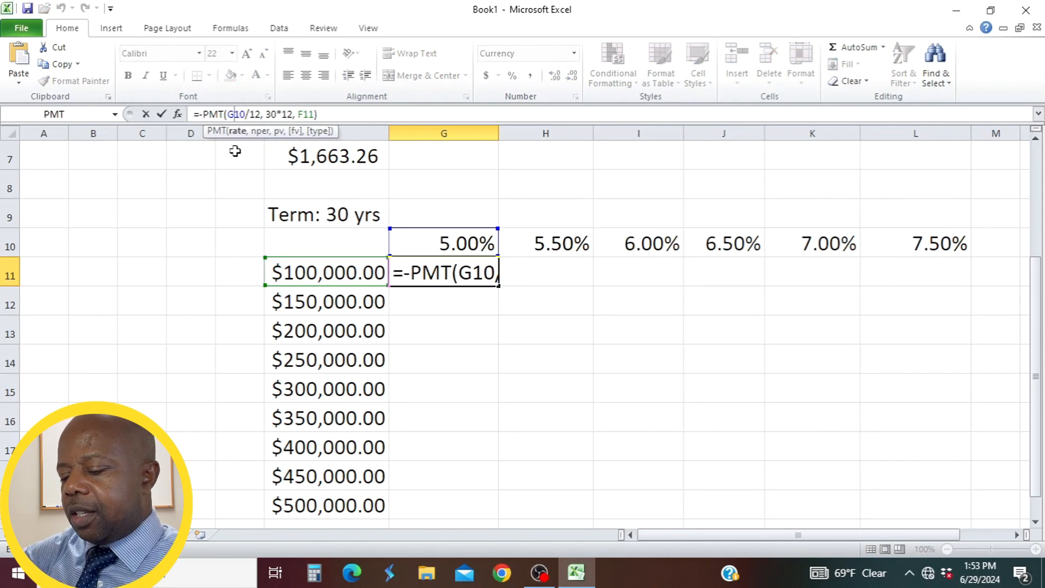
type("$")
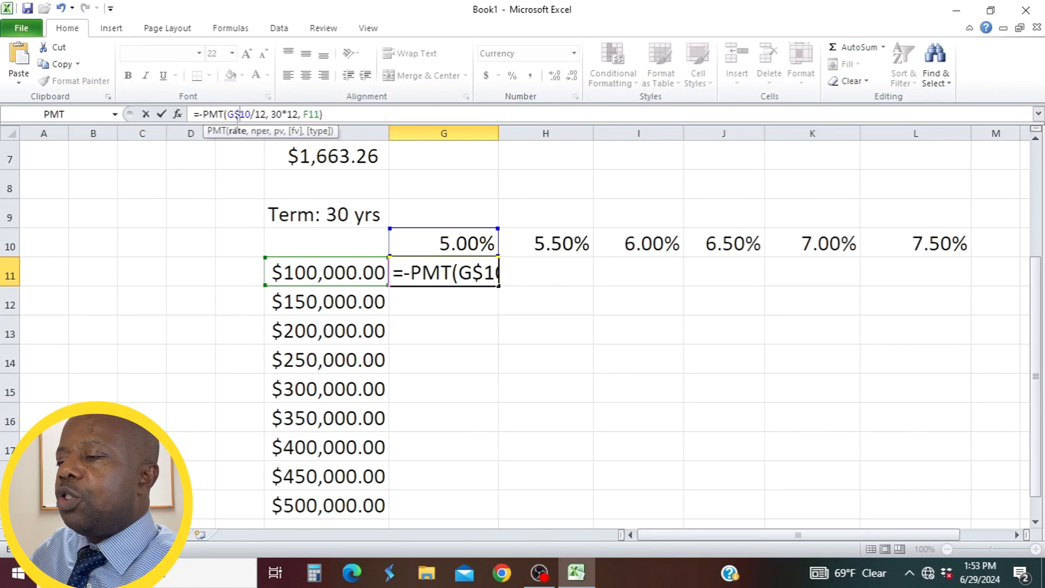
left_click(311, 273)
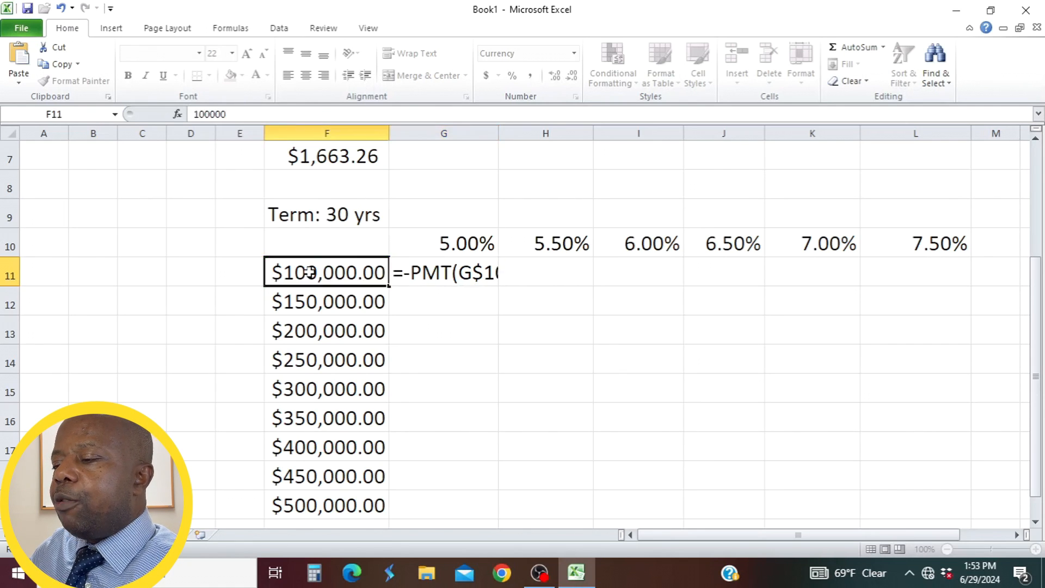
left_click(420, 270)
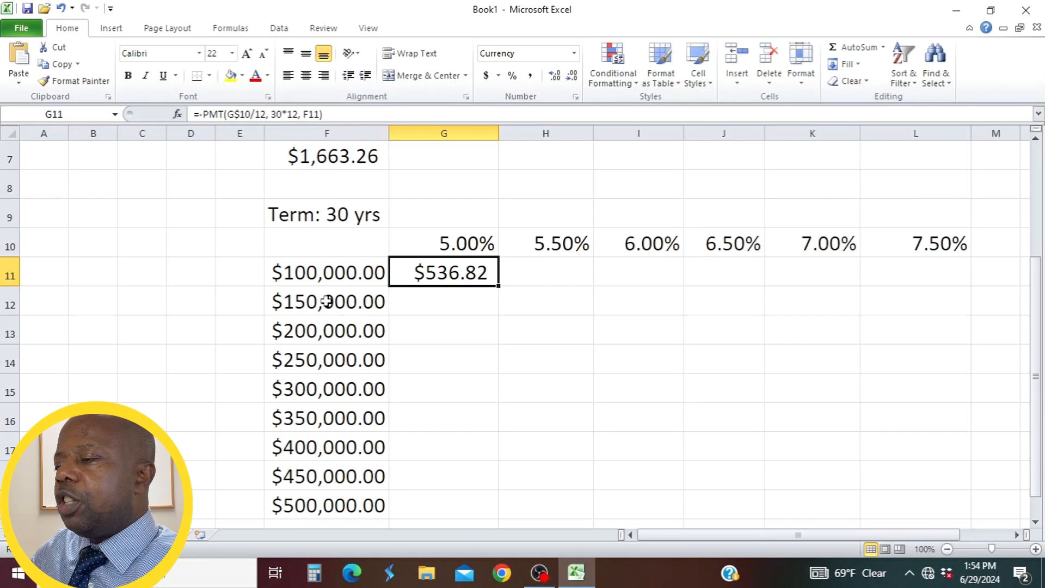
left_click(304, 114)
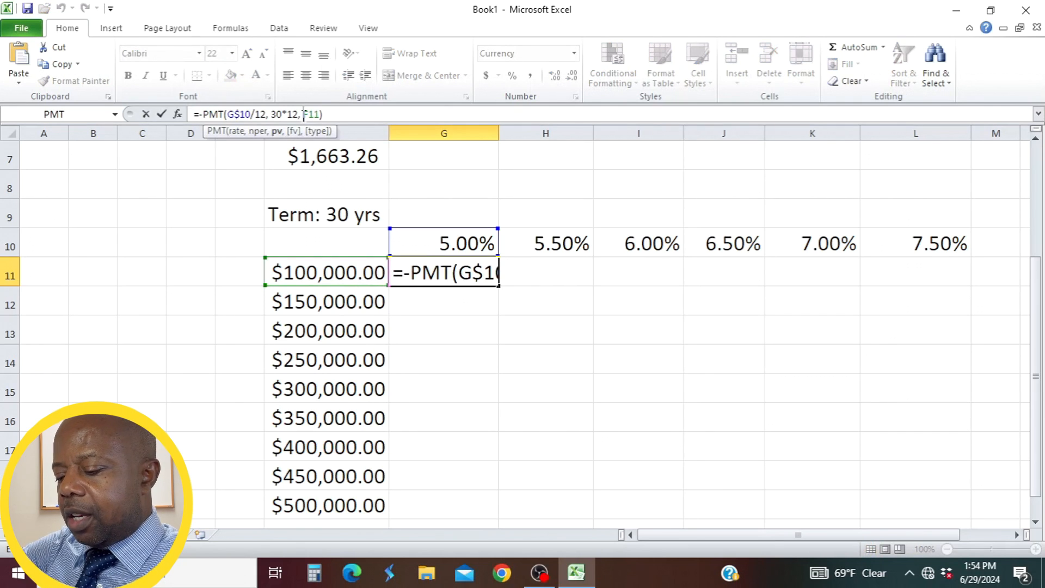
type("$")
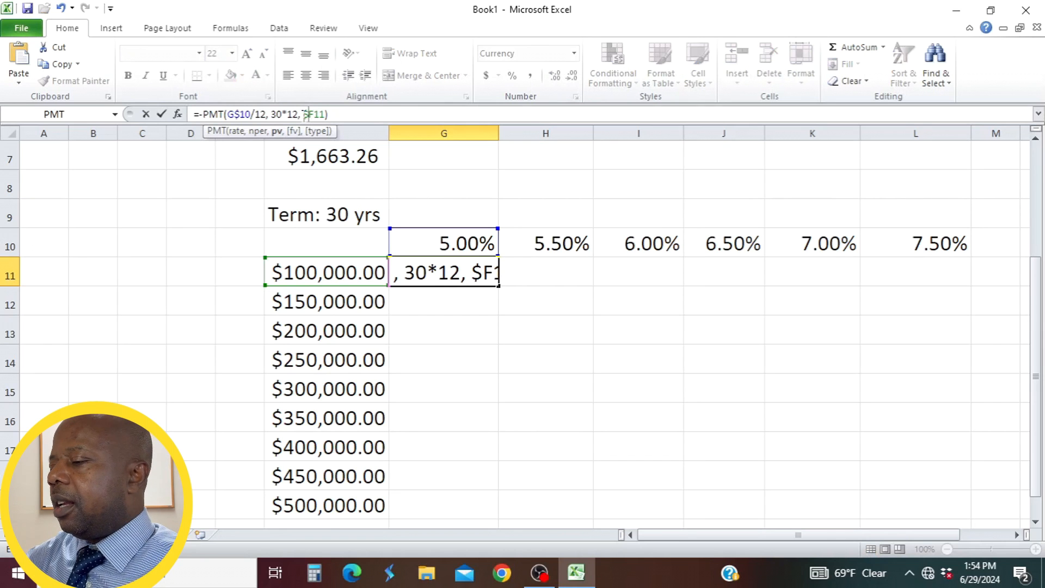
key("Return")
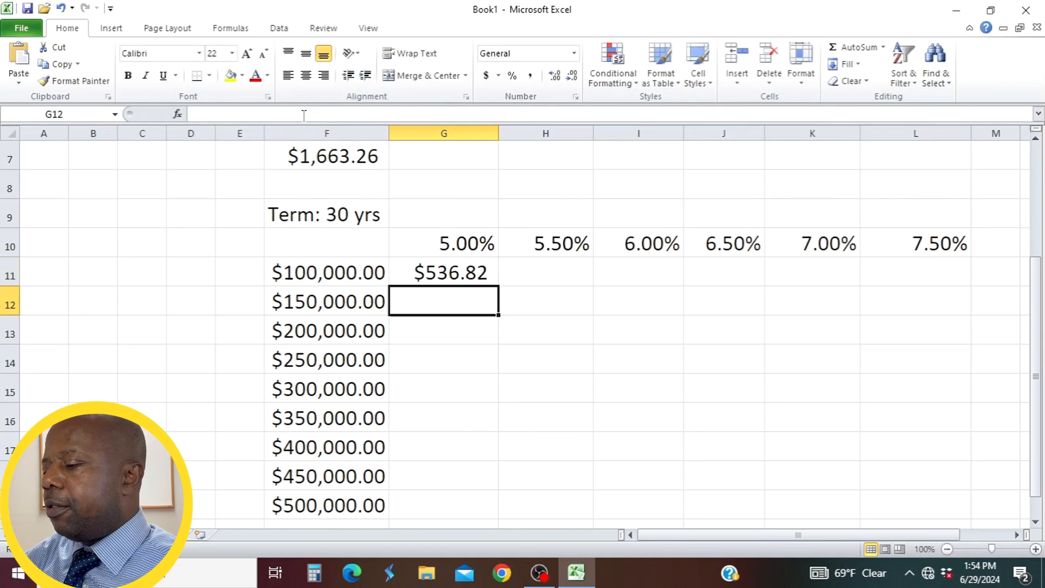
- Fill the G11 payment formula across G11:L19 and widen columns H to K so all payments fit
left_click(423, 272)
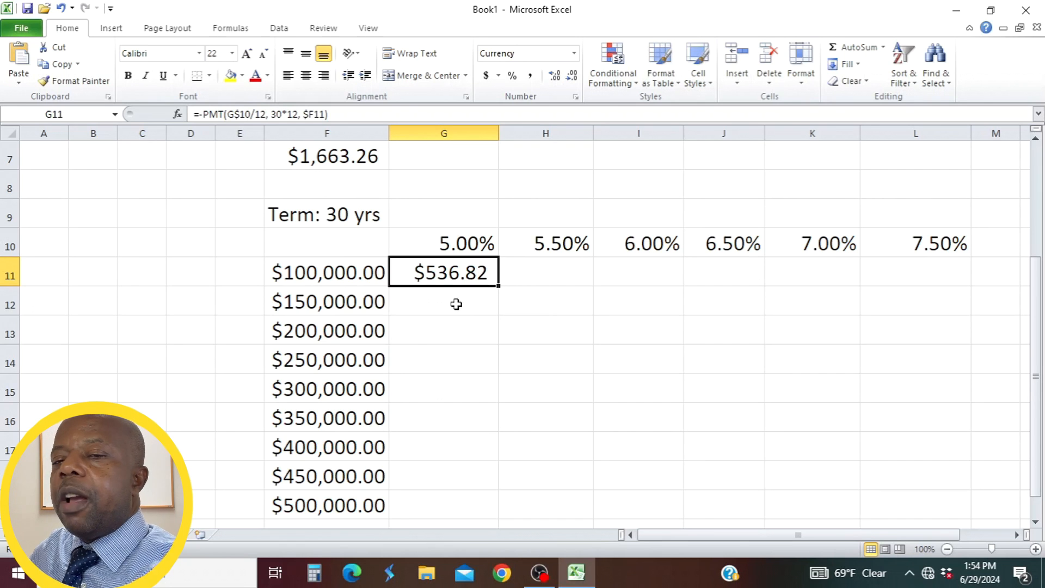
left_click_drag(499, 285, 947, 501)
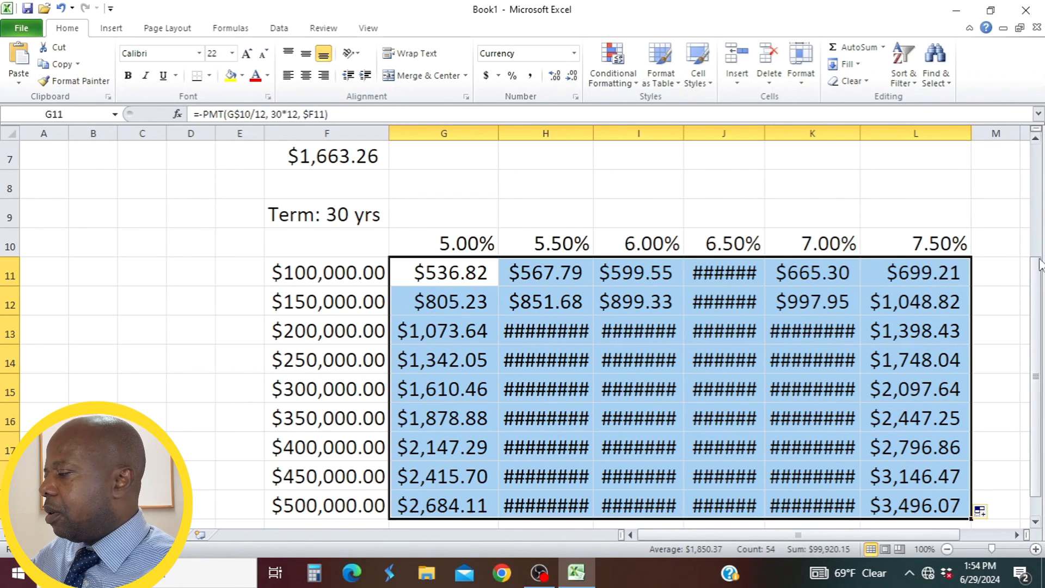
left_click_drag(1040, 294, 1040, 309)
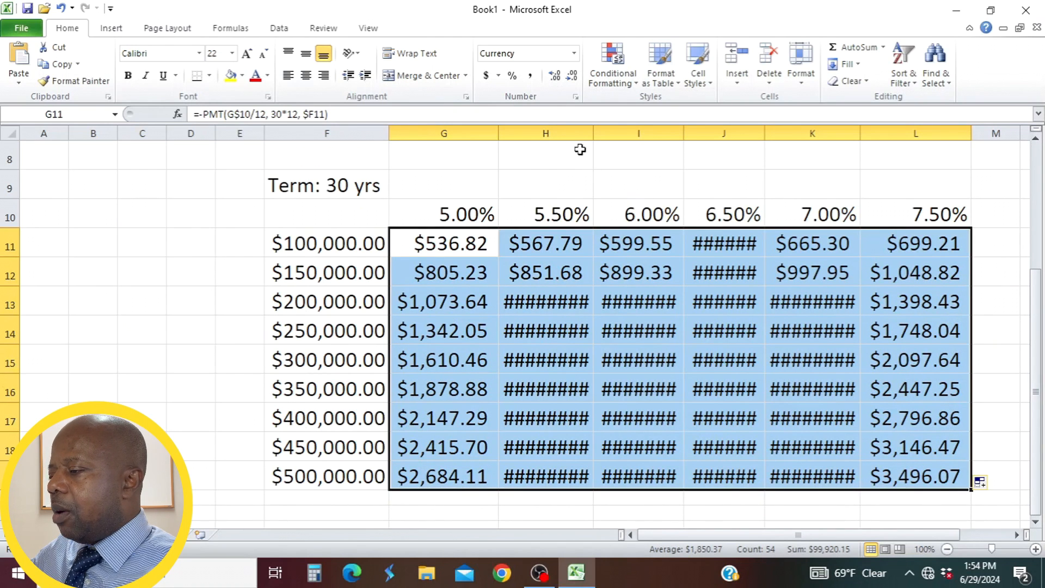
left_click_drag(589, 134, 604, 134)
left_click_drag(694, 134, 711, 134)
left_click_drag(792, 133, 815, 132)
left_click_drag(909, 138, 921, 136)
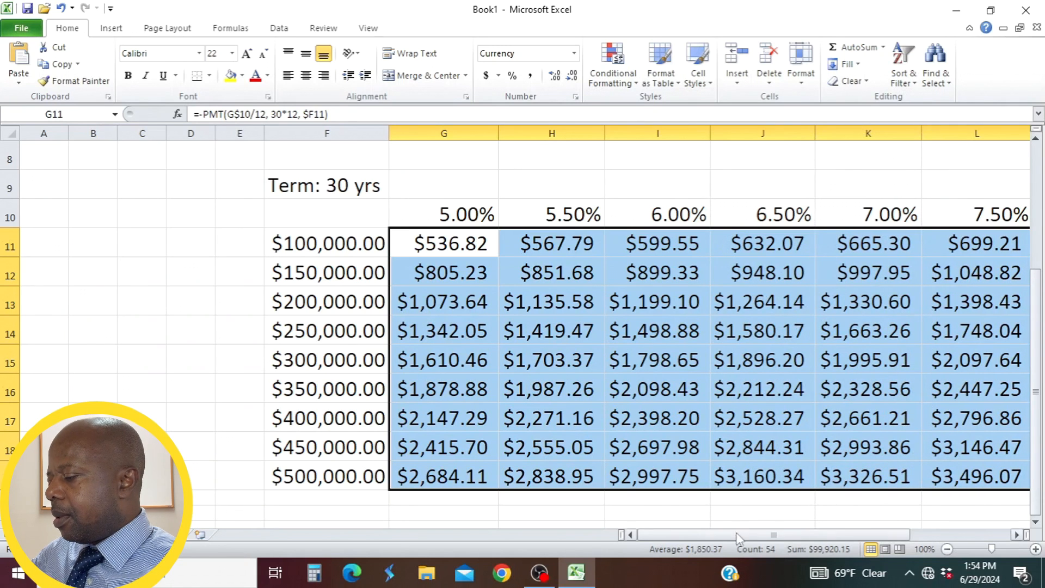
left_click(1017, 535)
left_click(1017, 535)
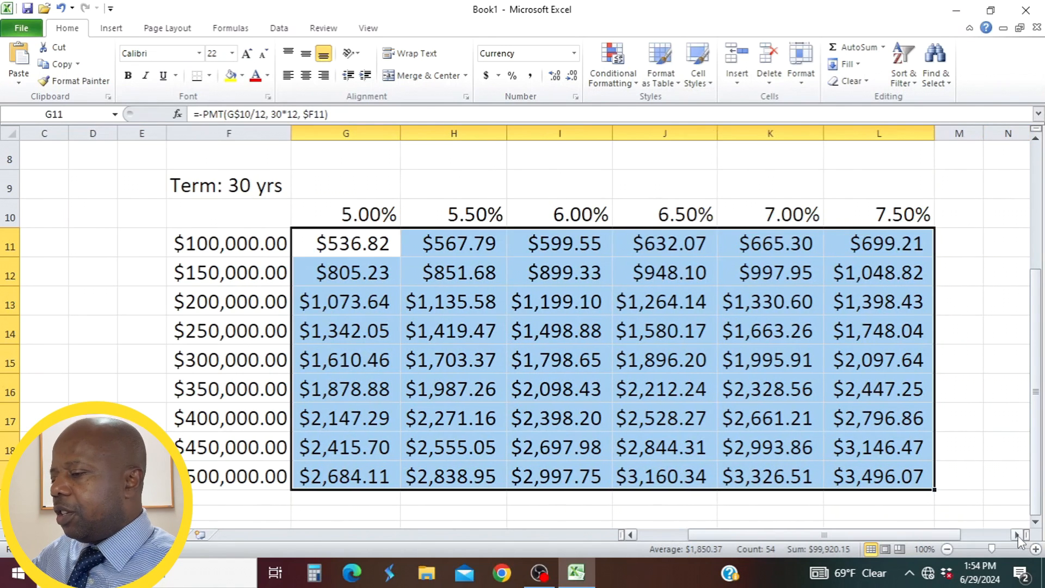
left_click(620, 361)
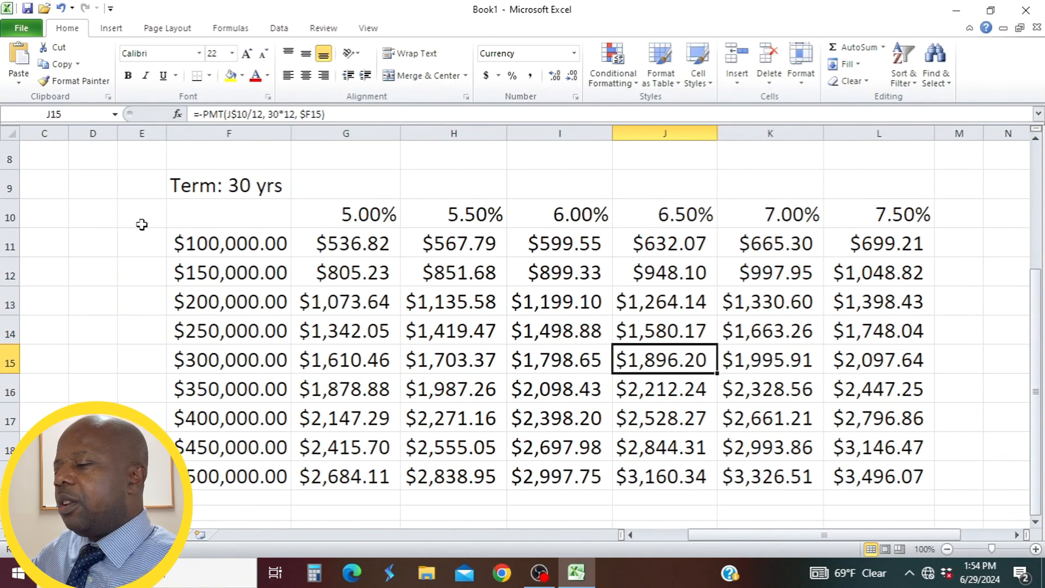
left_click(751, 280)
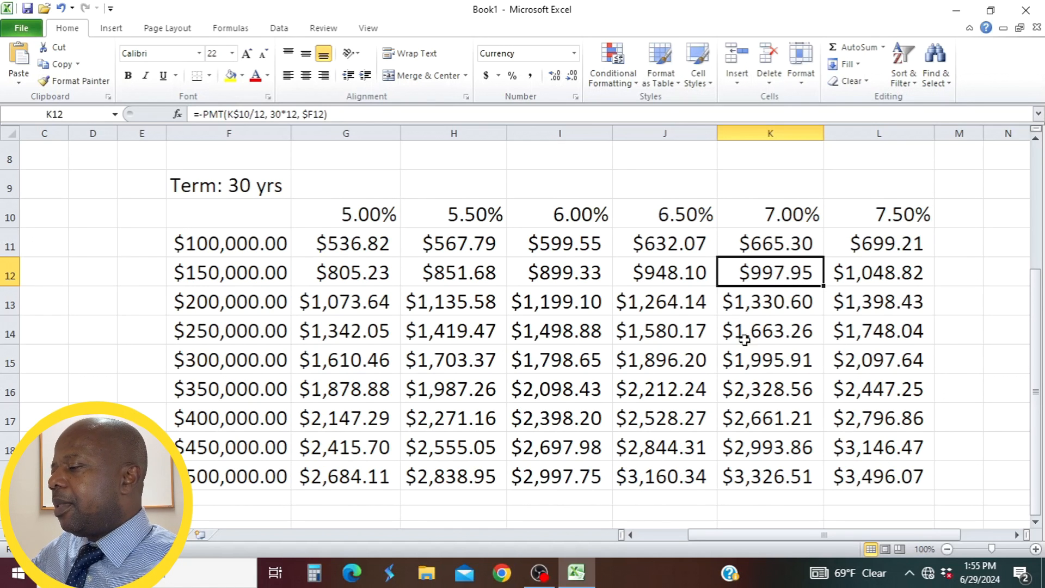
left_click(859, 477)
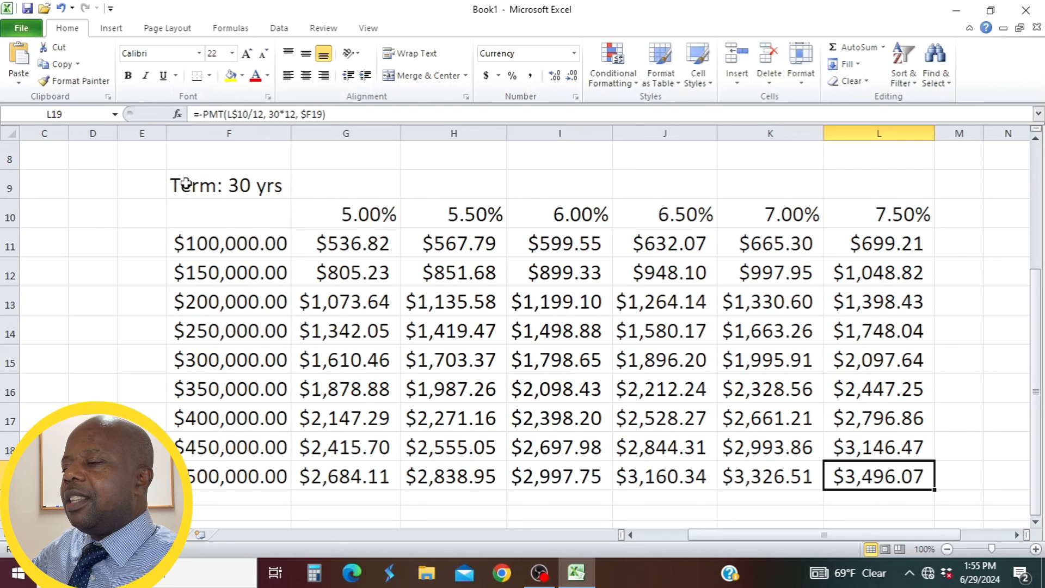
- Fill the whole payment table F9:L19 with a light aqua background color
left_click_drag(186, 183, 872, 469)
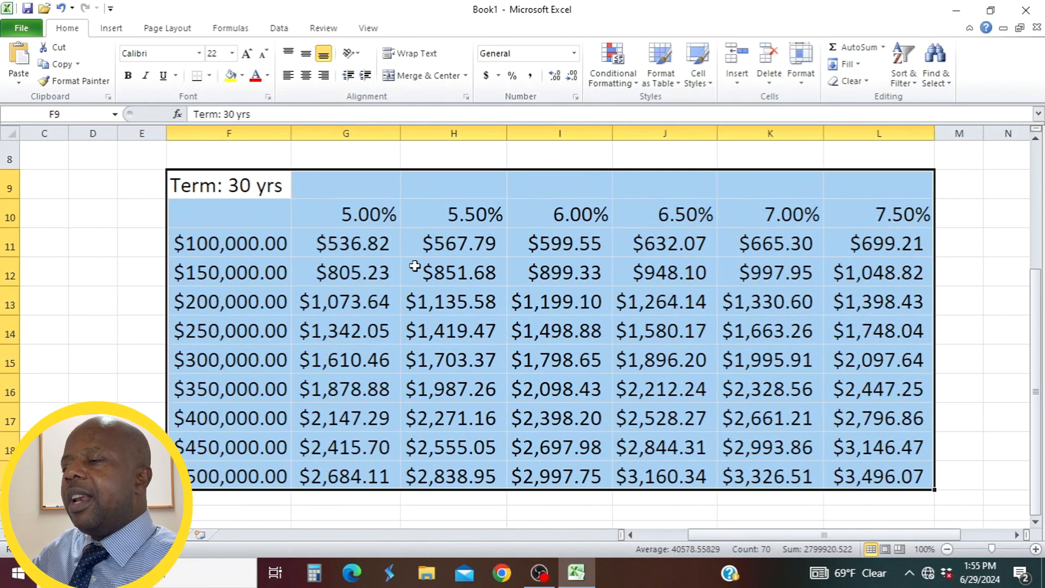
right_click(388, 191)
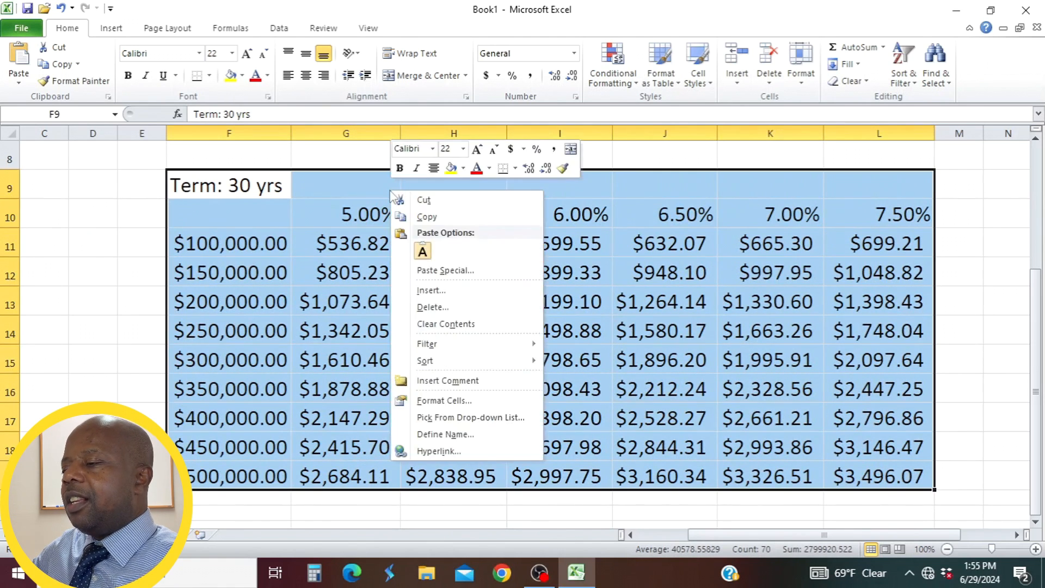
left_click(473, 400)
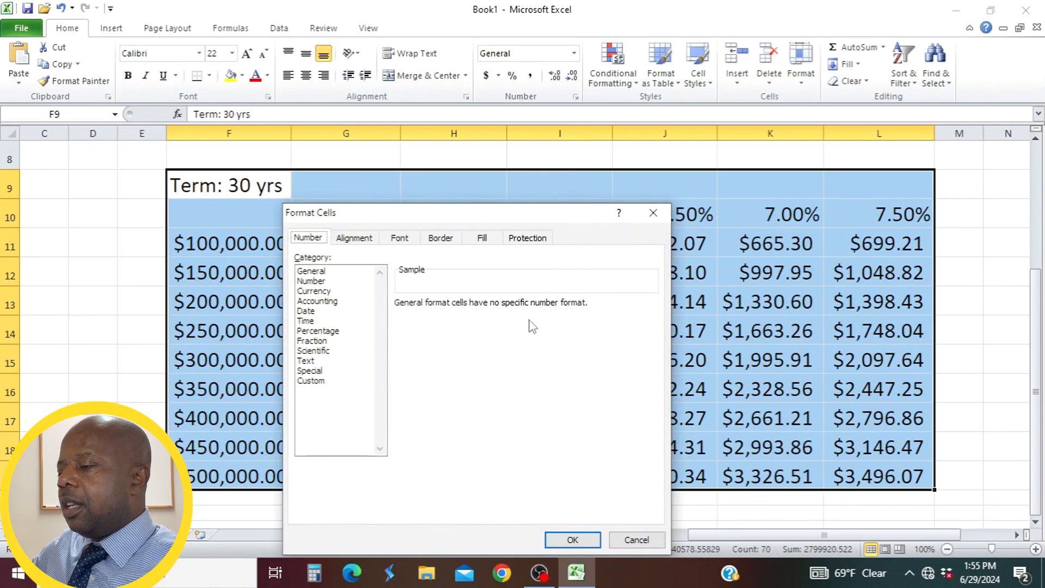
left_click(482, 239)
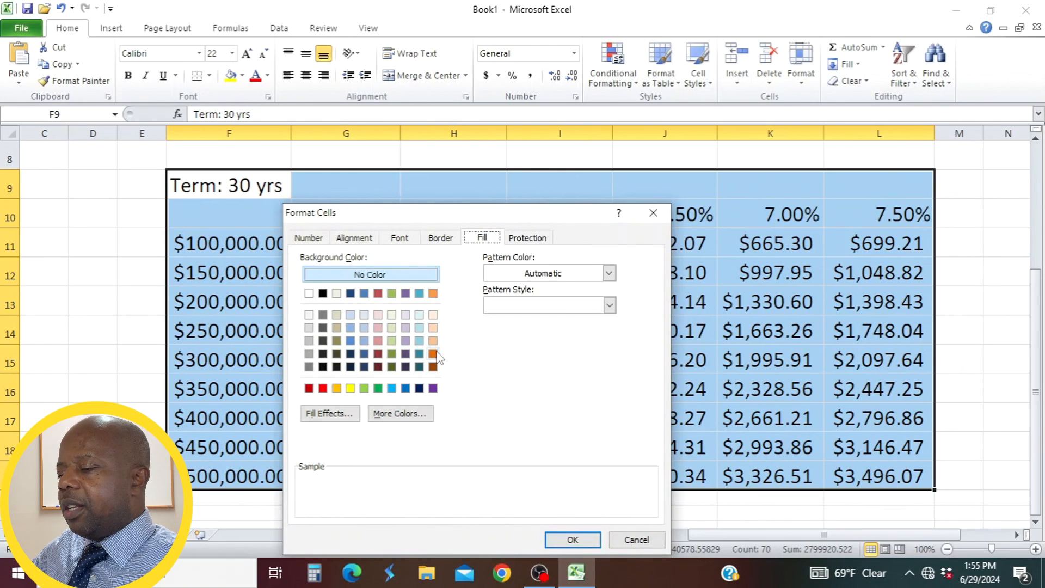
left_click(416, 328)
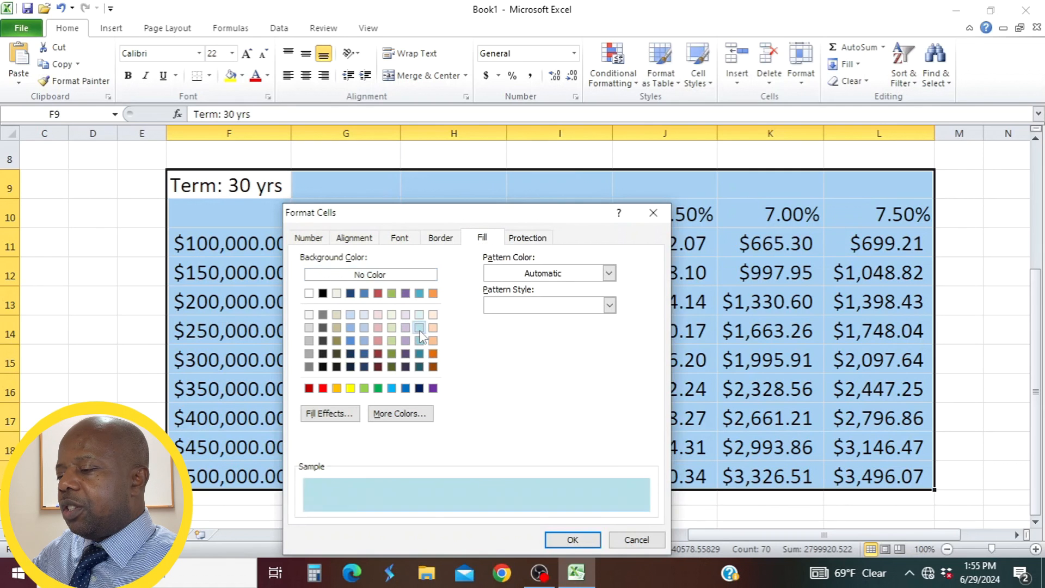
left_click(588, 539)
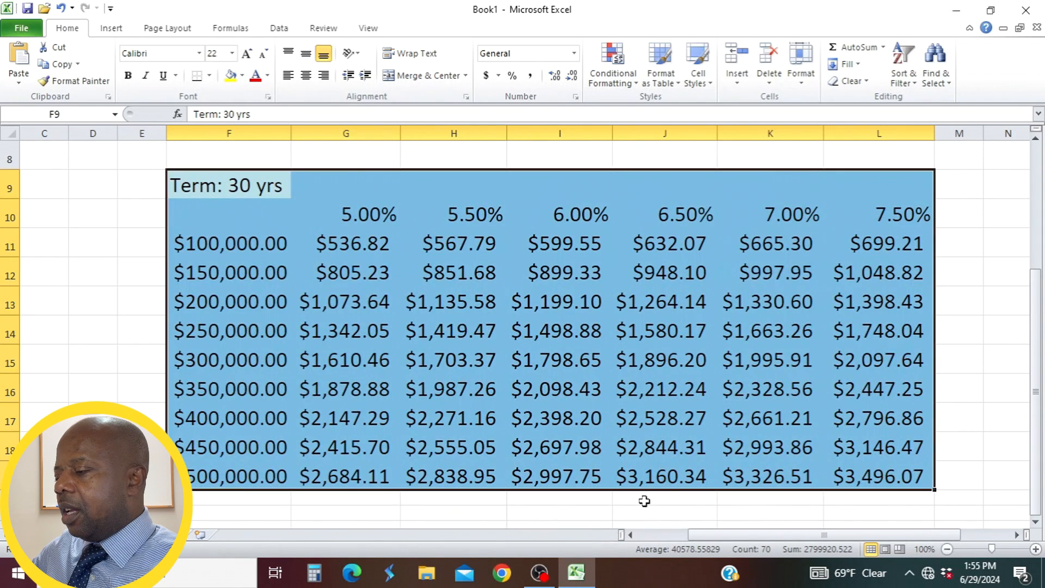